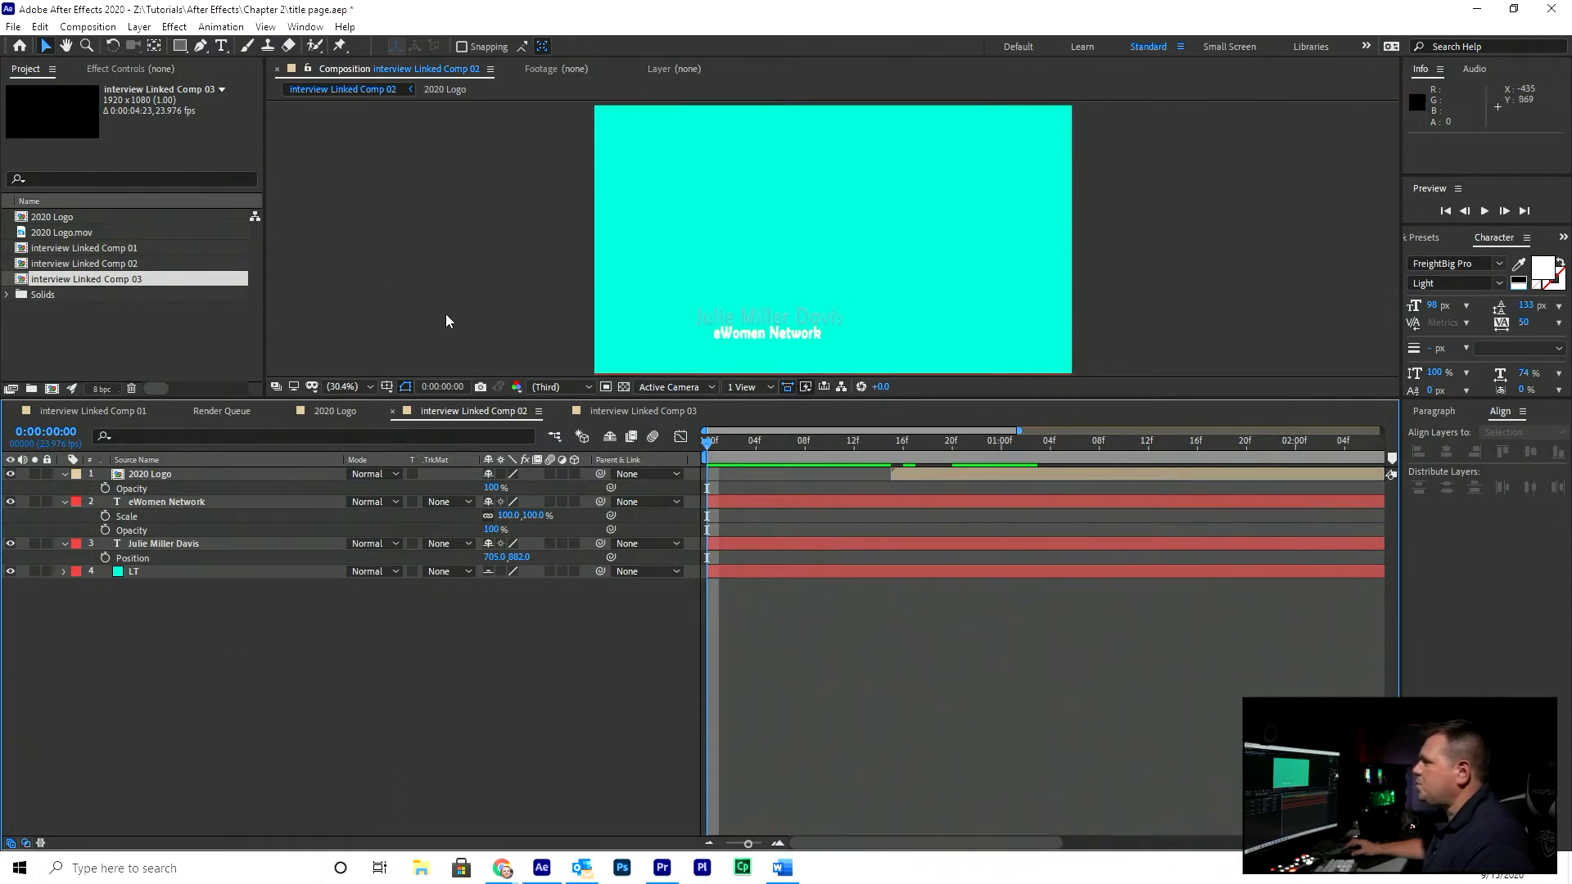
Draw a rectangle over the lower-third text and move its layer below the text layers, directly above LT
{"action": "left_click", "coordinate": [180, 46]}
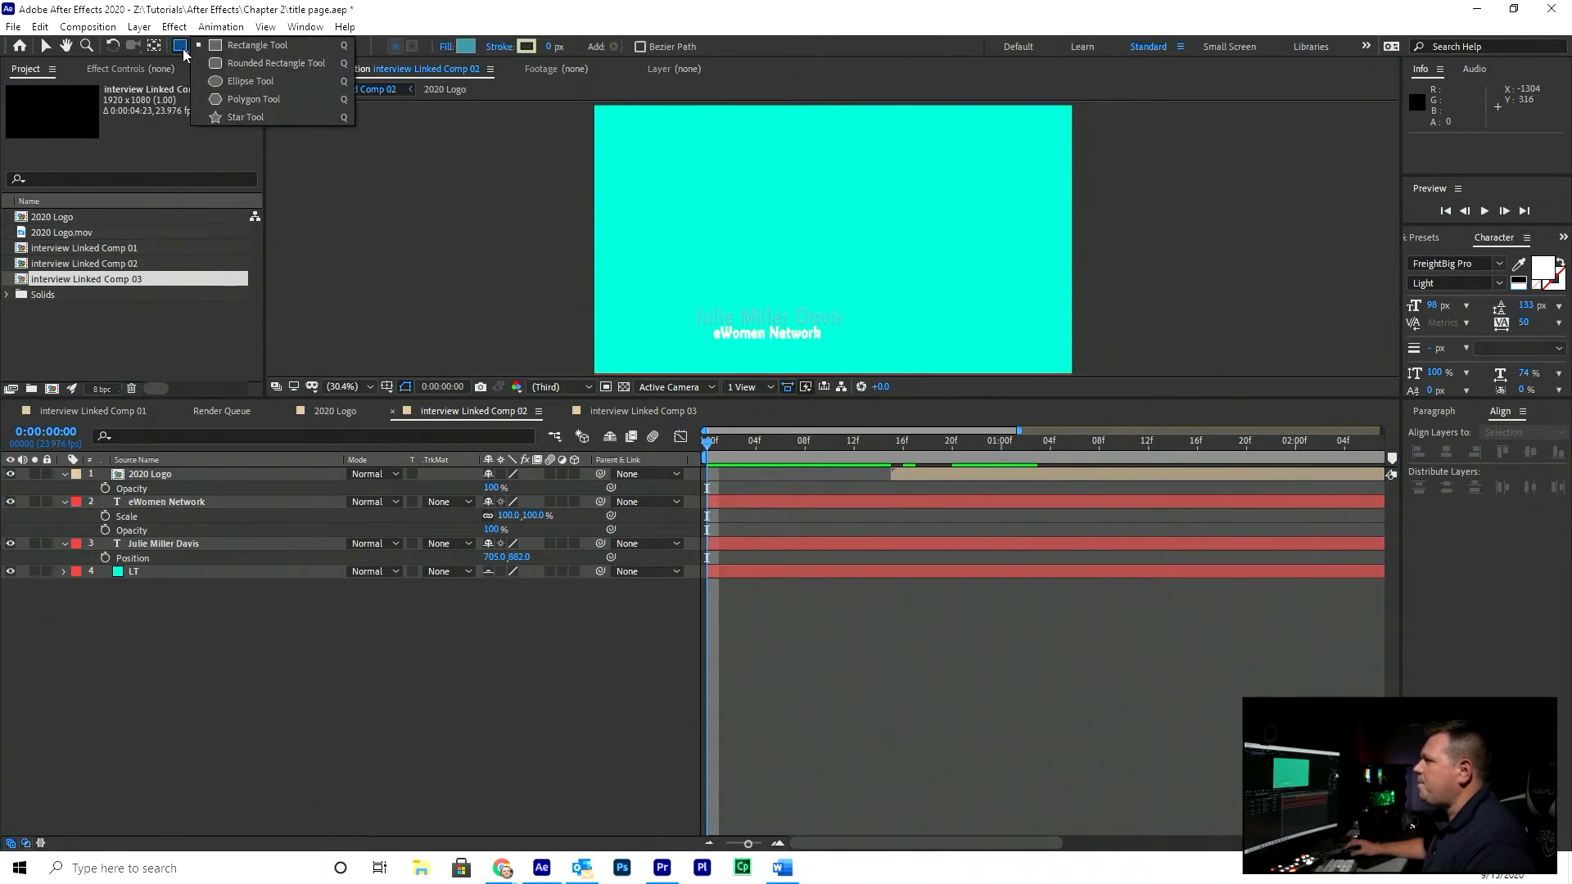
{"action": "left_click", "coordinate": [219, 46]}
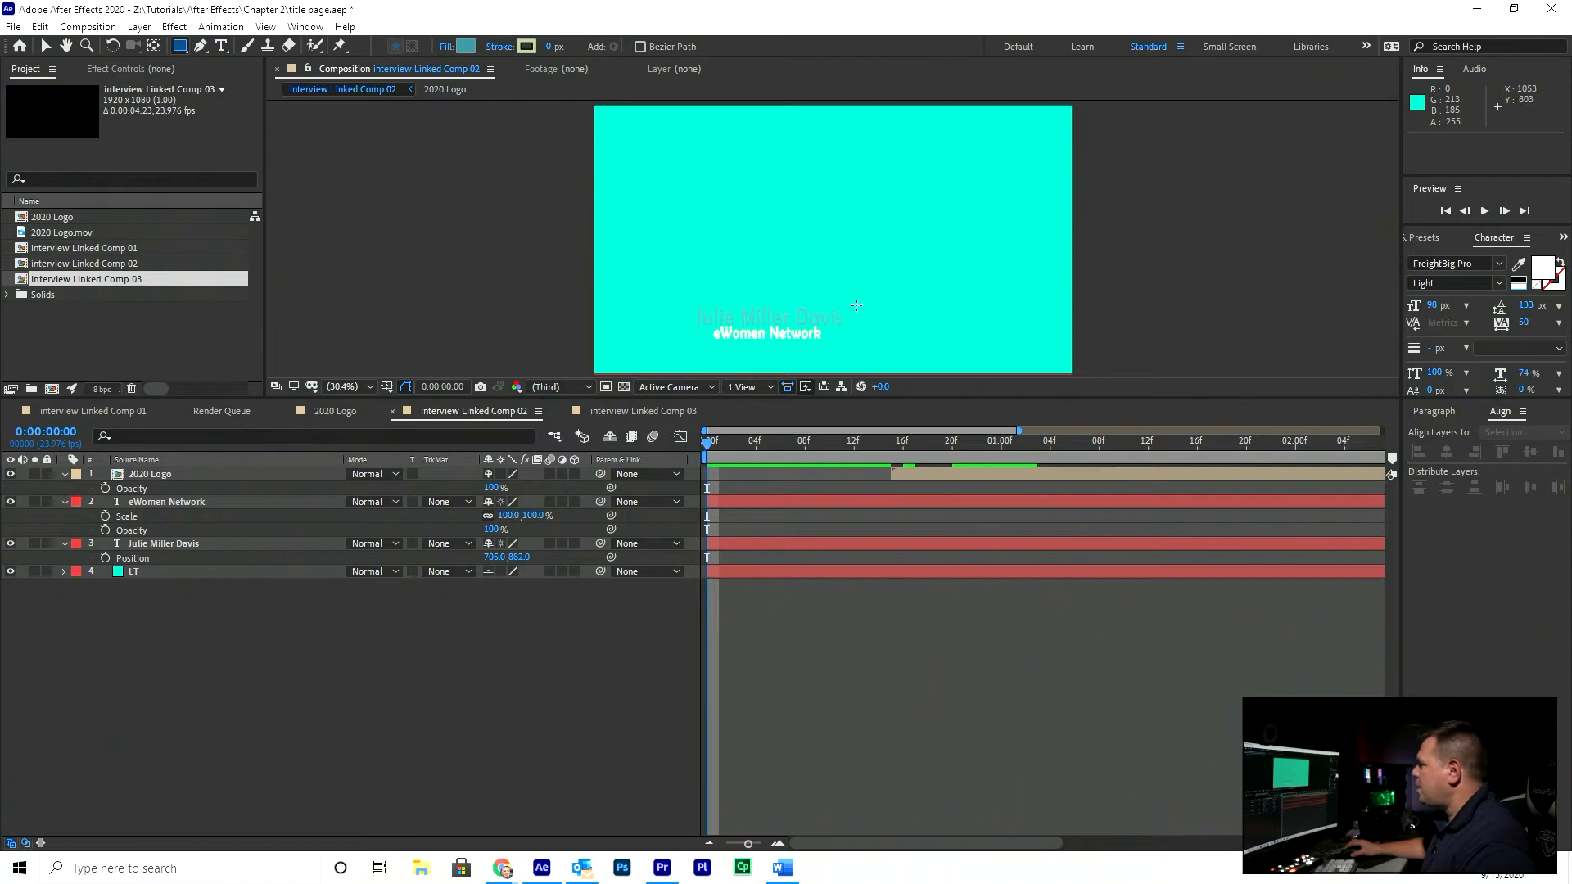
{"action": "mouse_move", "coordinate": [848, 304]}
{"action": "left_mouse_down"}
{"action": "mouse_move", "coordinate": [670, 340]}
{"action": "mouse_move", "coordinate": [733, 338]}
{"action": "mouse_move", "coordinate": [570, 343]}
{"action": "mouse_move", "coordinate": [600, 342]}
{"action": "mouse_move", "coordinate": [584, 341]}
{"action": "left_mouse_up"}
{"action": "left_click", "coordinate": [149, 477]}
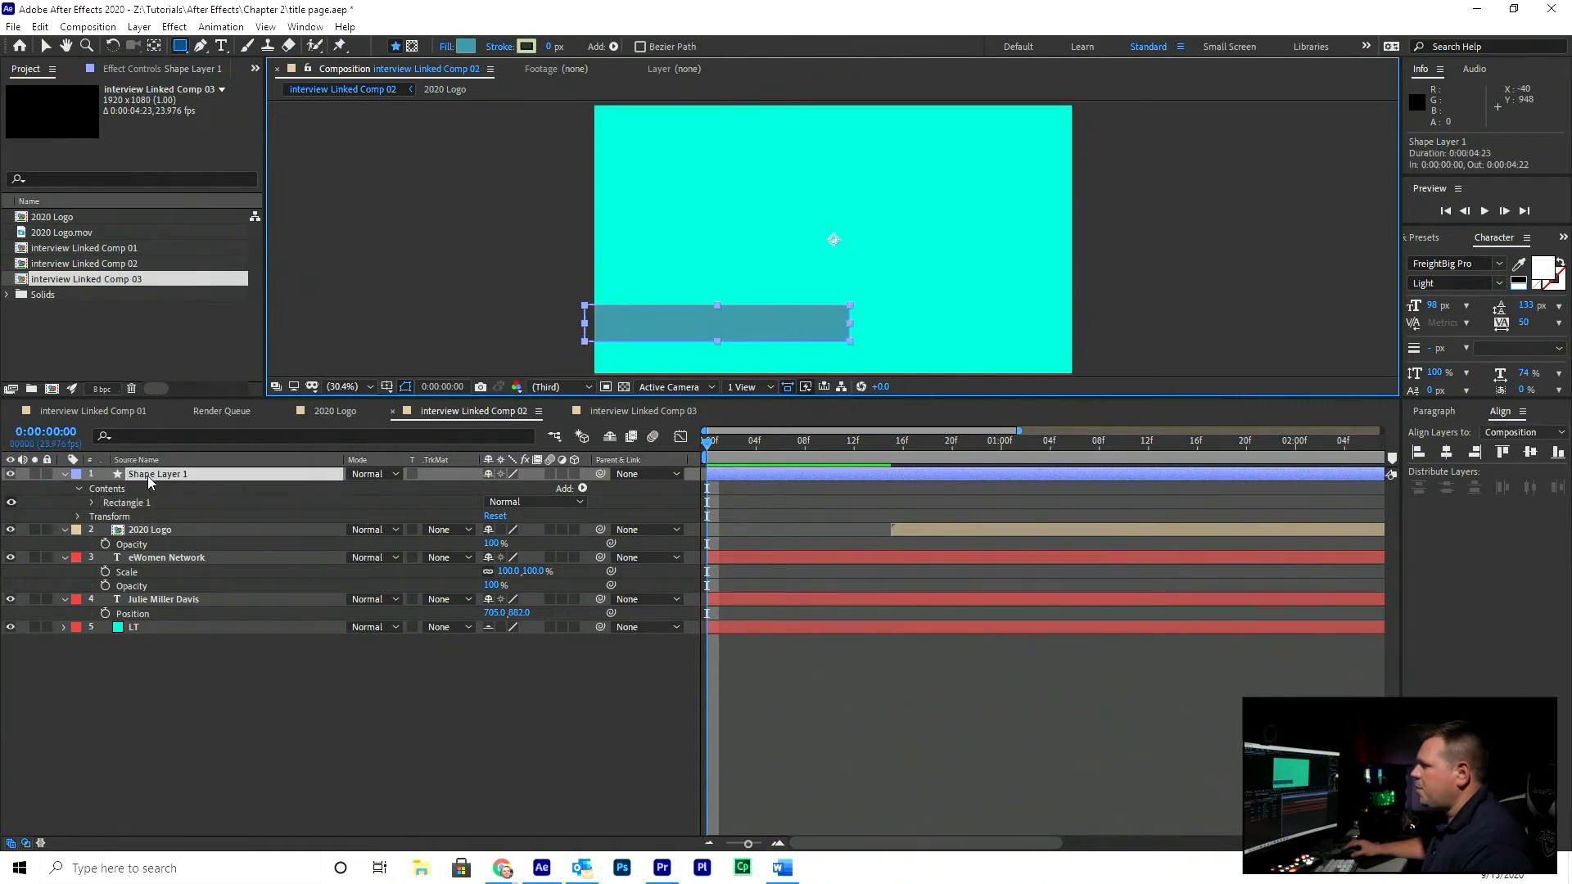
{"action": "left_click_drag", "start_coordinate": [148, 482], "coordinate": [160, 622]}
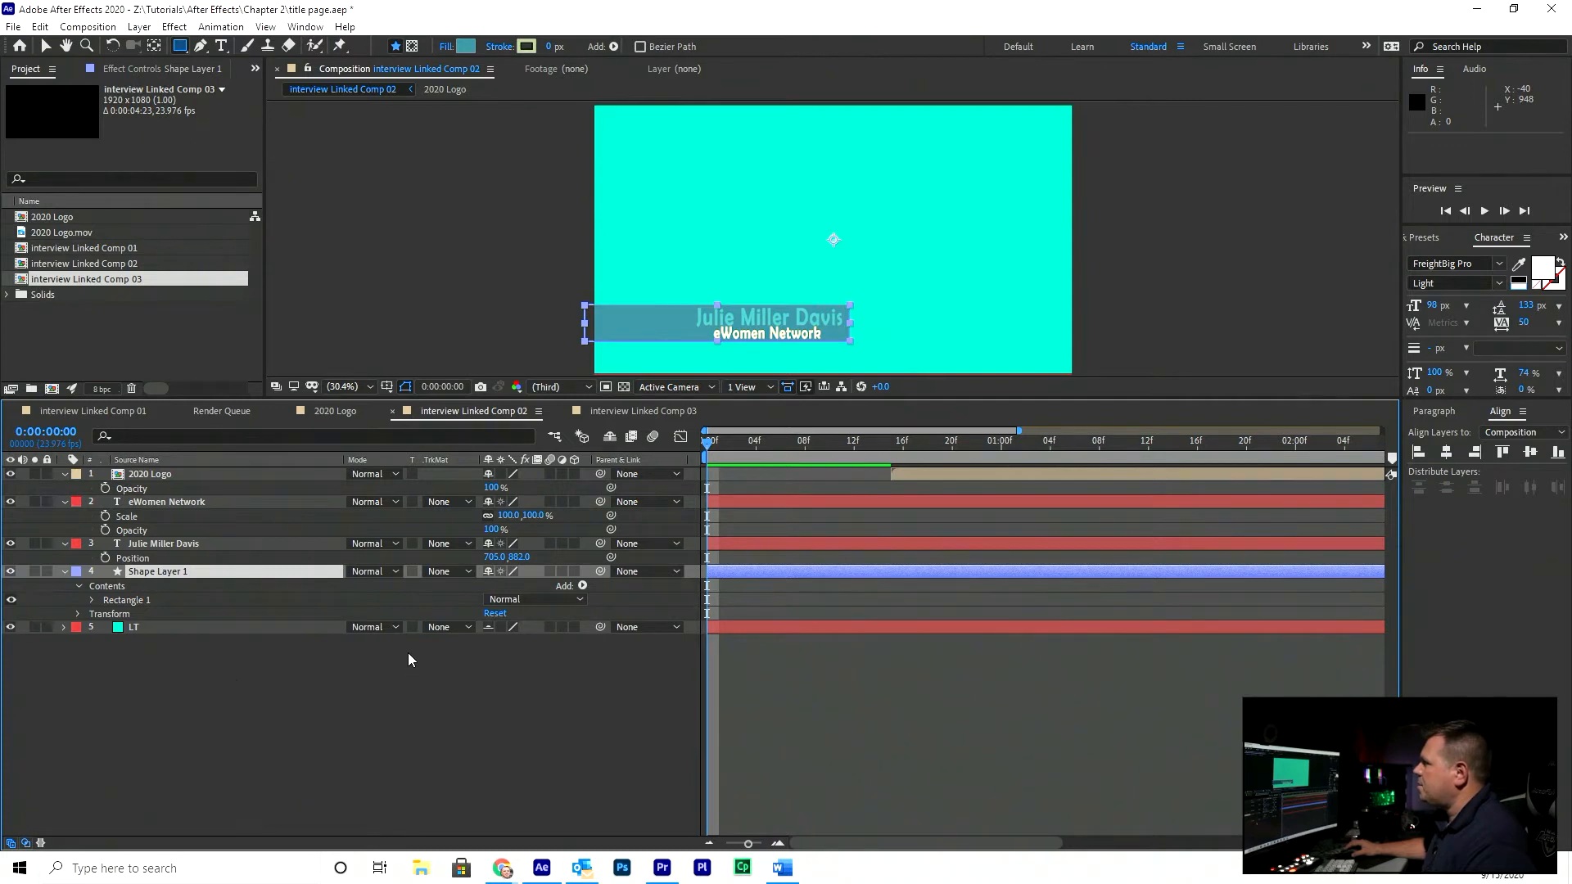
{"action": "left_click", "coordinate": [220, 663]}
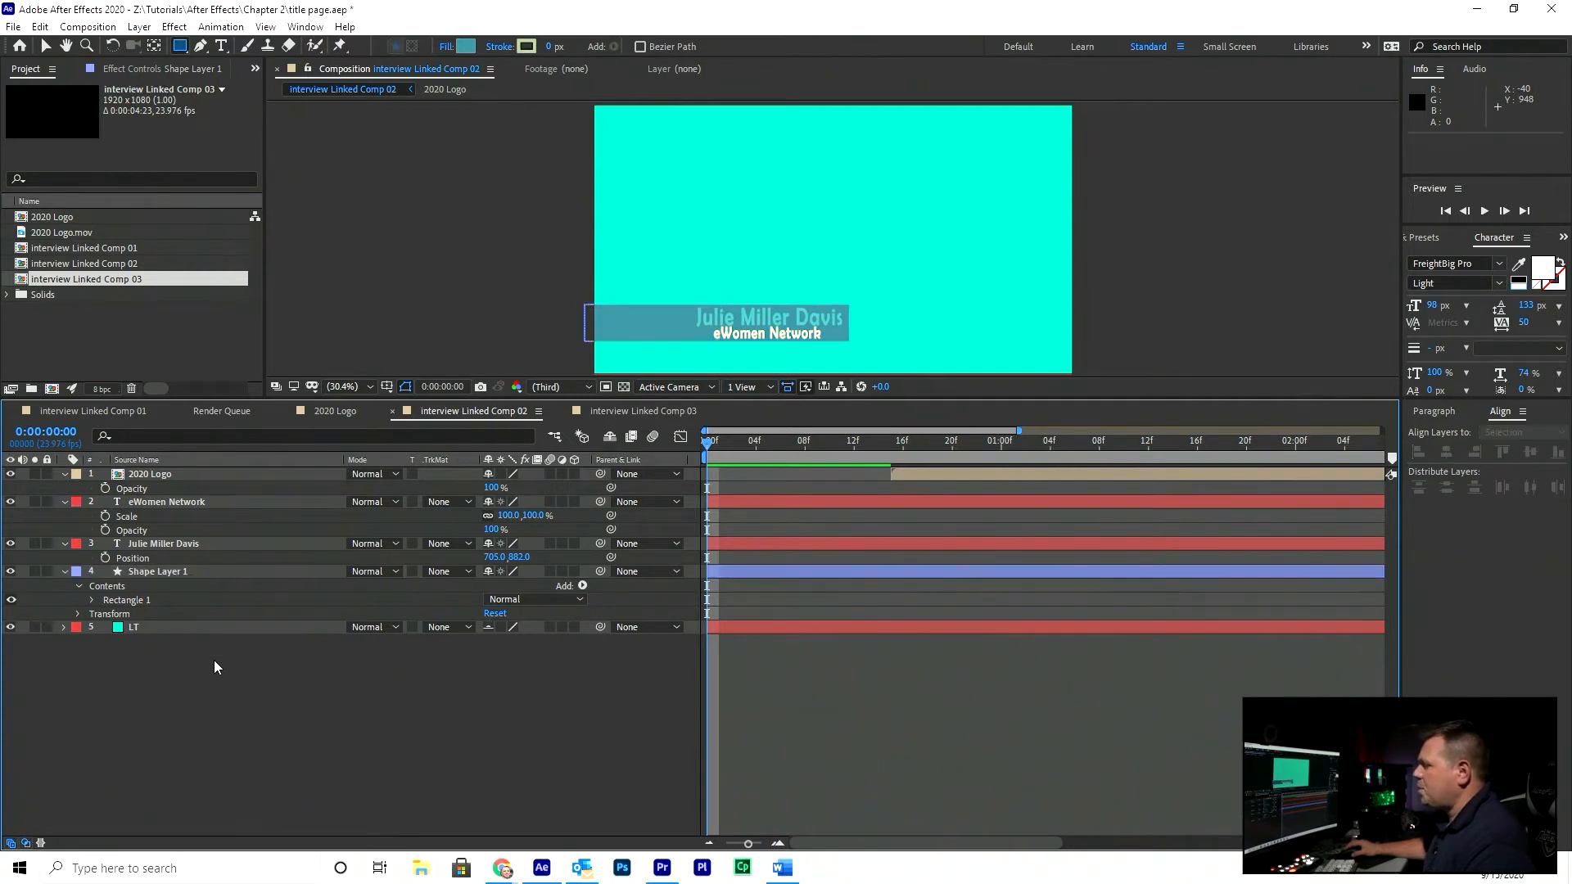
Turn off the LT layer's visibility, mark it as shy, and hide shy layers in the timeline
{"action": "left_click", "coordinate": [161, 630]}
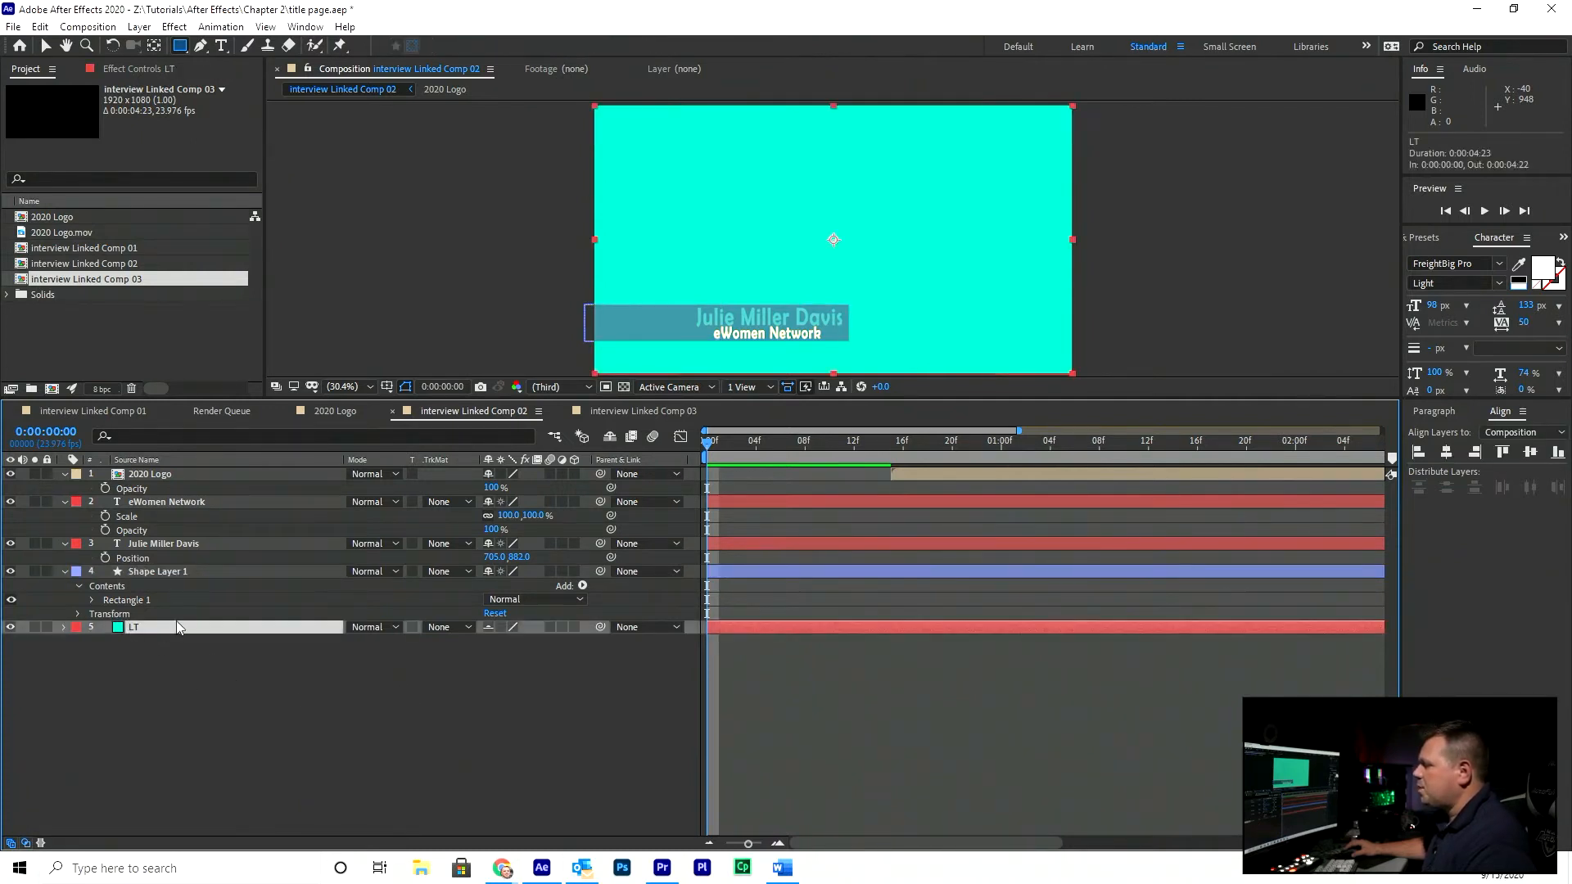
{"action": "left_click", "coordinate": [12, 628]}
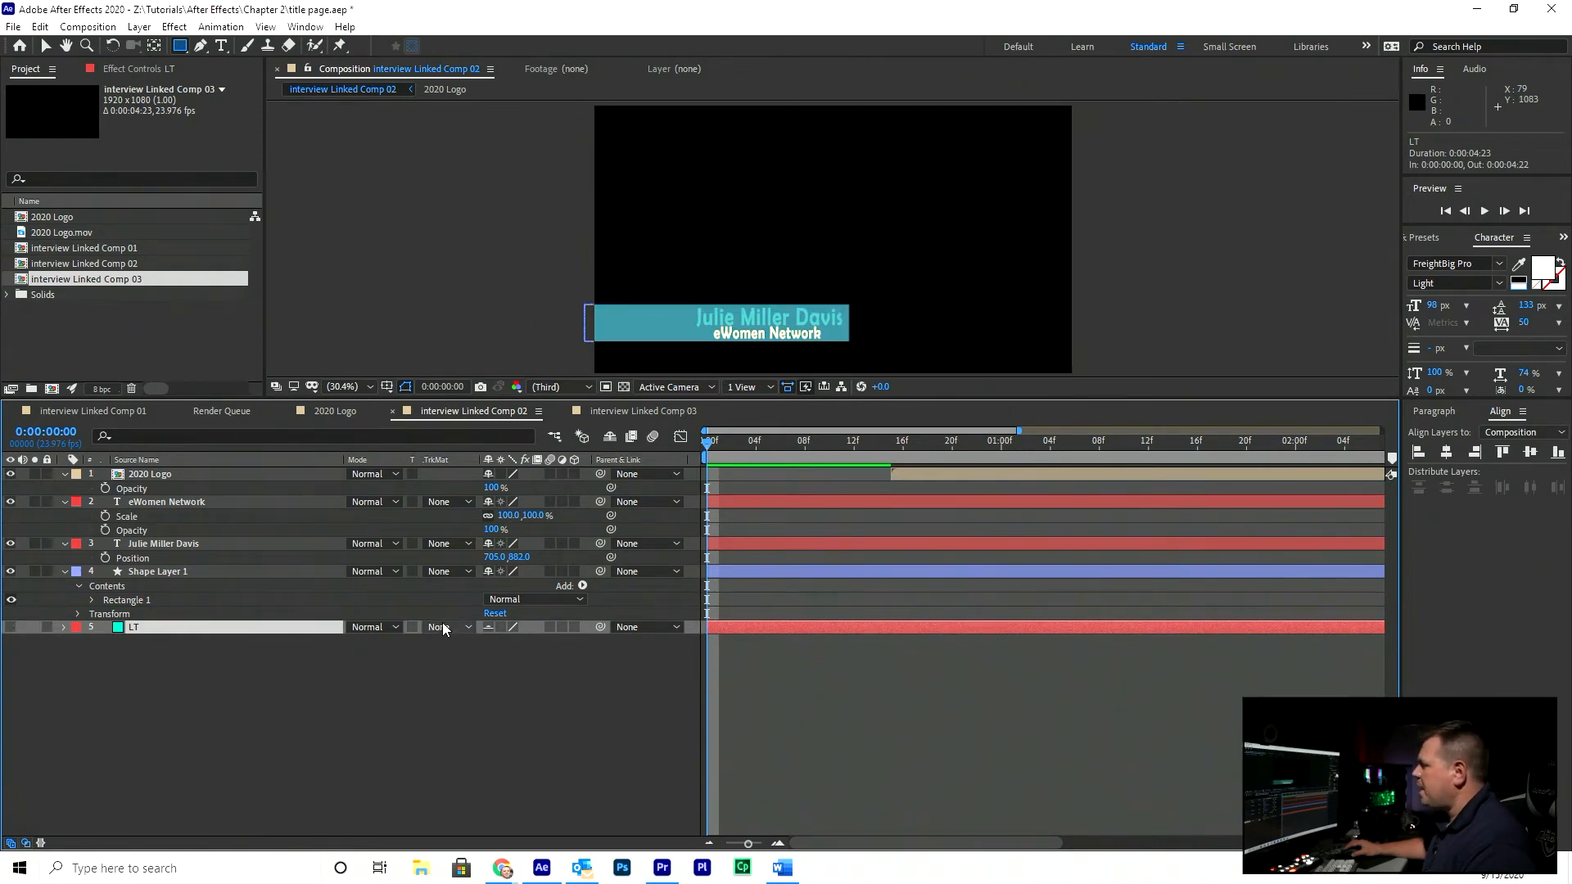
{"action": "left_click", "coordinate": [486, 628]}
{"action": "left_click", "coordinate": [488, 627]}
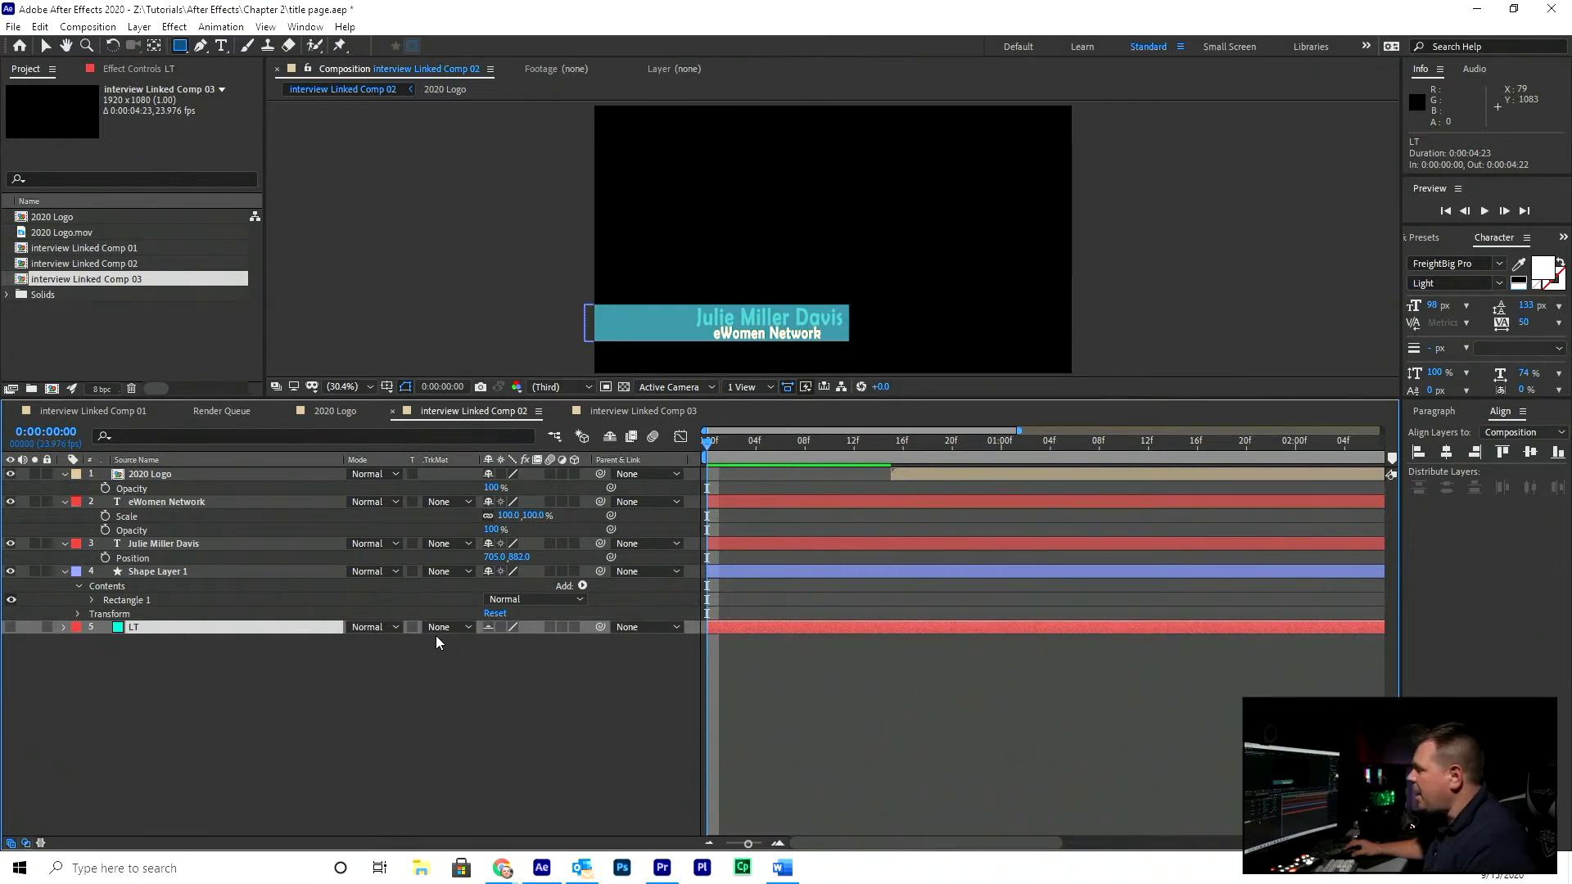
{"action": "left_click", "coordinate": [611, 439]}
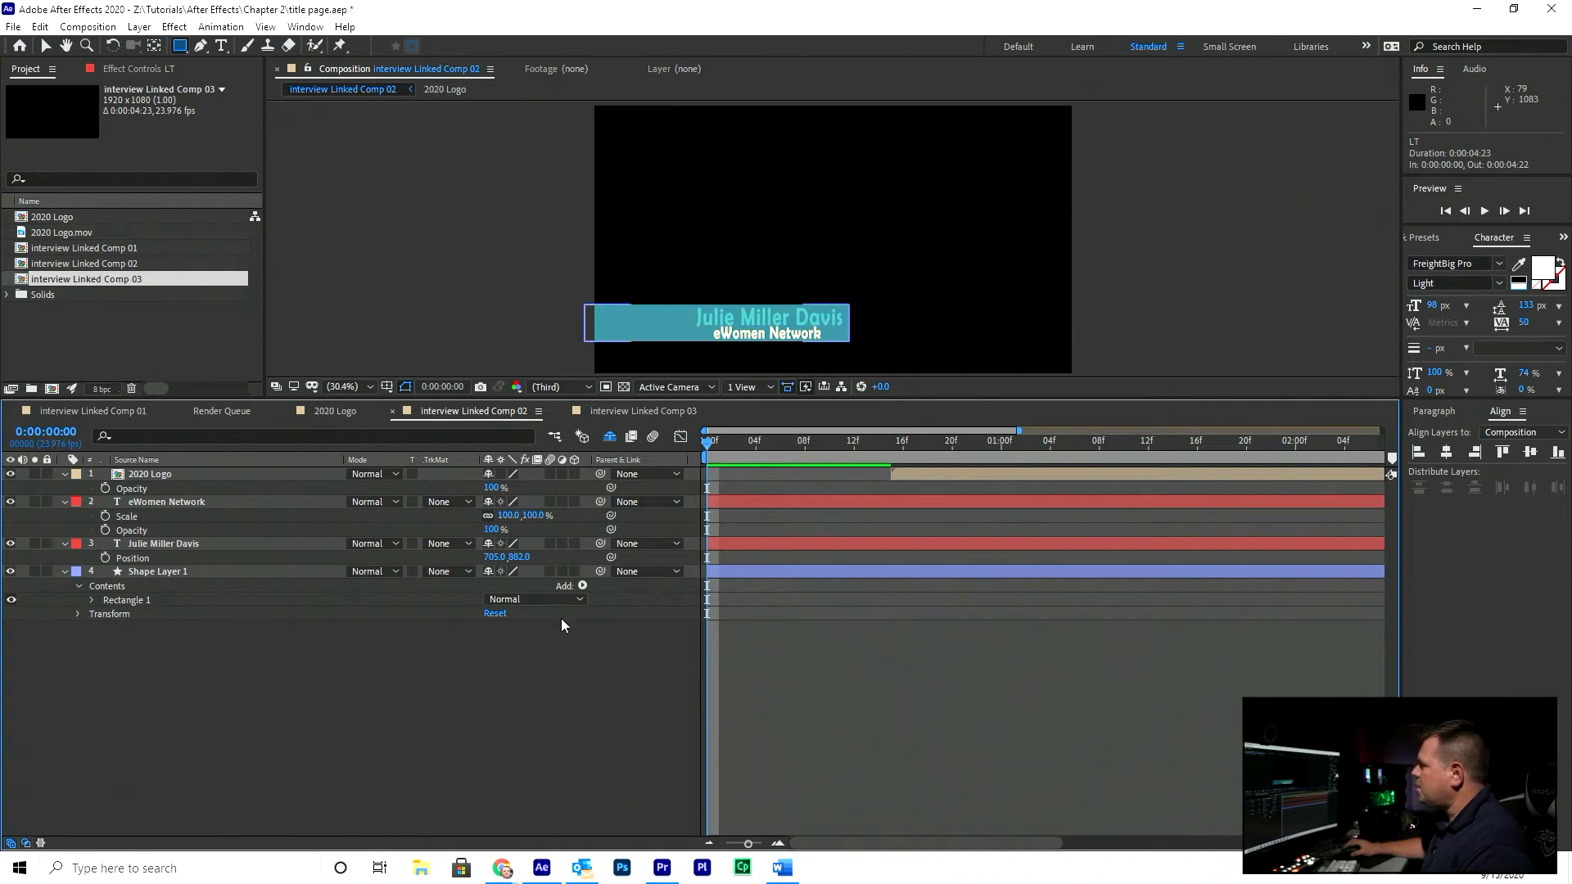
Set the fill color of Shape Layer 1 to dark gray 3C3E3E
{"action": "left_click", "coordinate": [174, 574]}
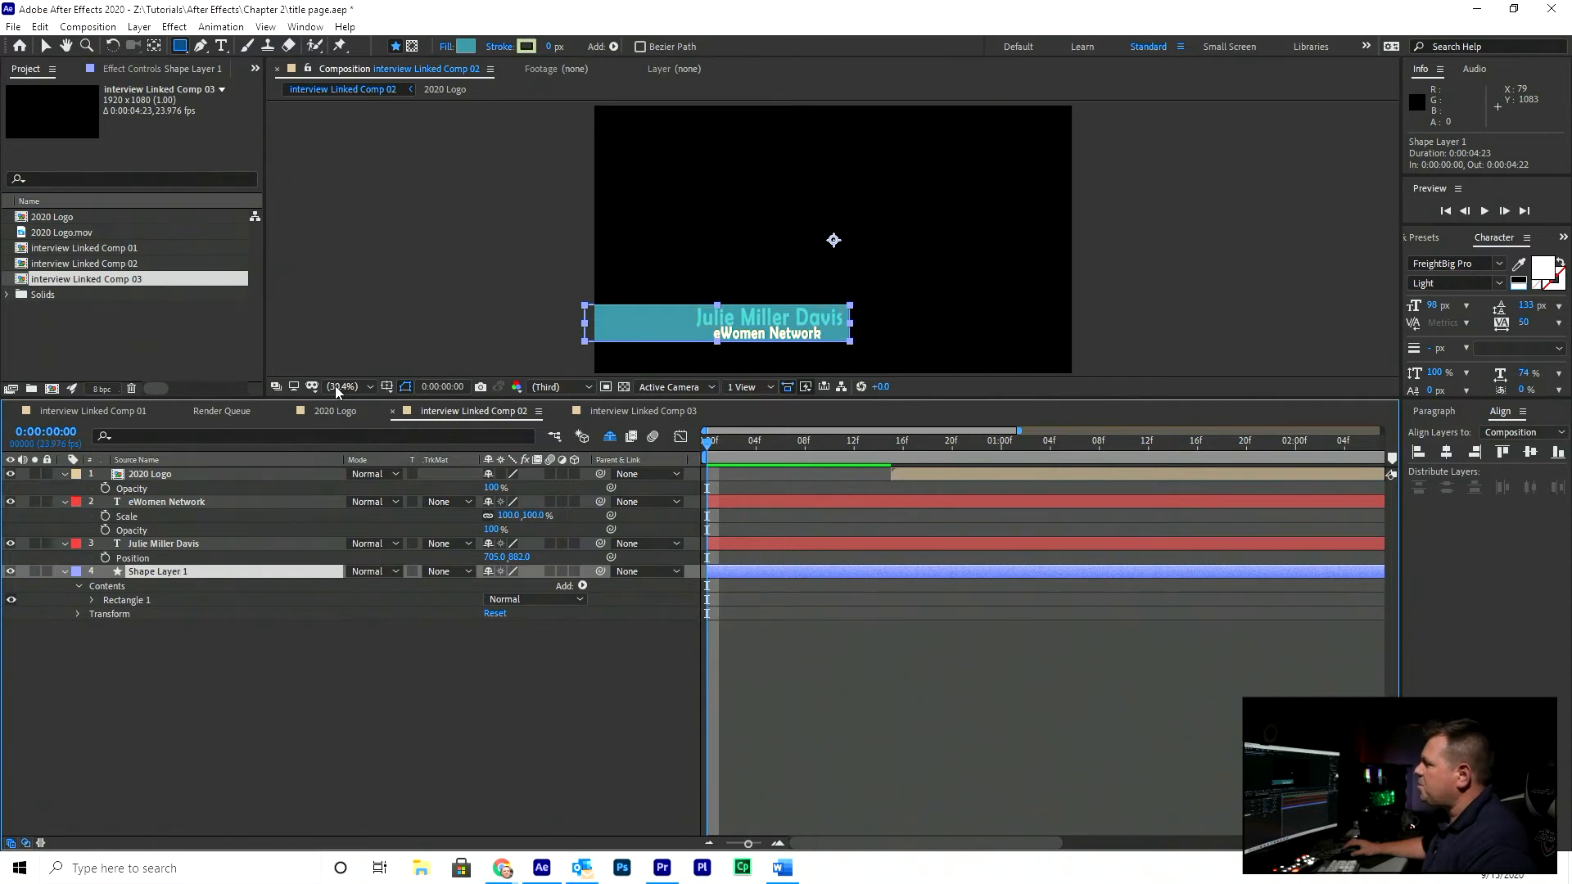
{"action": "left_click", "coordinate": [469, 47]}
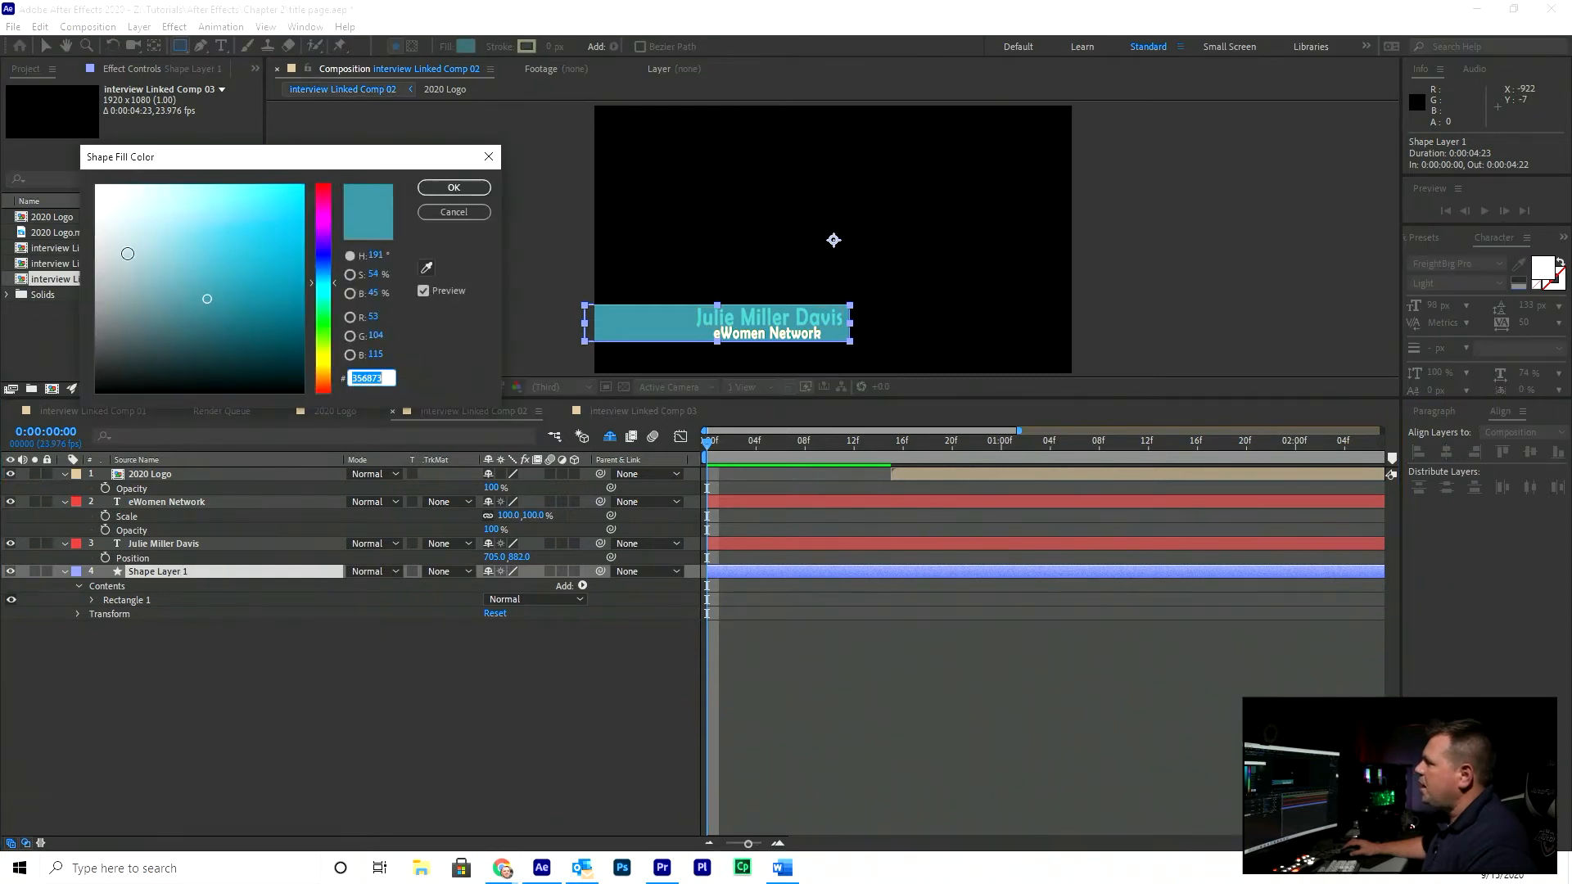
{"action": "left_click_drag", "start_coordinate": [95, 312], "coordinate": [103, 342]}
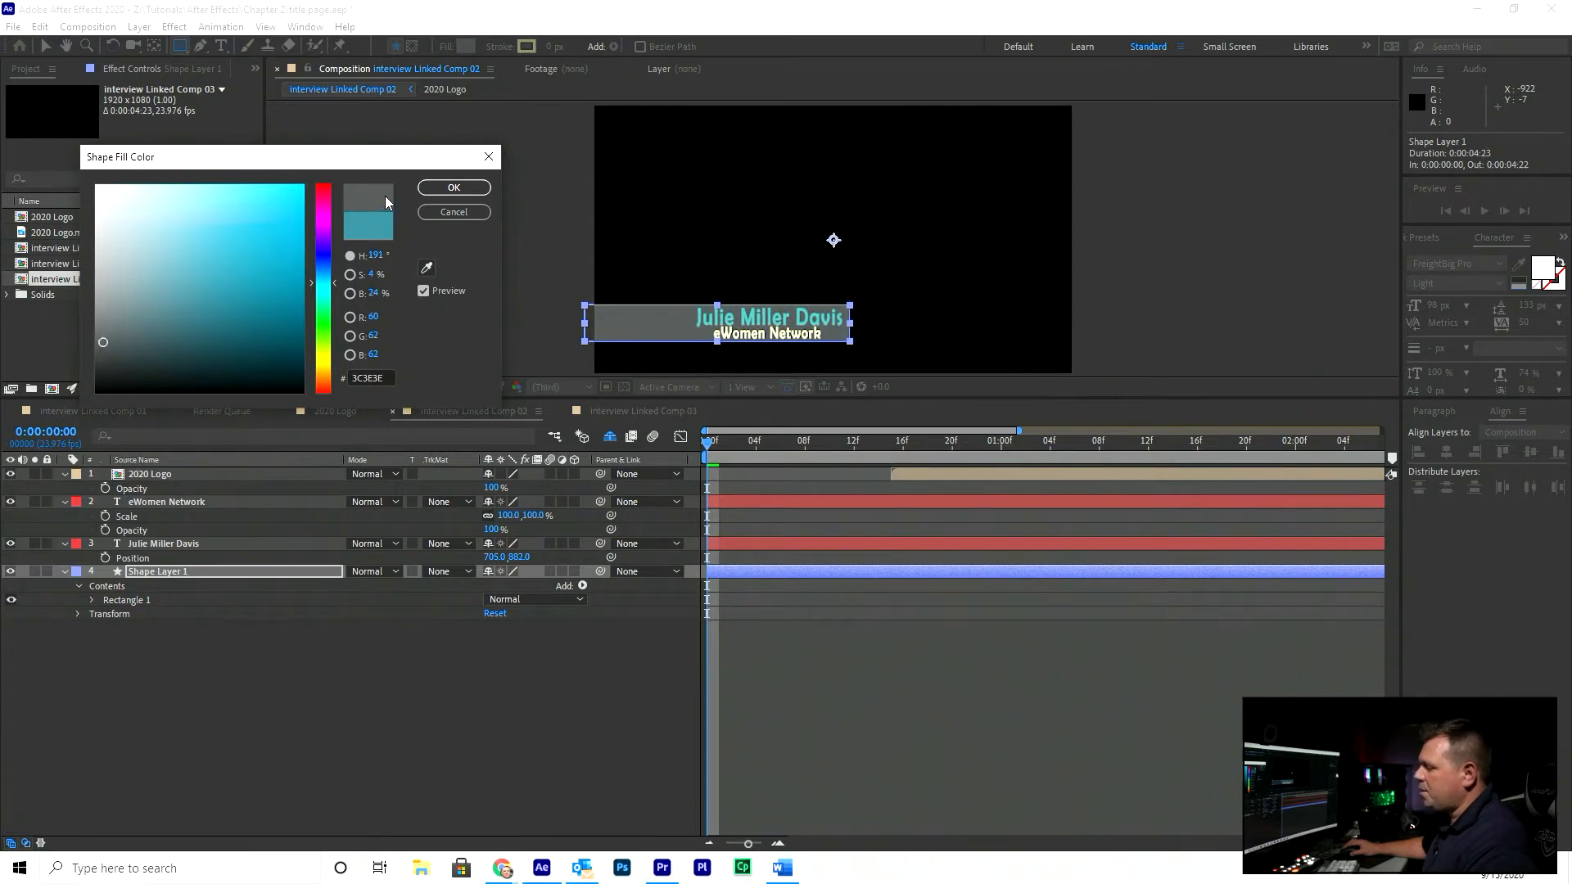
{"action": "left_click", "coordinate": [453, 187]}
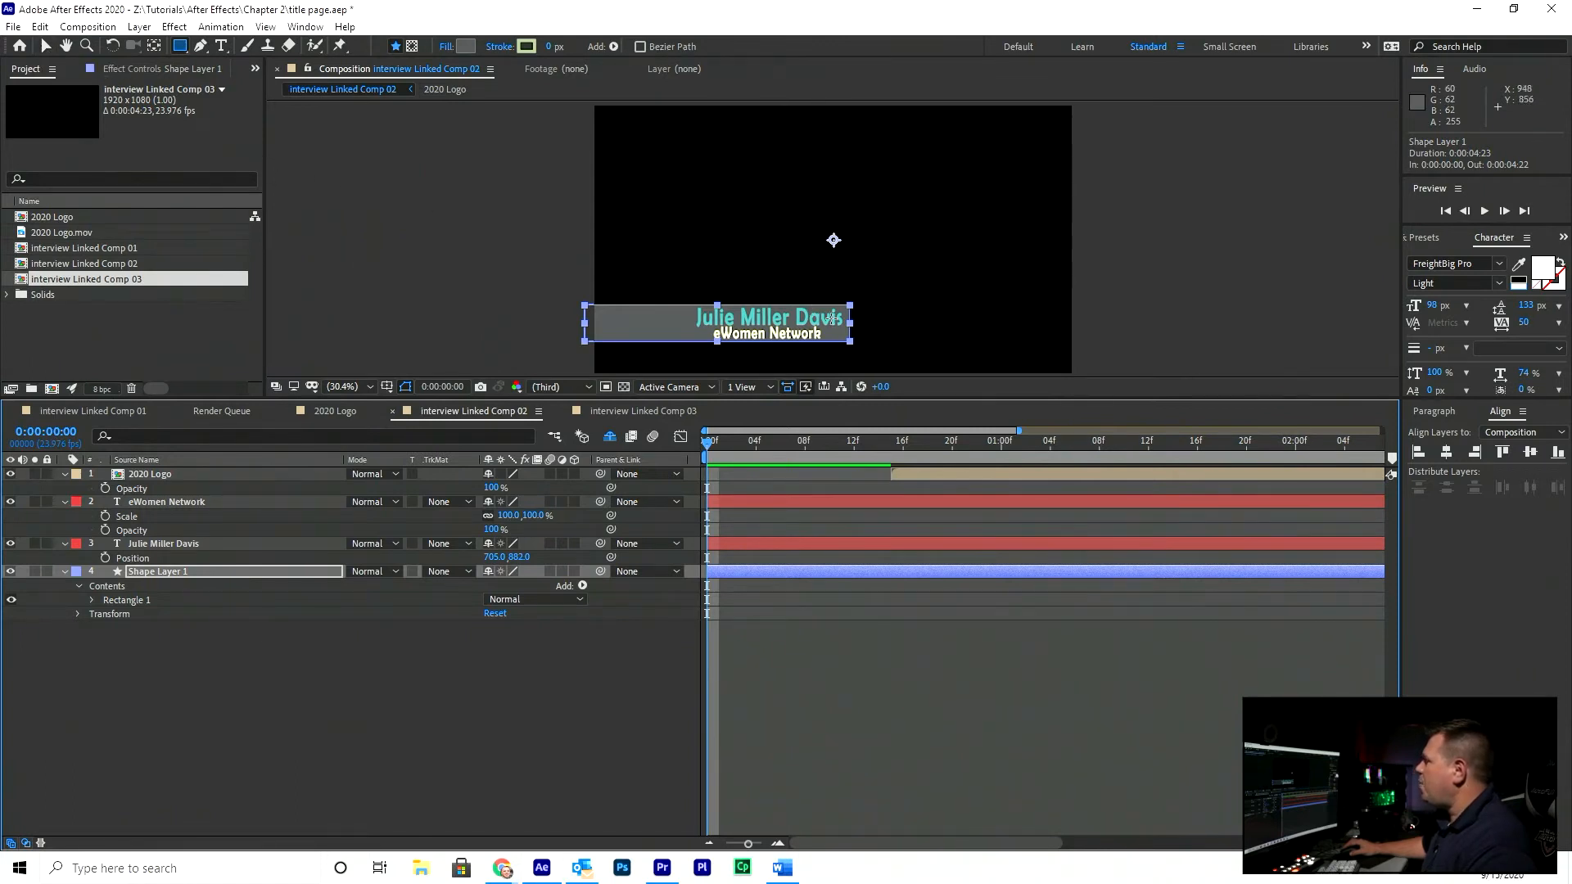
Draw a second rectangle on a new shape layer, matching the gray bar, and give it a linear gradient fill
{"action": "left_click", "coordinate": [179, 708]}
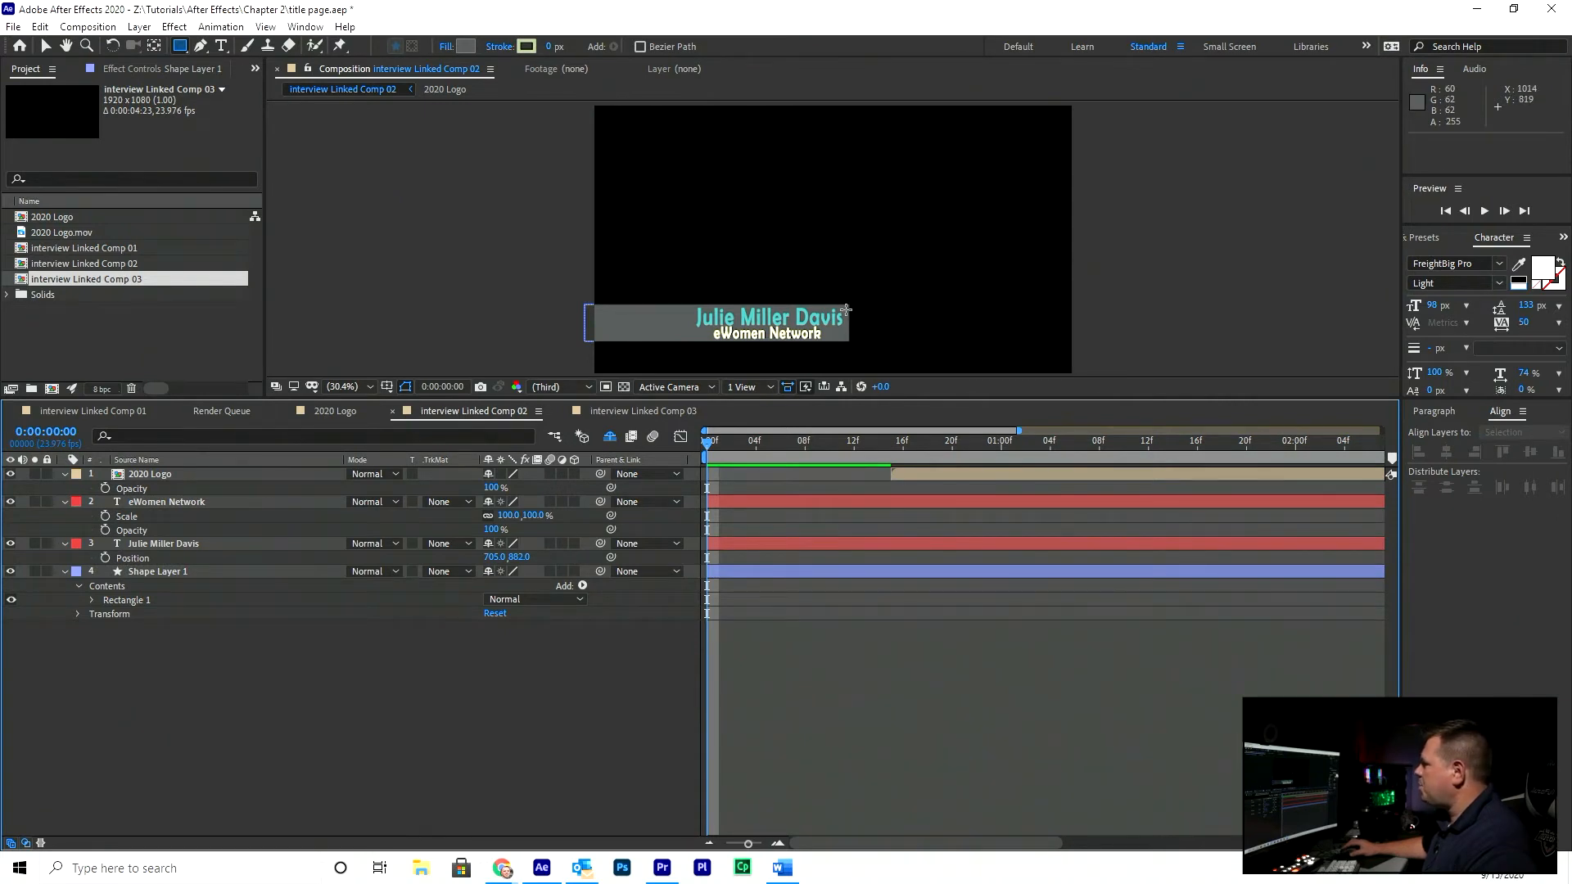
{"action": "mouse_move", "coordinate": [847, 304]}
{"action": "left_mouse_down"}
{"action": "mouse_move", "coordinate": [773, 334]}
{"action": "mouse_move", "coordinate": [585, 340]}
{"action": "left_mouse_up"}
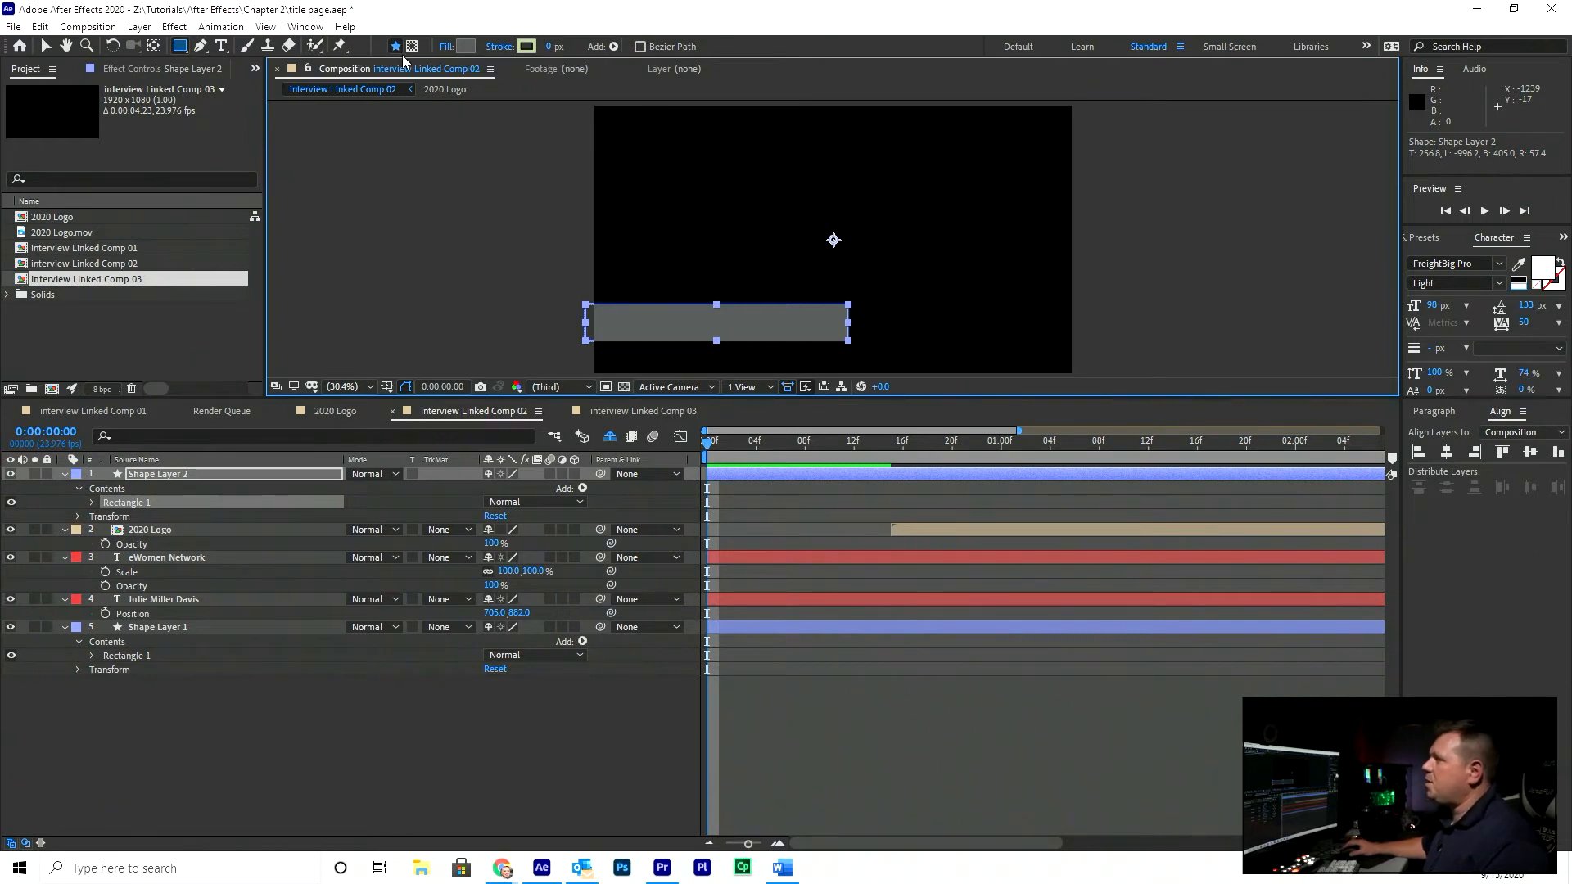
{"action": "left_click", "coordinate": [444, 47]}
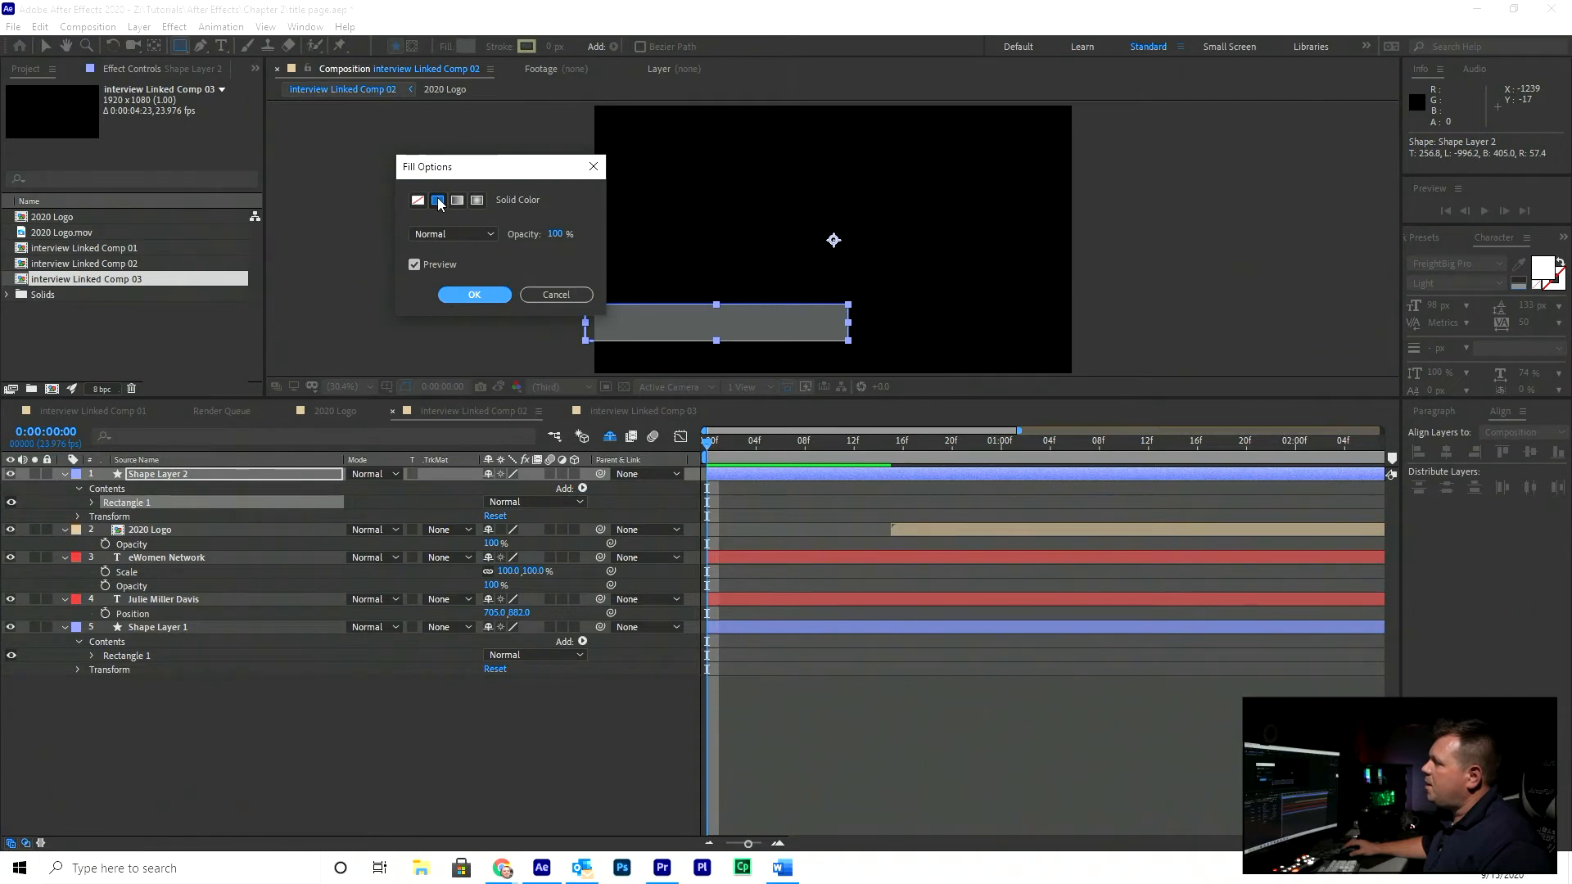
{"action": "left_click", "coordinate": [456, 201]}
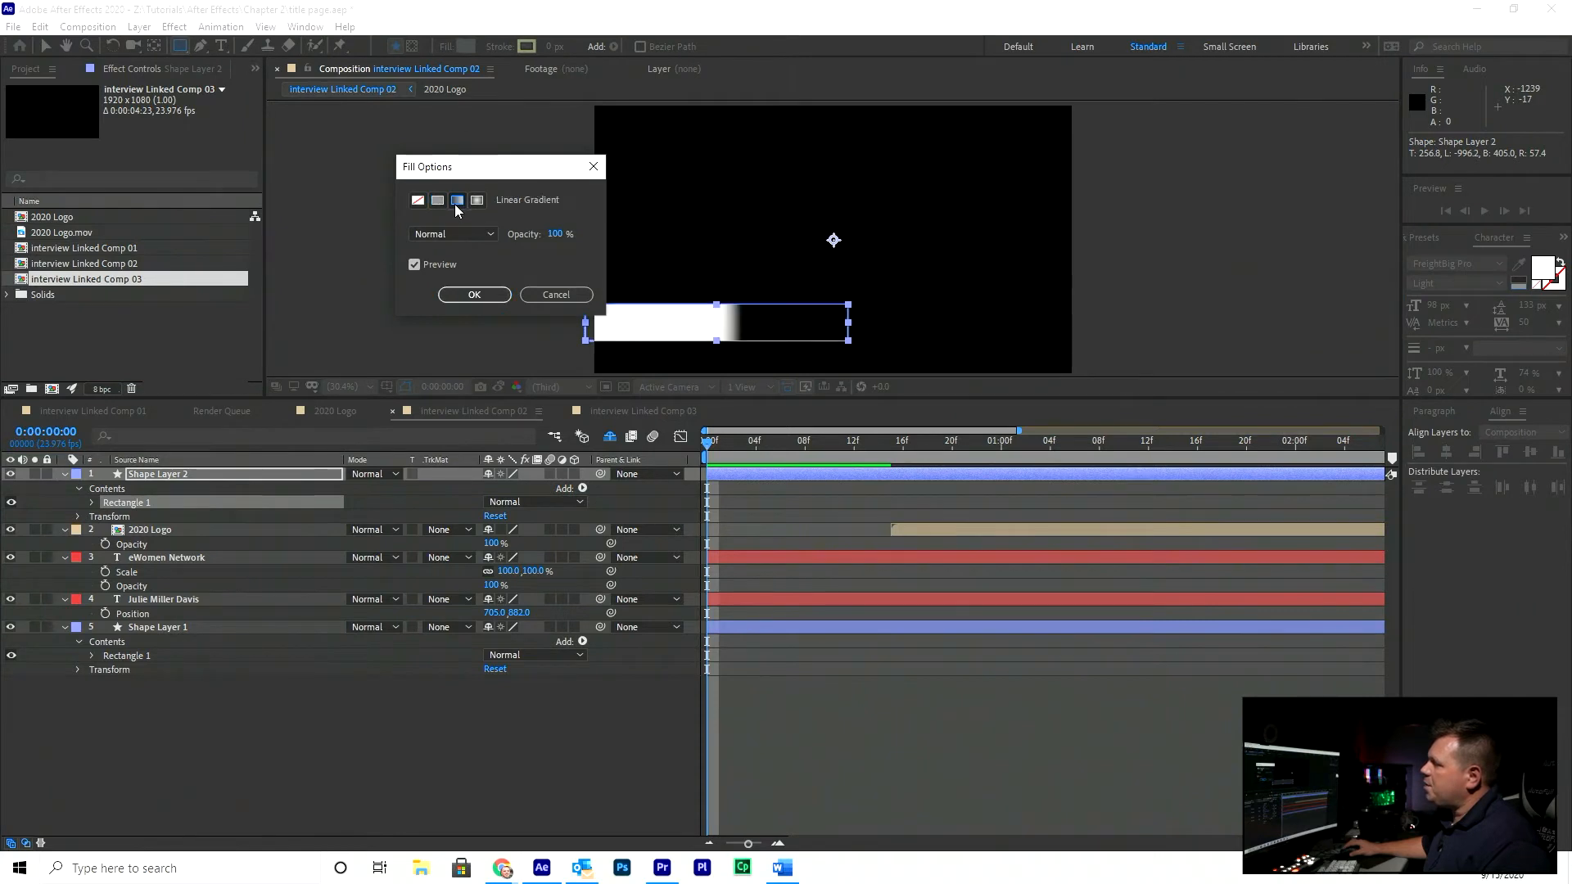
{"action": "left_click", "coordinate": [474, 295]}
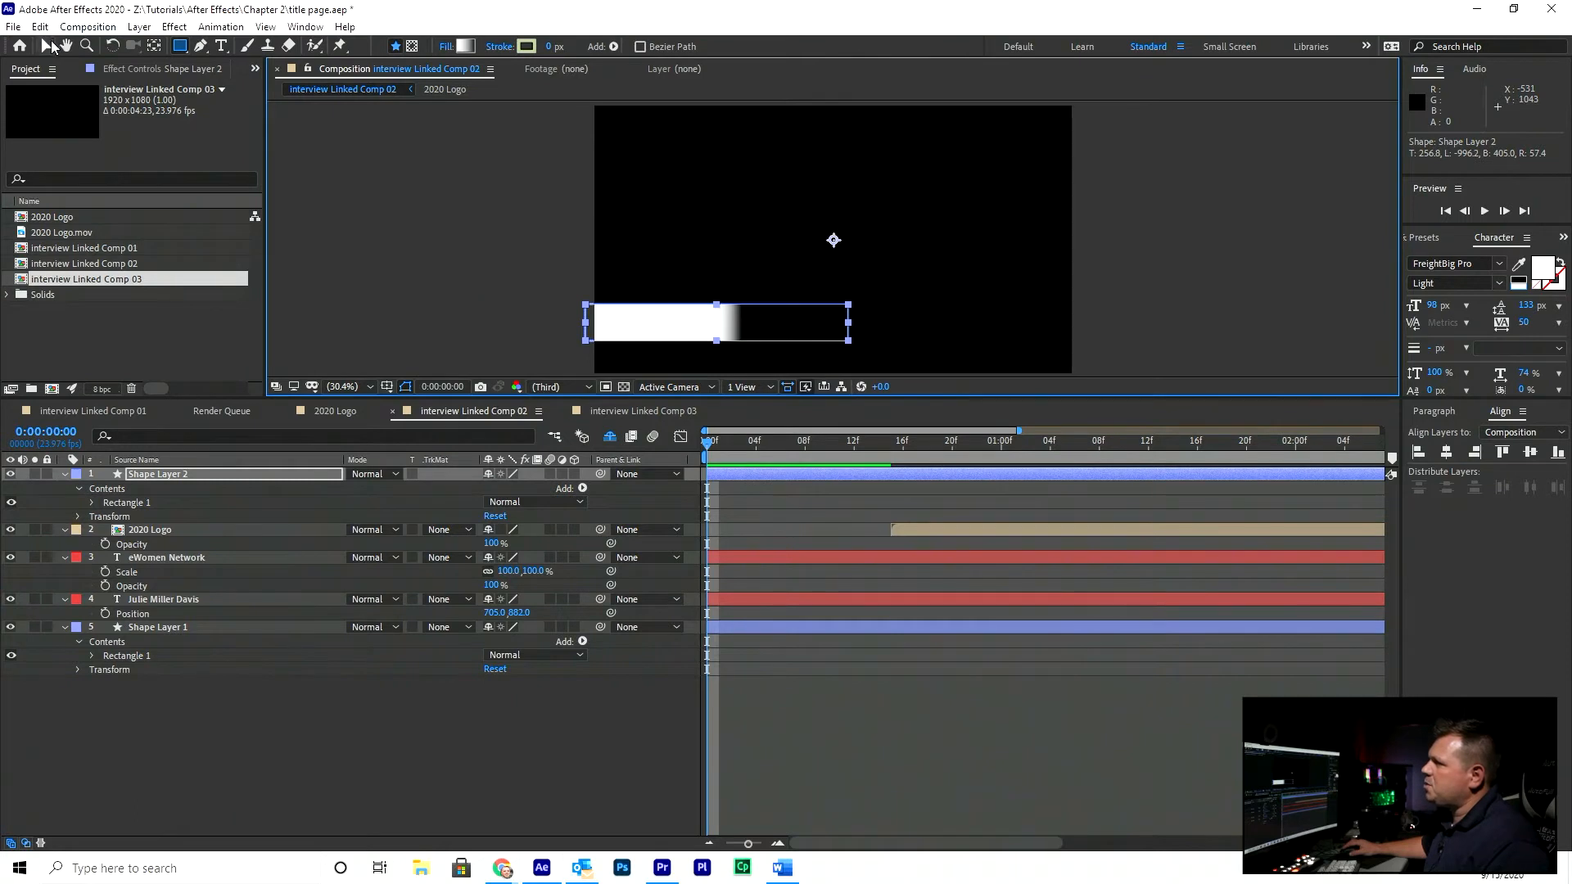
Reposition the gradient endpoints of Shape Layer 2 so it blends from black at the rectangle's left end to white at its right
{"action": "left_click", "coordinate": [47, 46]}
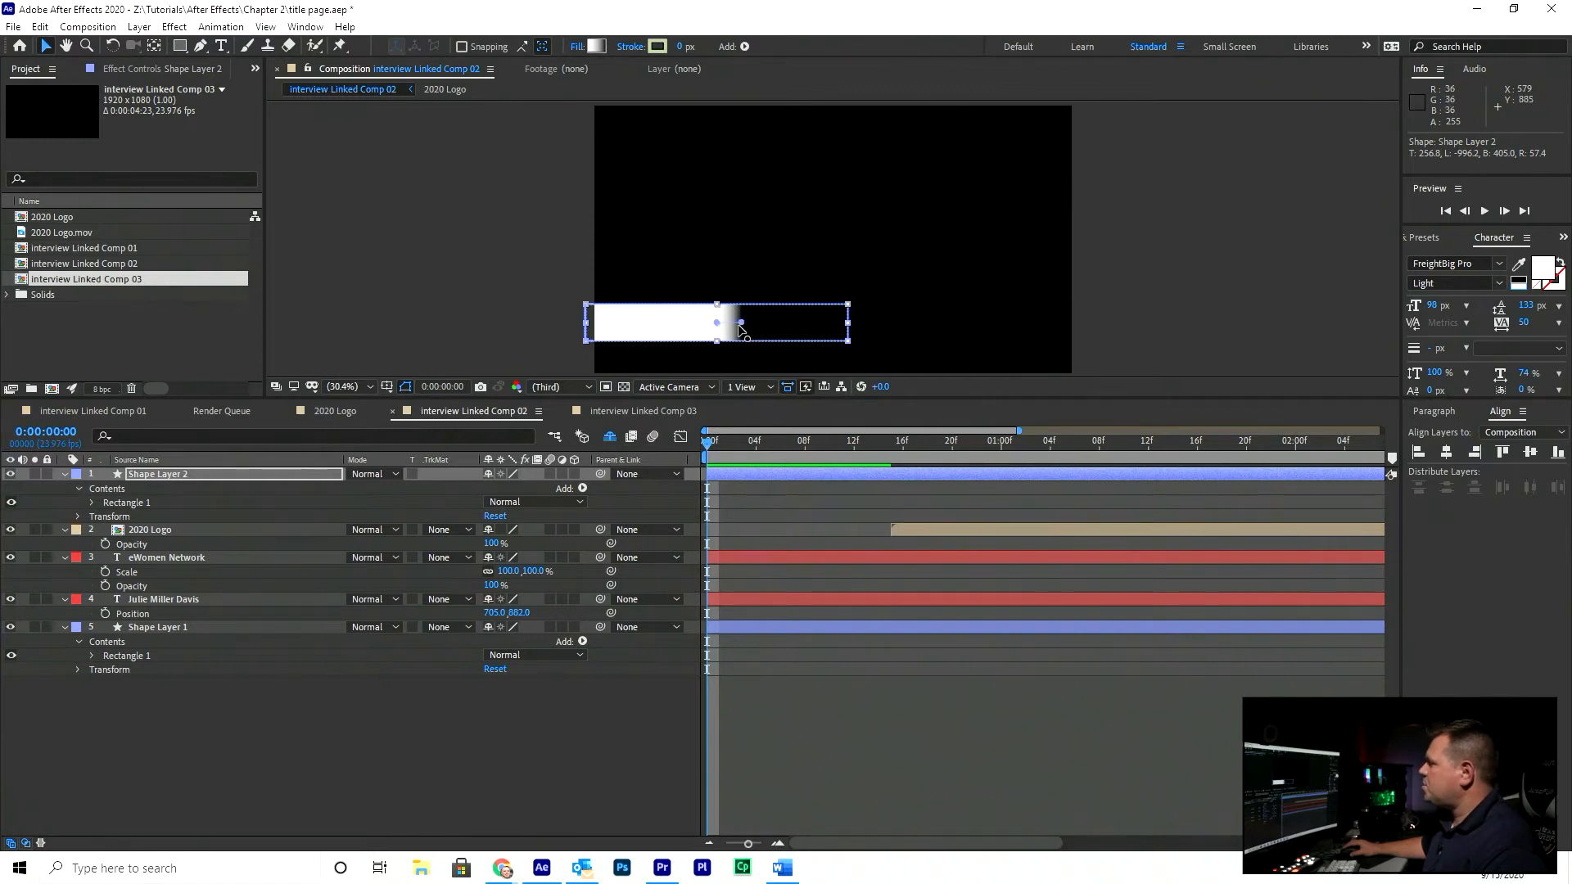
{"action": "left_click", "coordinate": [164, 472]}
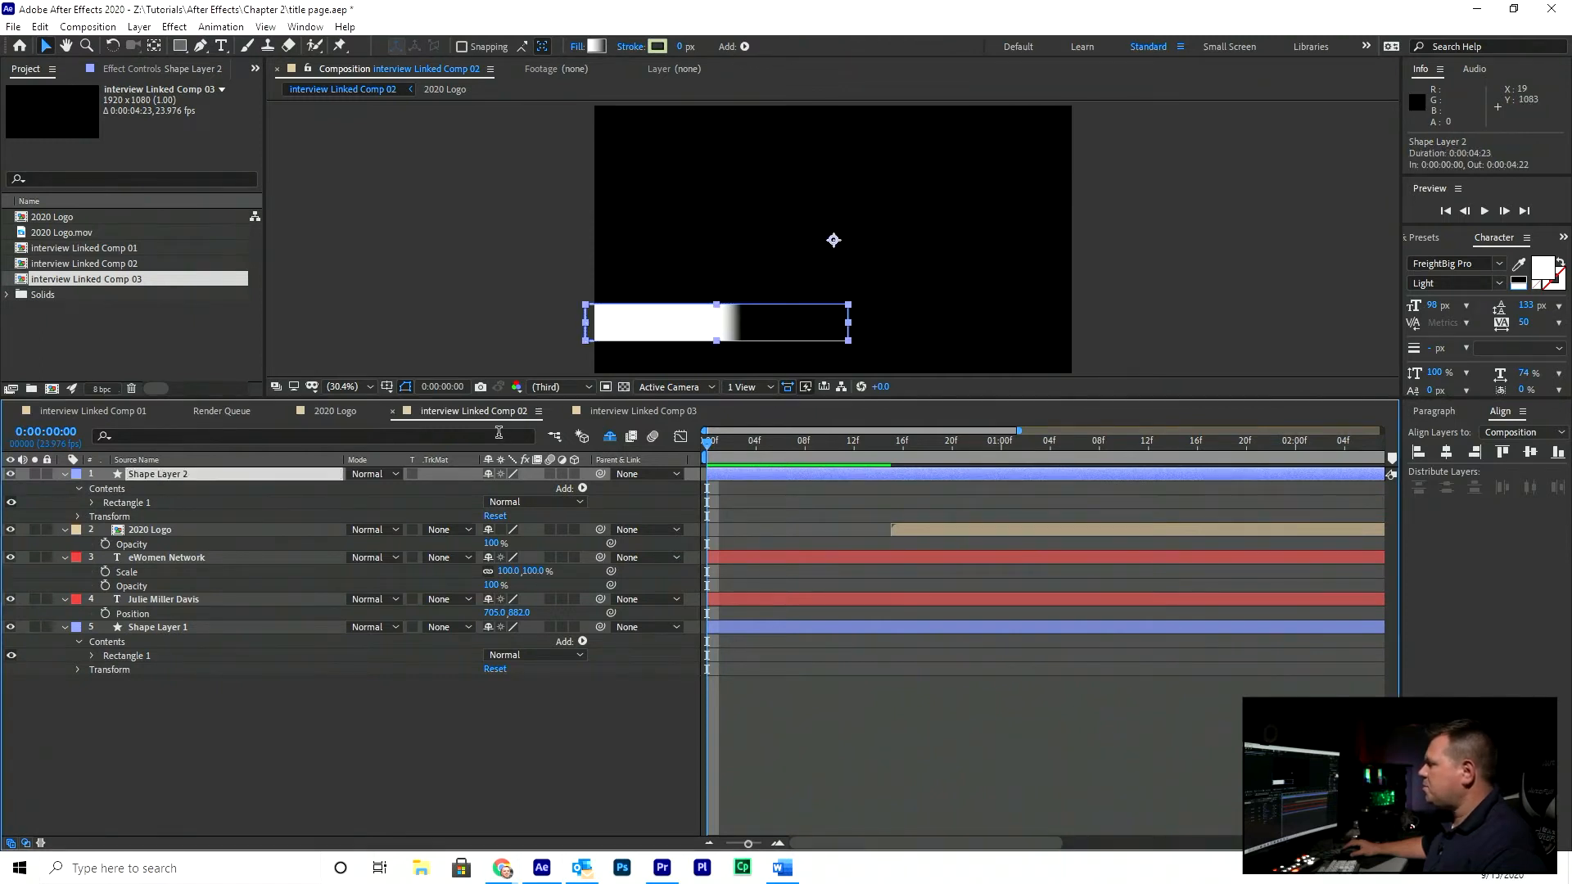
{"action": "left_click", "coordinate": [124, 502]}
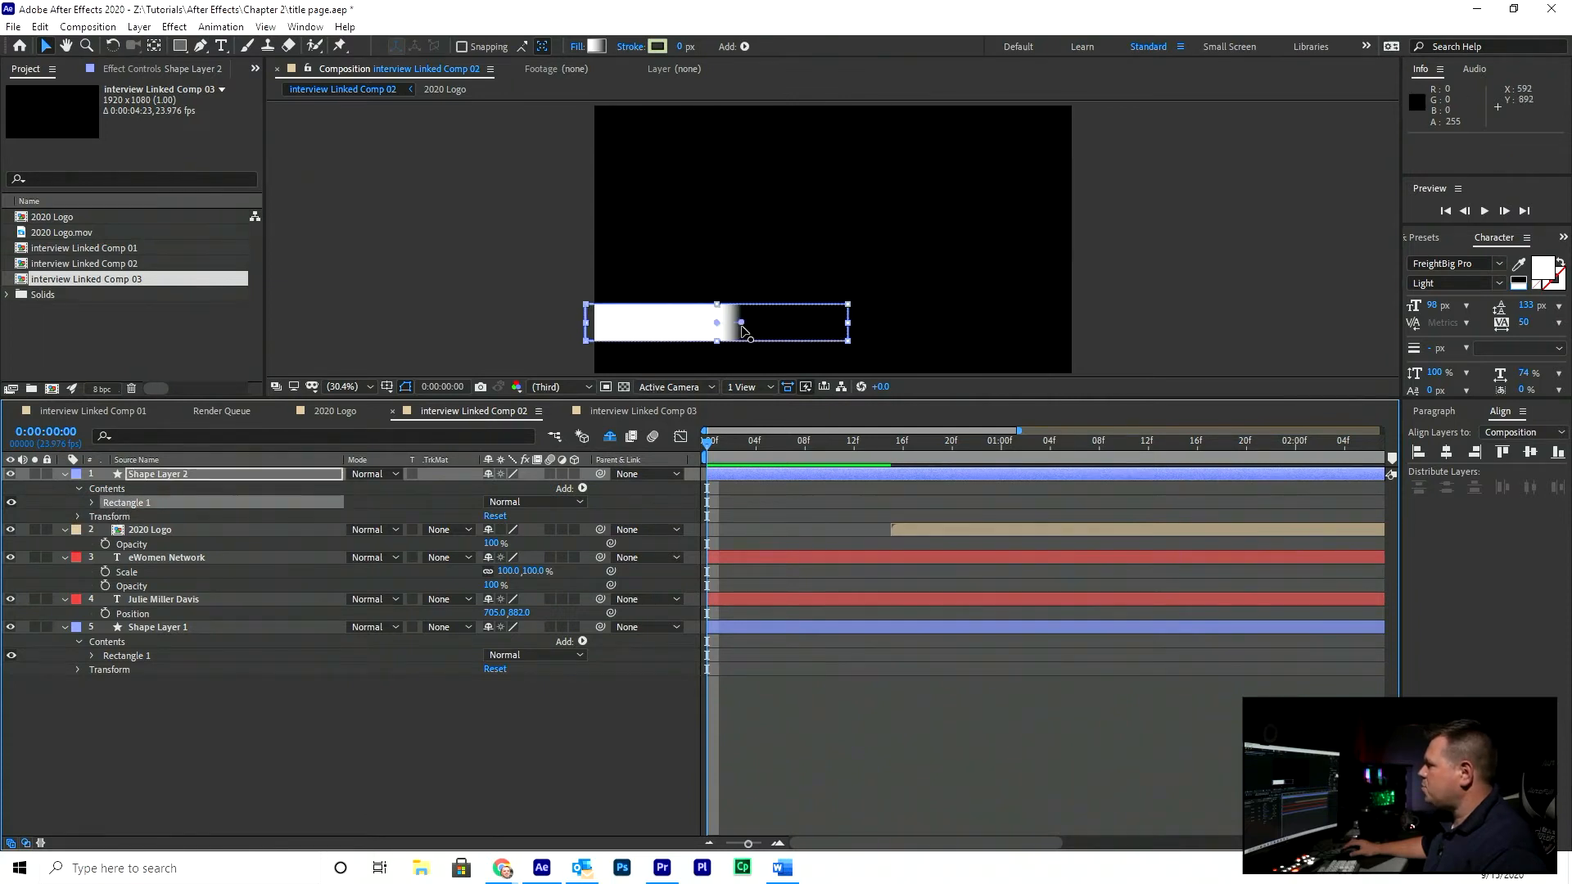
{"action": "left_click_drag", "start_coordinate": [741, 325], "coordinate": [630, 321]}
{"action": "left_click_drag", "start_coordinate": [723, 329], "coordinate": [791, 335]}
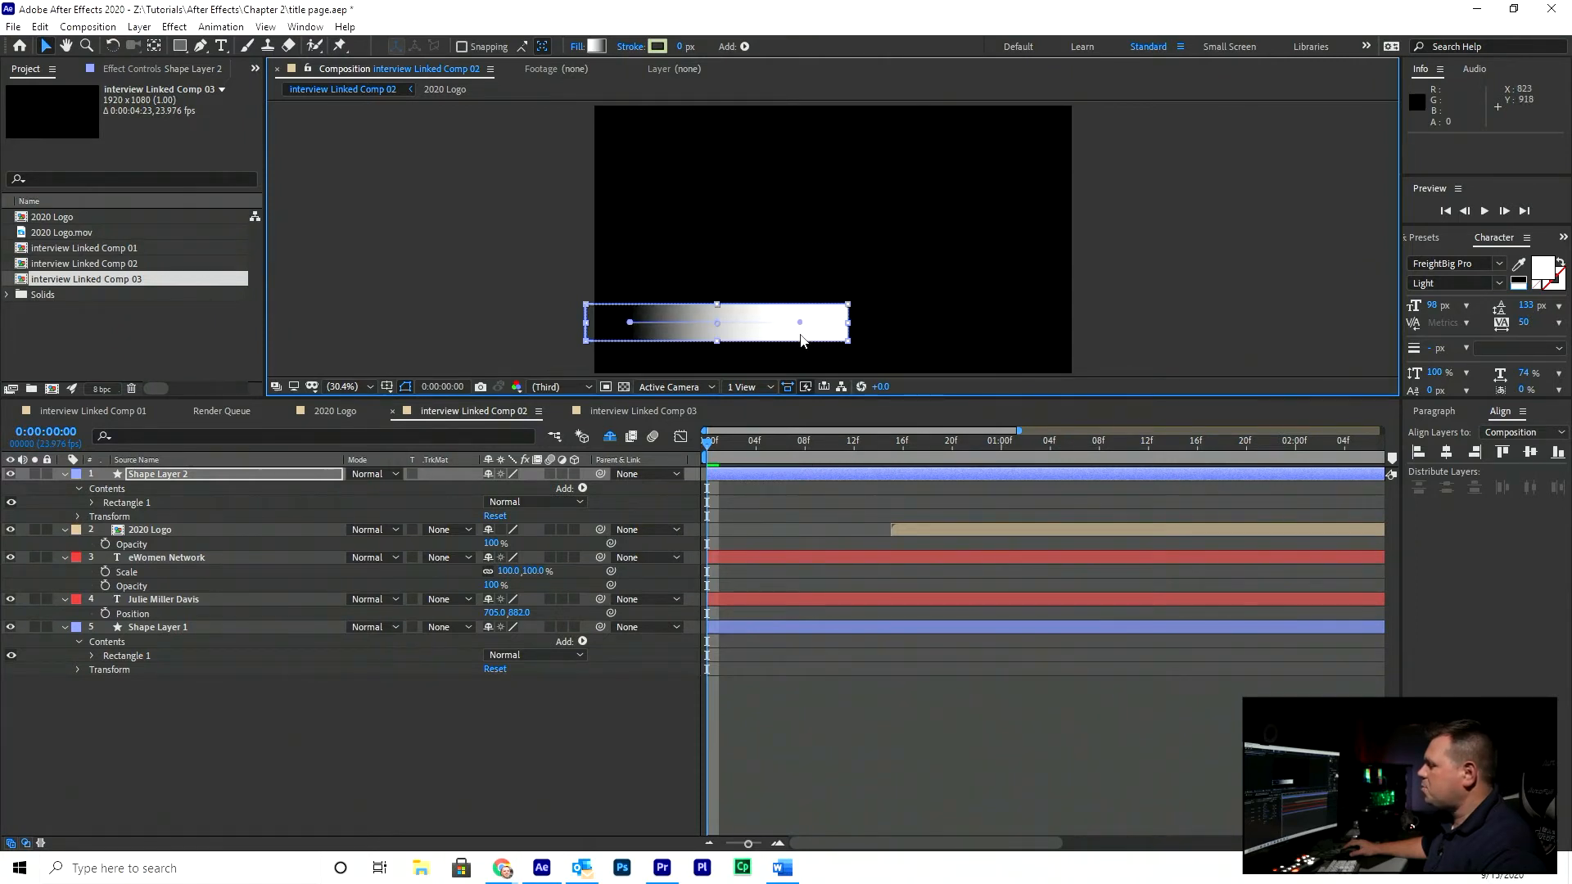
{"action": "left_click_drag", "start_coordinate": [629, 327], "coordinate": [647, 322]}
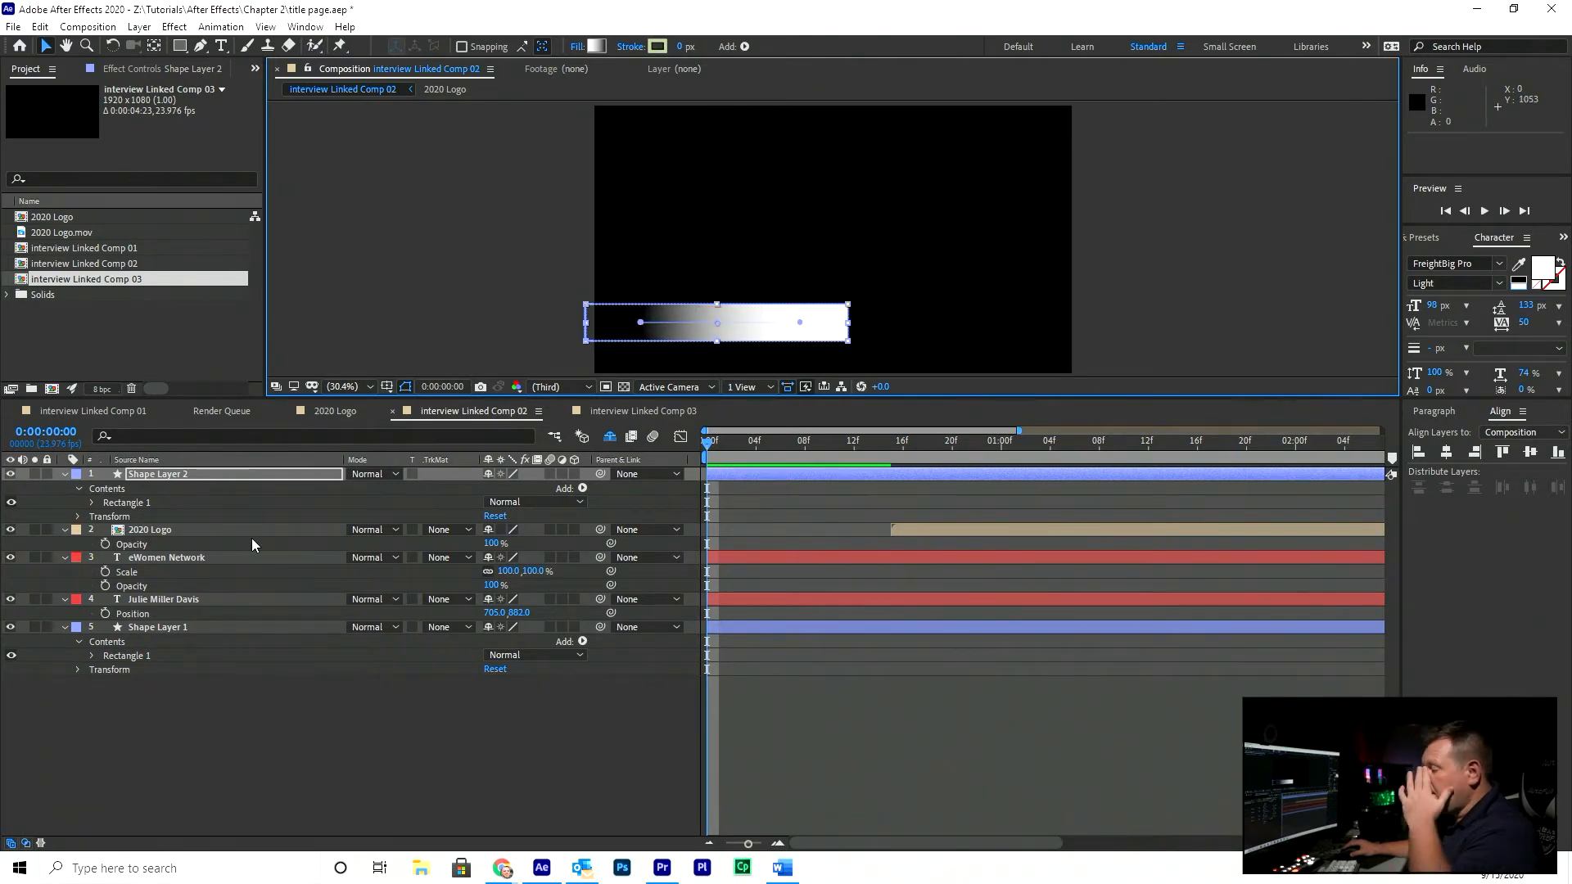
Move Shape Layer 2 below the 2020 Logo layer in the stacking order, keeping it above the text layers
{"action": "left_click_drag", "start_coordinate": [240, 472], "coordinate": [256, 547]}
{"action": "left_click", "coordinate": [244, 459]}
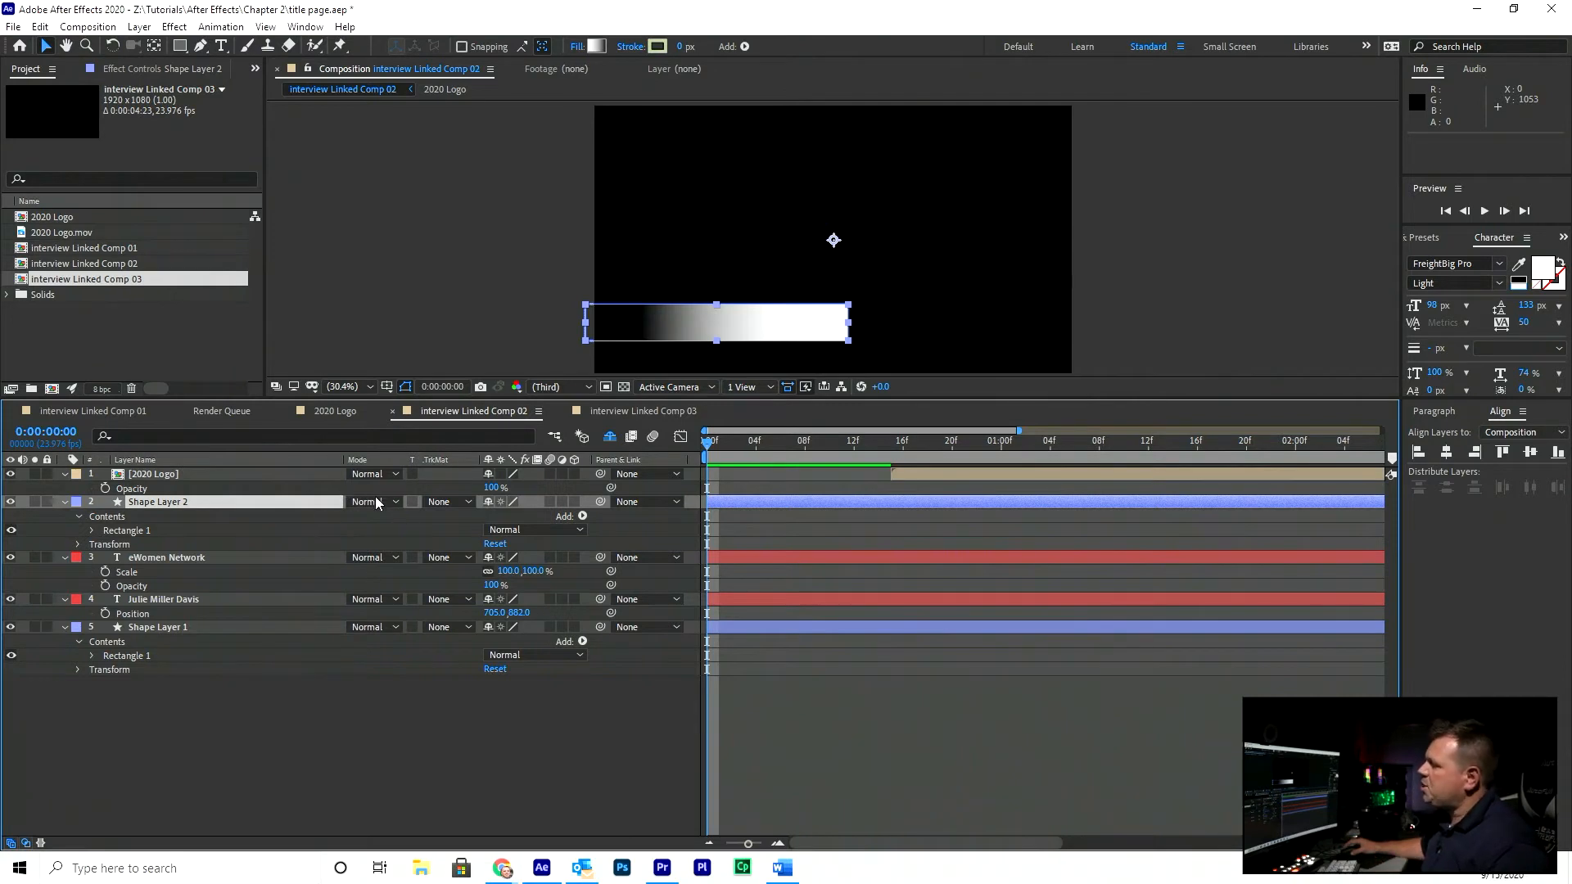
Collapse the timeline's Transfer Controls columns and expand them again
{"action": "left_click", "coordinate": [26, 843]}
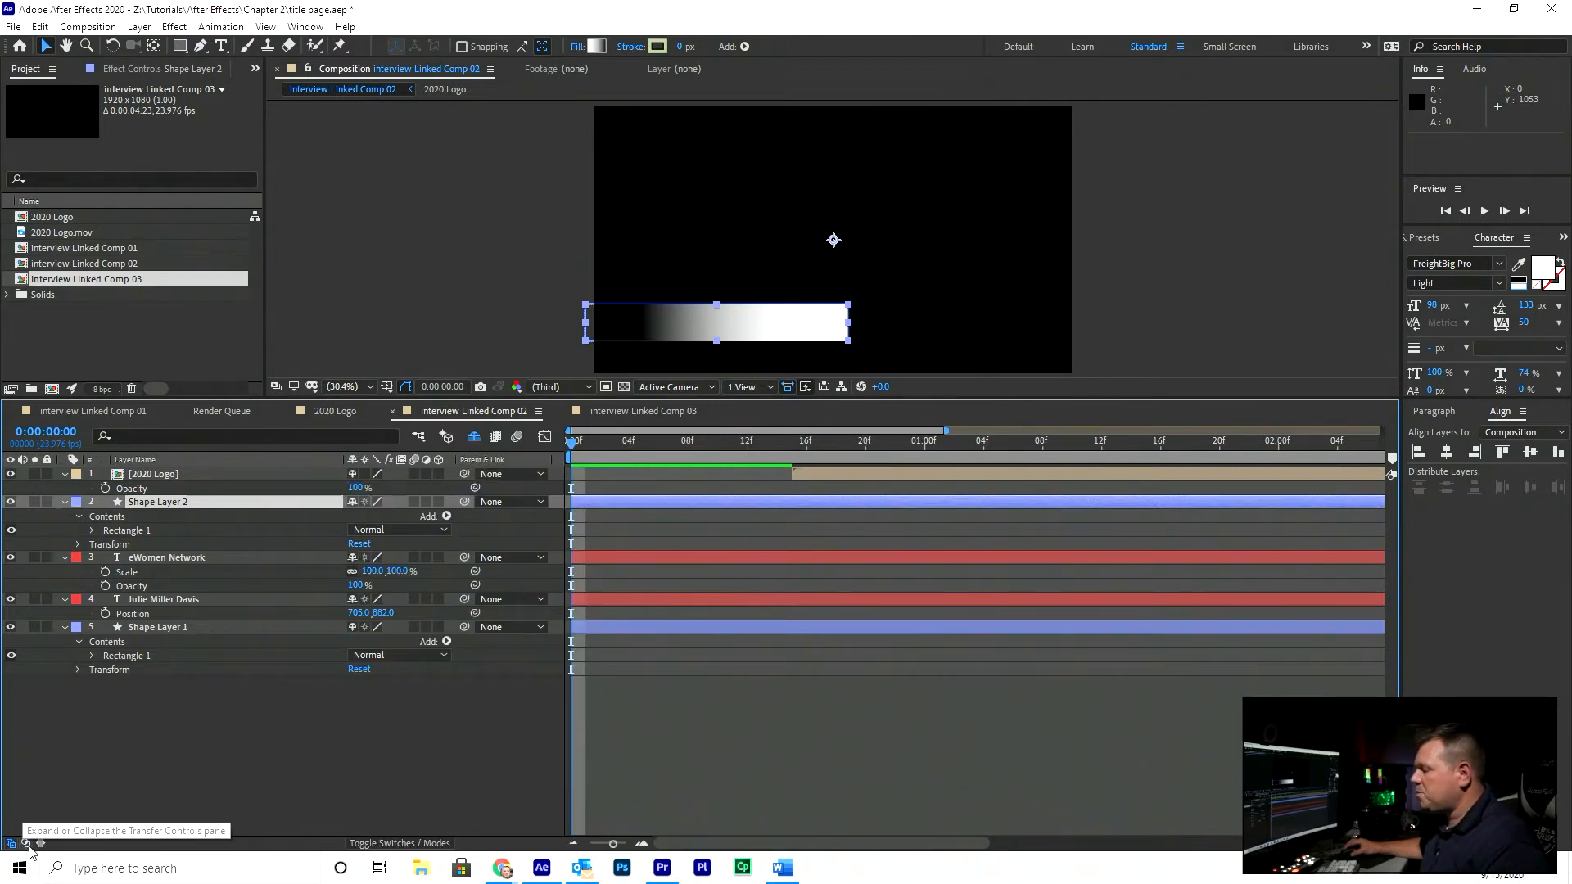
{"action": "left_click", "coordinate": [29, 856]}
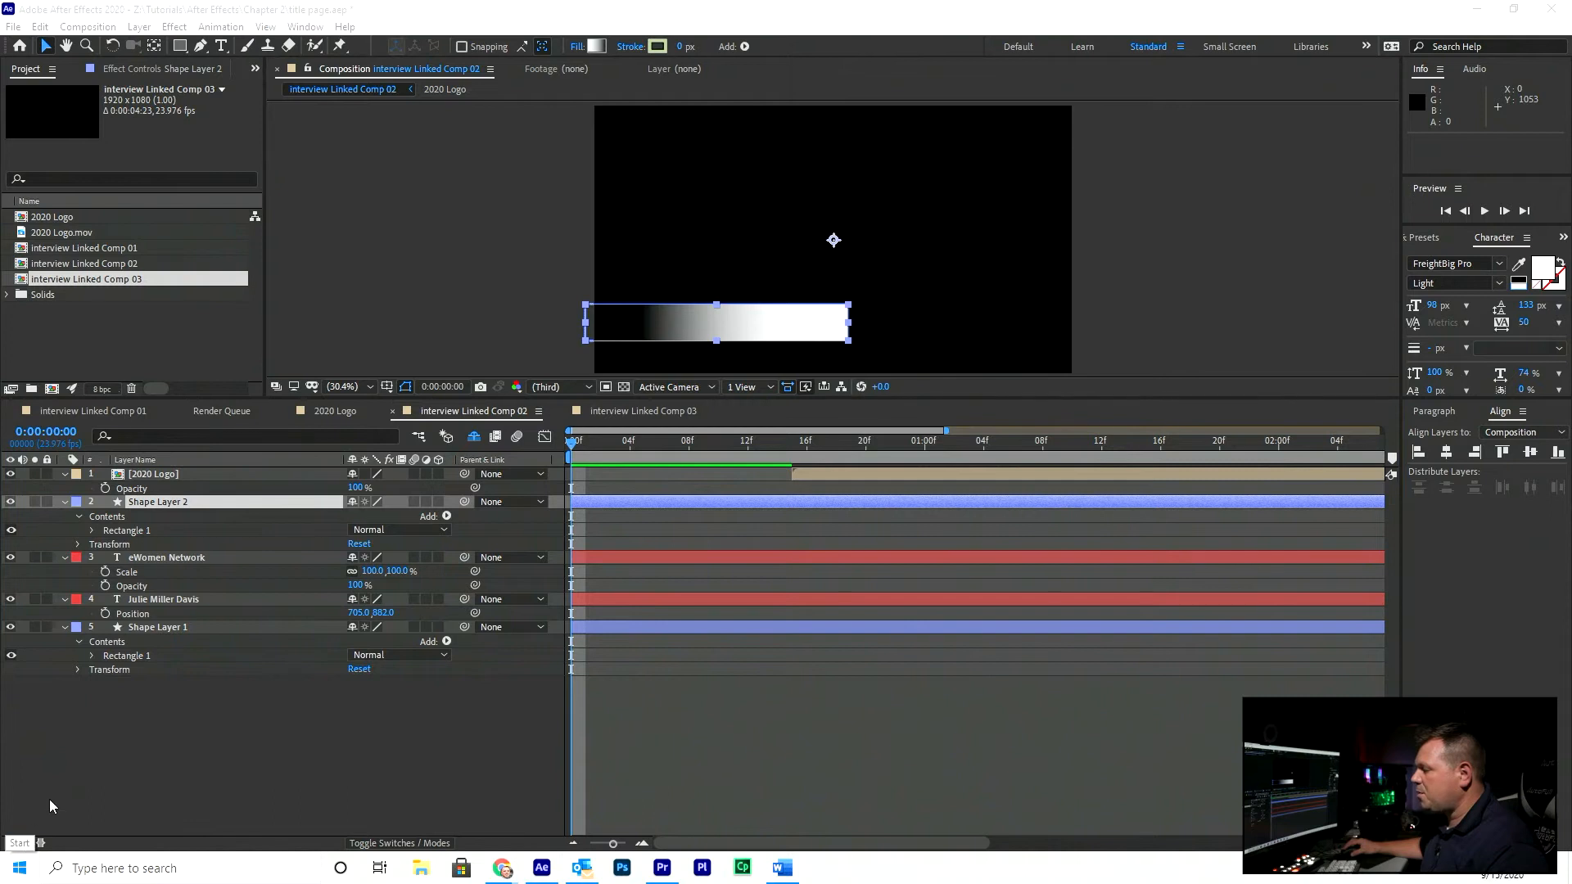
{"action": "left_click", "coordinate": [30, 845]}
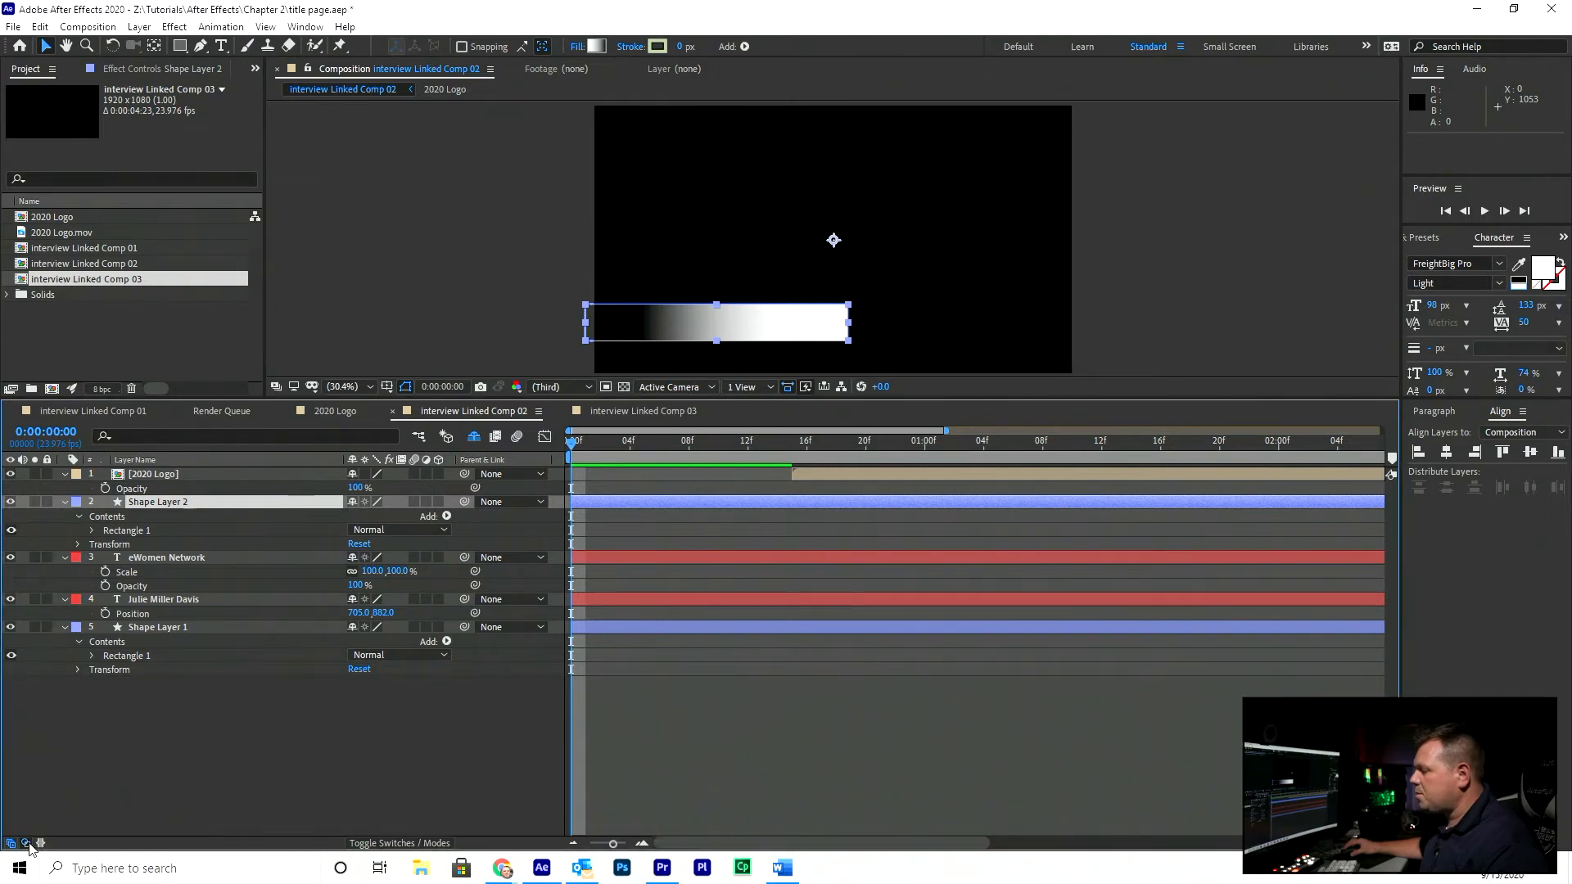
{"action": "left_click", "coordinate": [26, 843]}
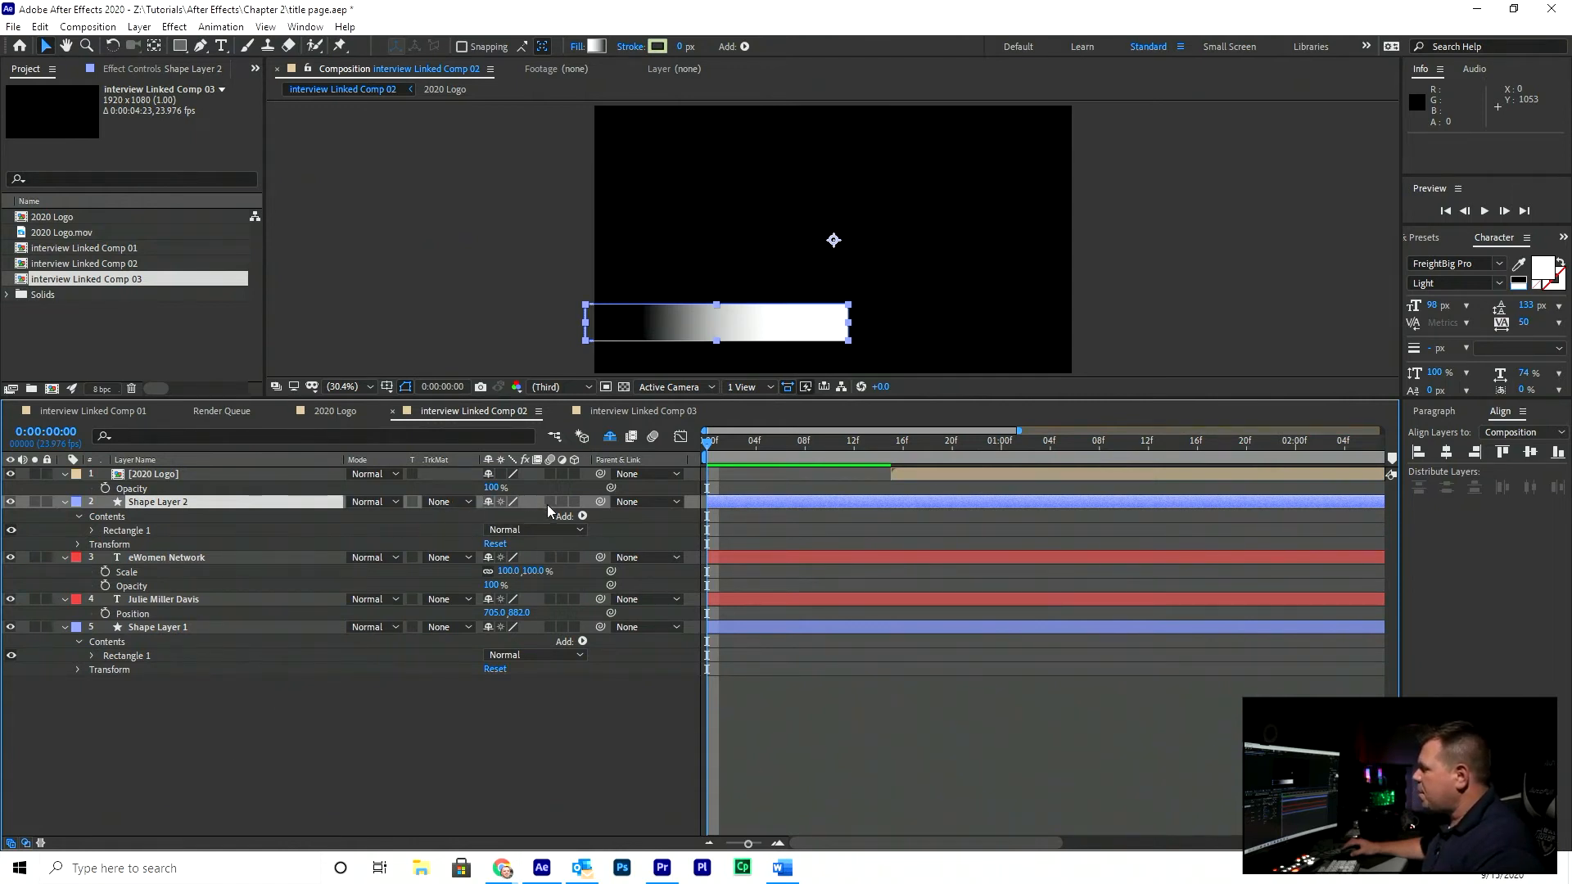
Set the blending mode of Shape Layer 2 to Silhouette Luma
{"action": "left_click", "coordinate": [369, 504]}
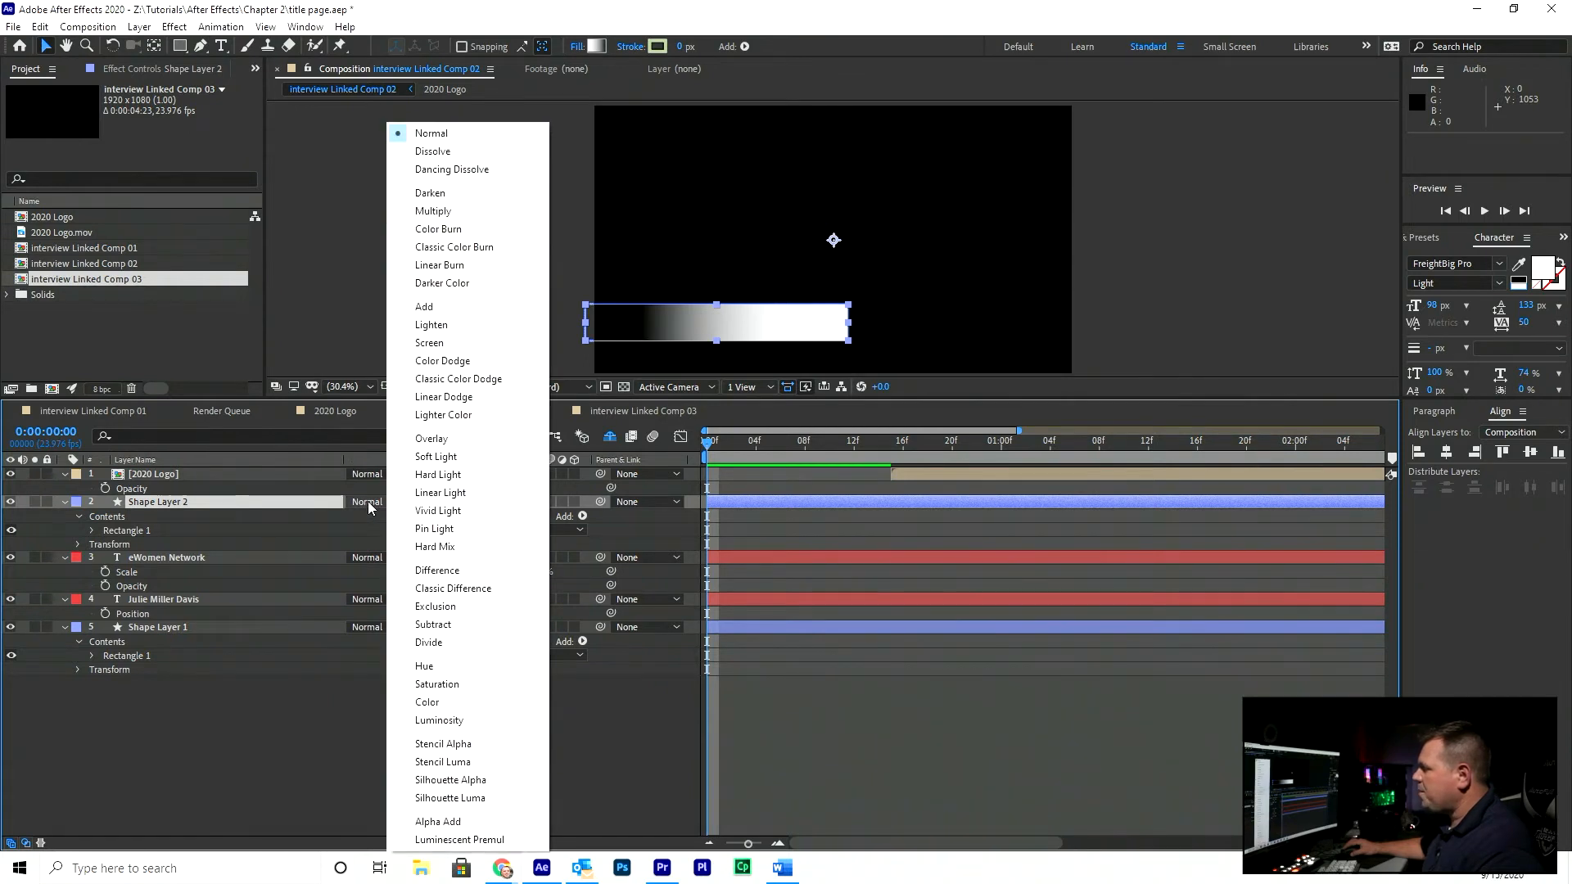
{"action": "left_click", "coordinate": [455, 800]}
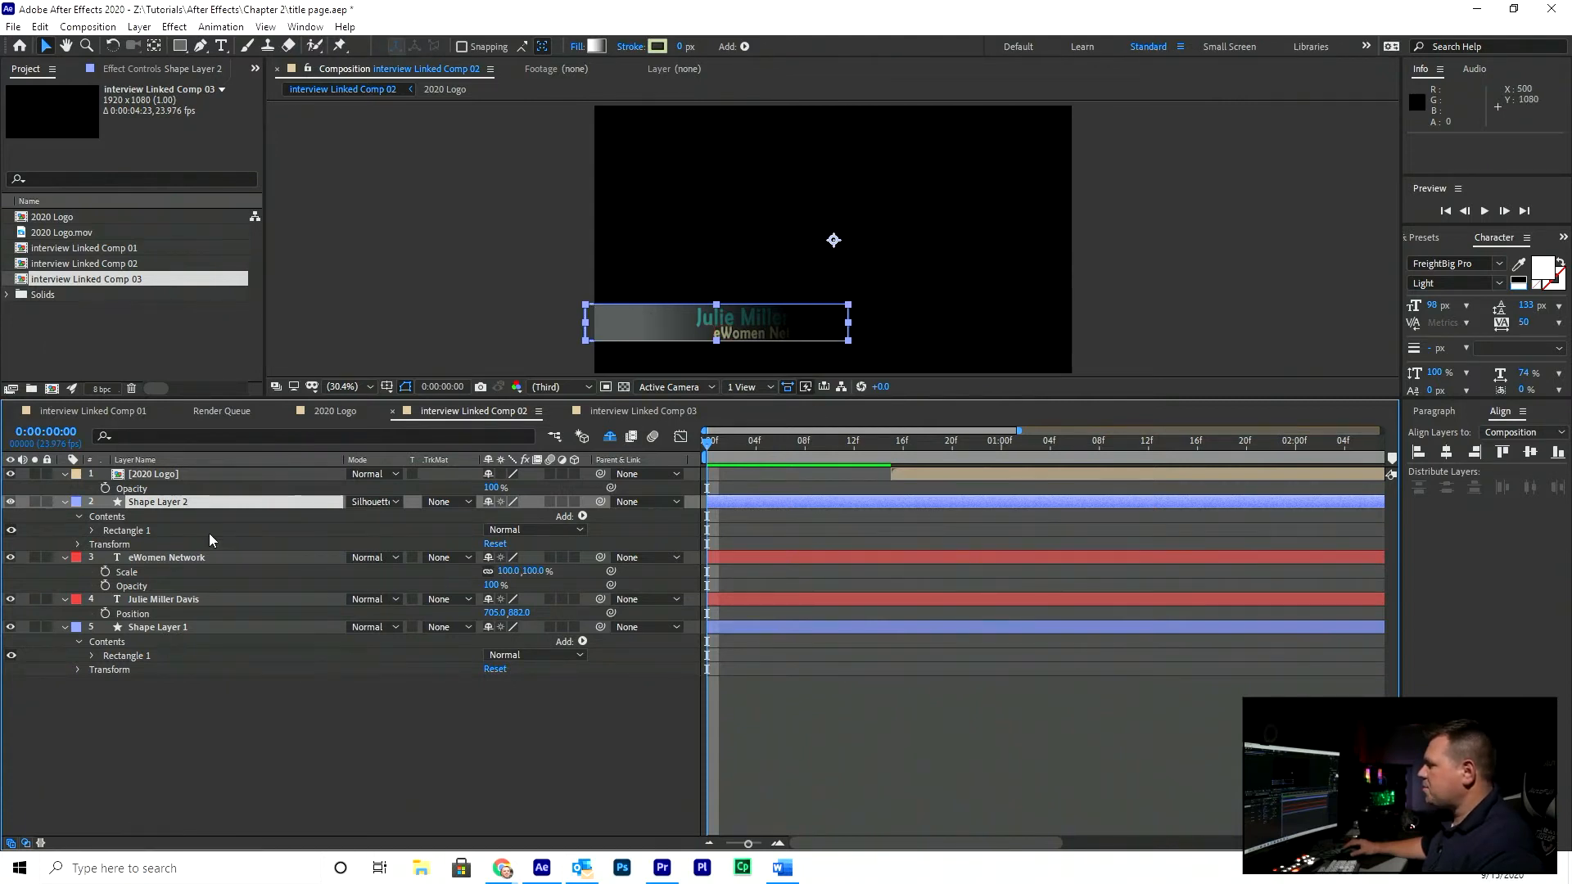
Reverse the gradient direction of Shape Layer 2's rectangle so the lower third fades out at its left end and stays opaque behind the text
{"action": "left_click", "coordinate": [211, 497]}
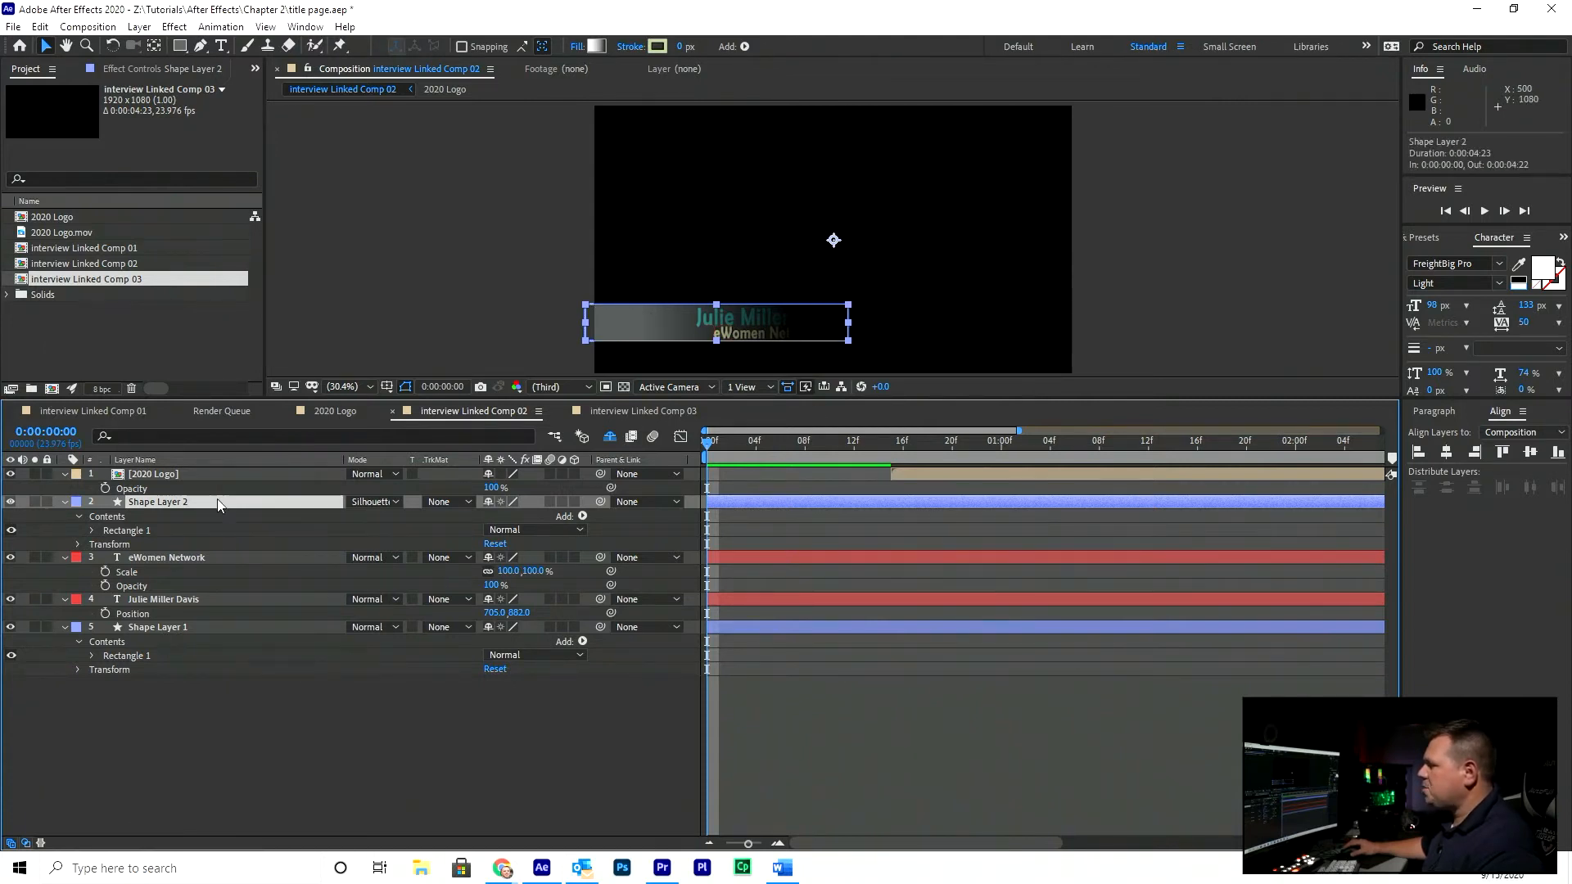
{"action": "left_click", "coordinate": [150, 529]}
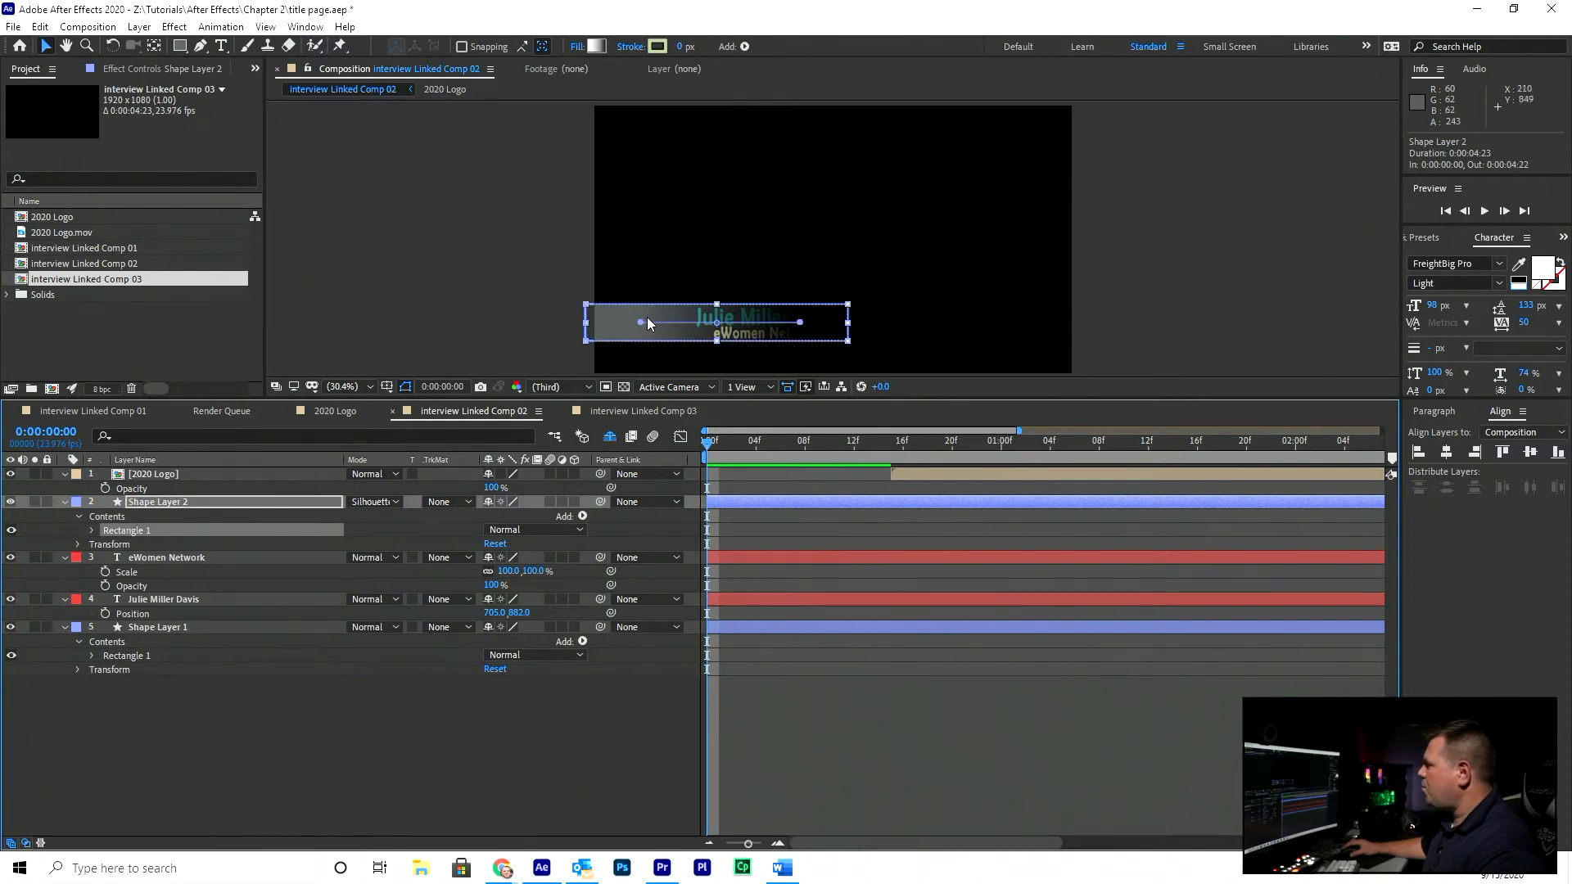
{"action": "left_click_drag", "start_coordinate": [637, 326], "coordinate": [638, 327]}
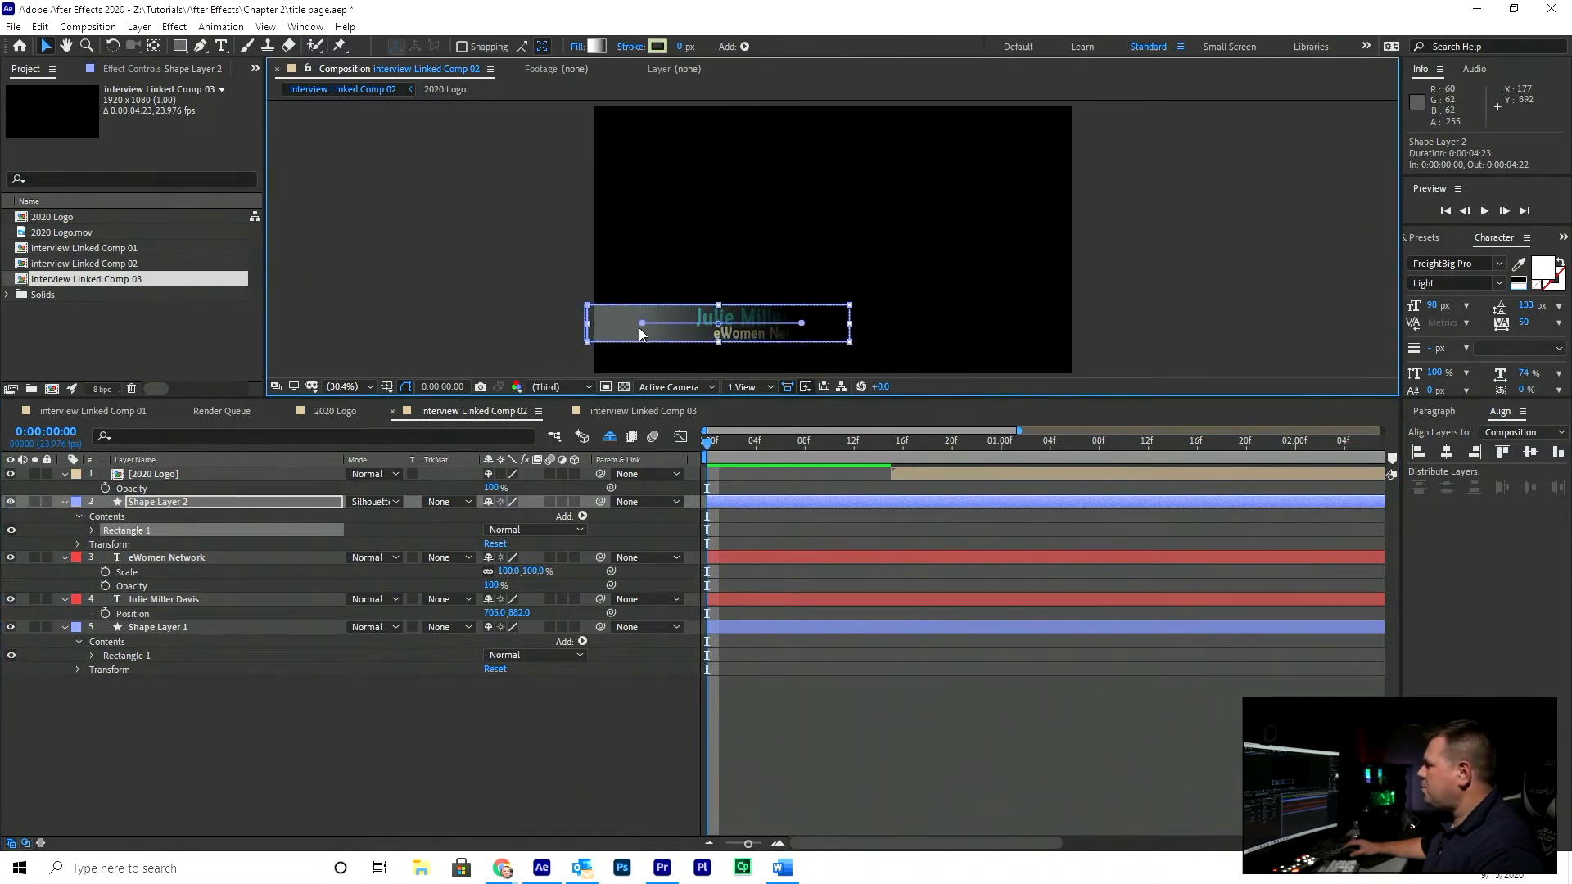
{"action": "key", "text": "ctrl+z"}
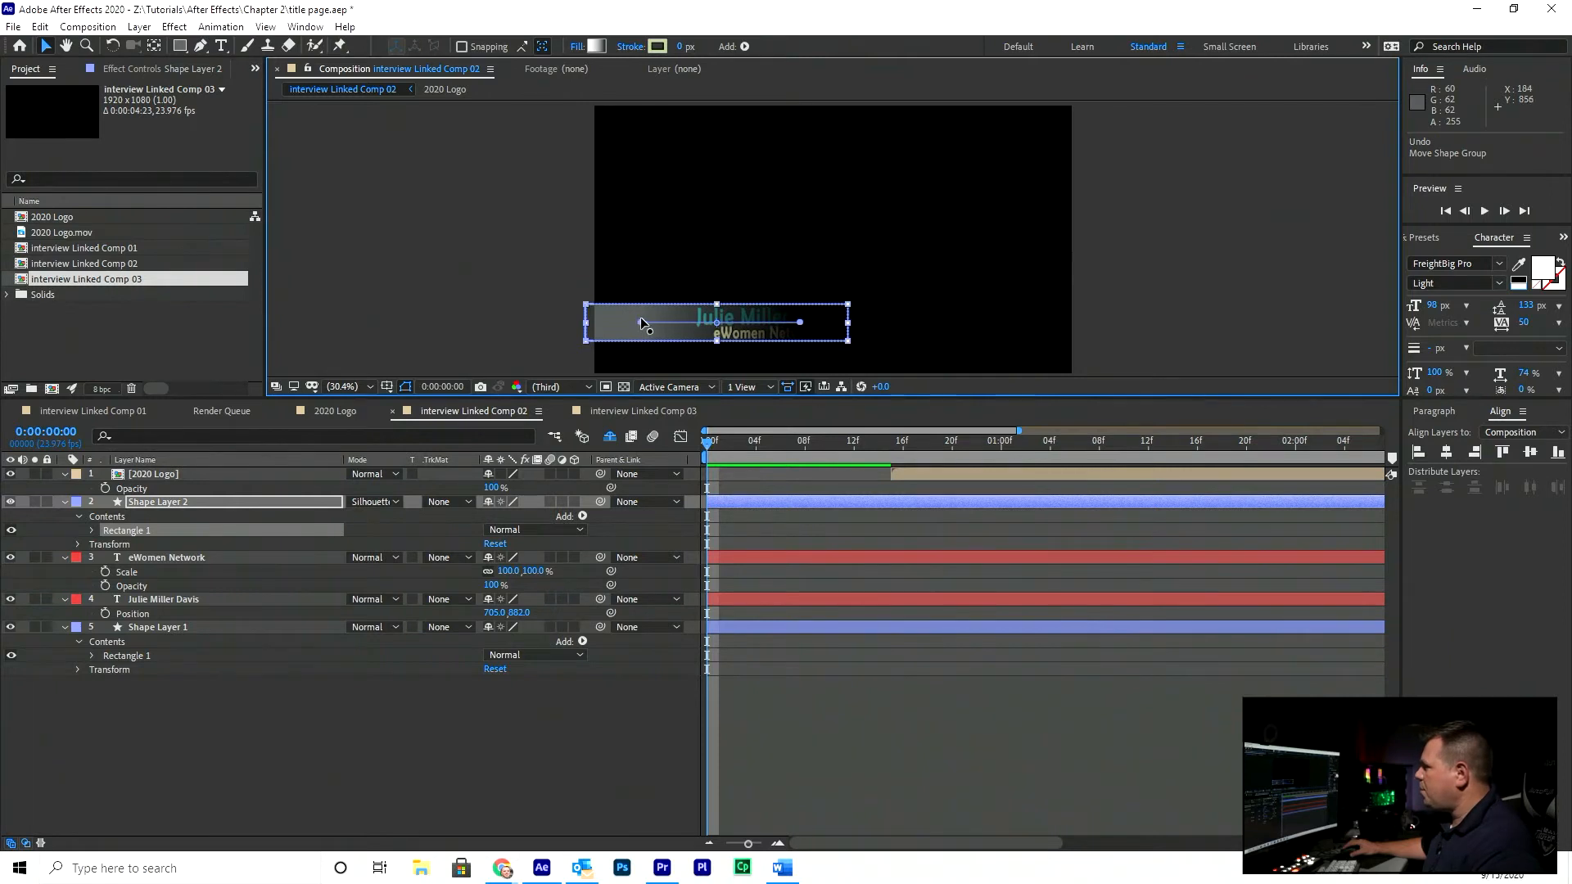
{"action": "mouse_move", "coordinate": [642, 325]}
{"action": "left_mouse_down"}
{"action": "mouse_move", "coordinate": [797, 323]}
{"action": "mouse_move", "coordinate": [641, 338]}
{"action": "left_mouse_up"}
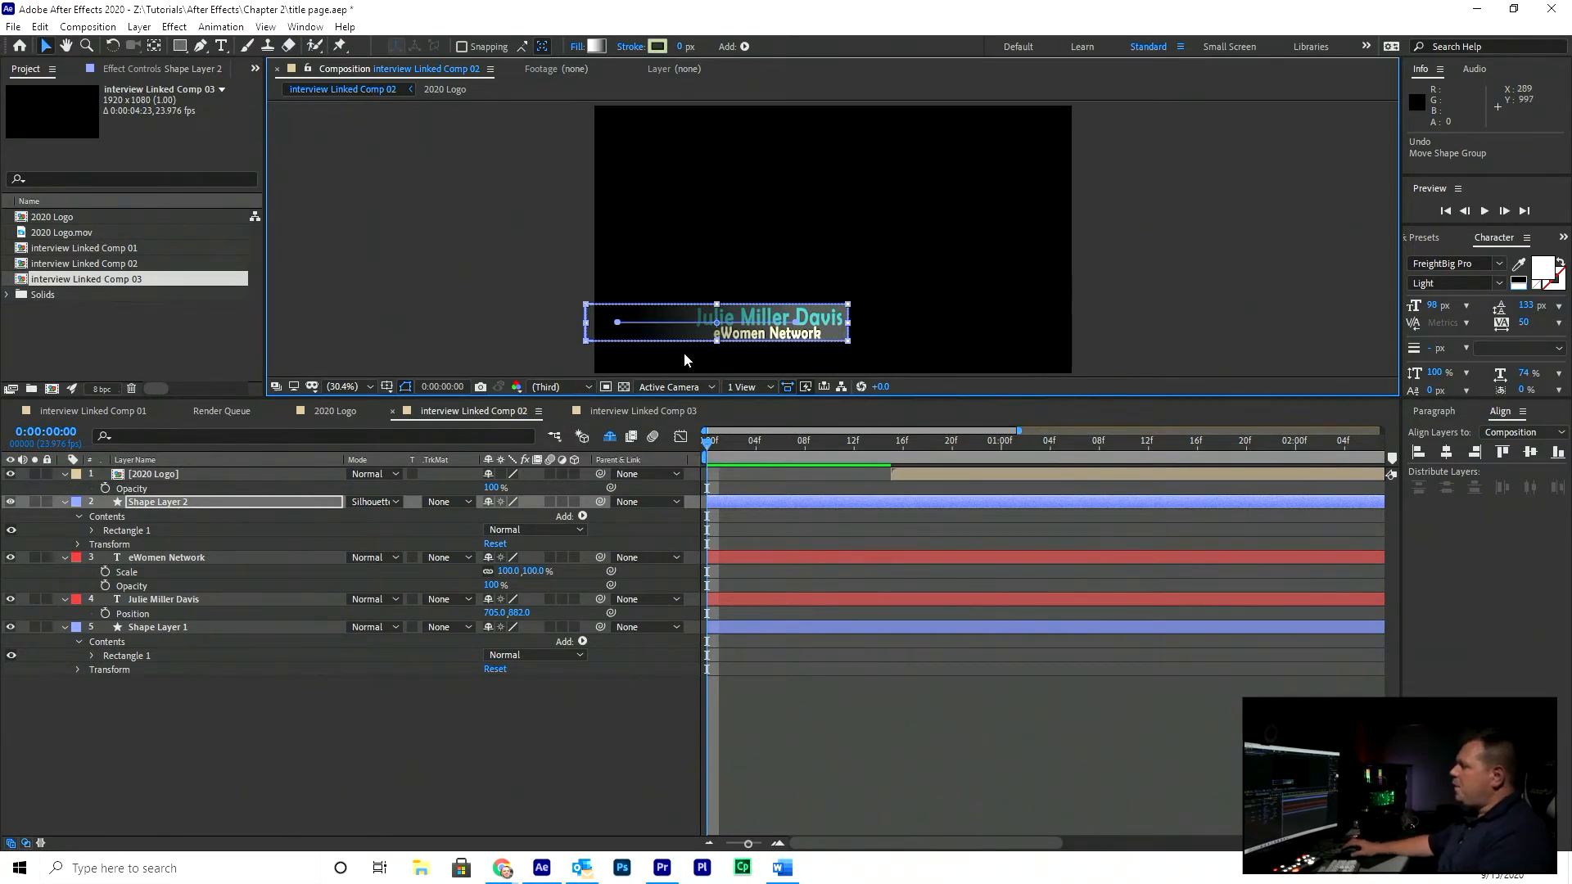
{"action": "left_click_drag", "start_coordinate": [790, 319], "coordinate": [795, 326]}
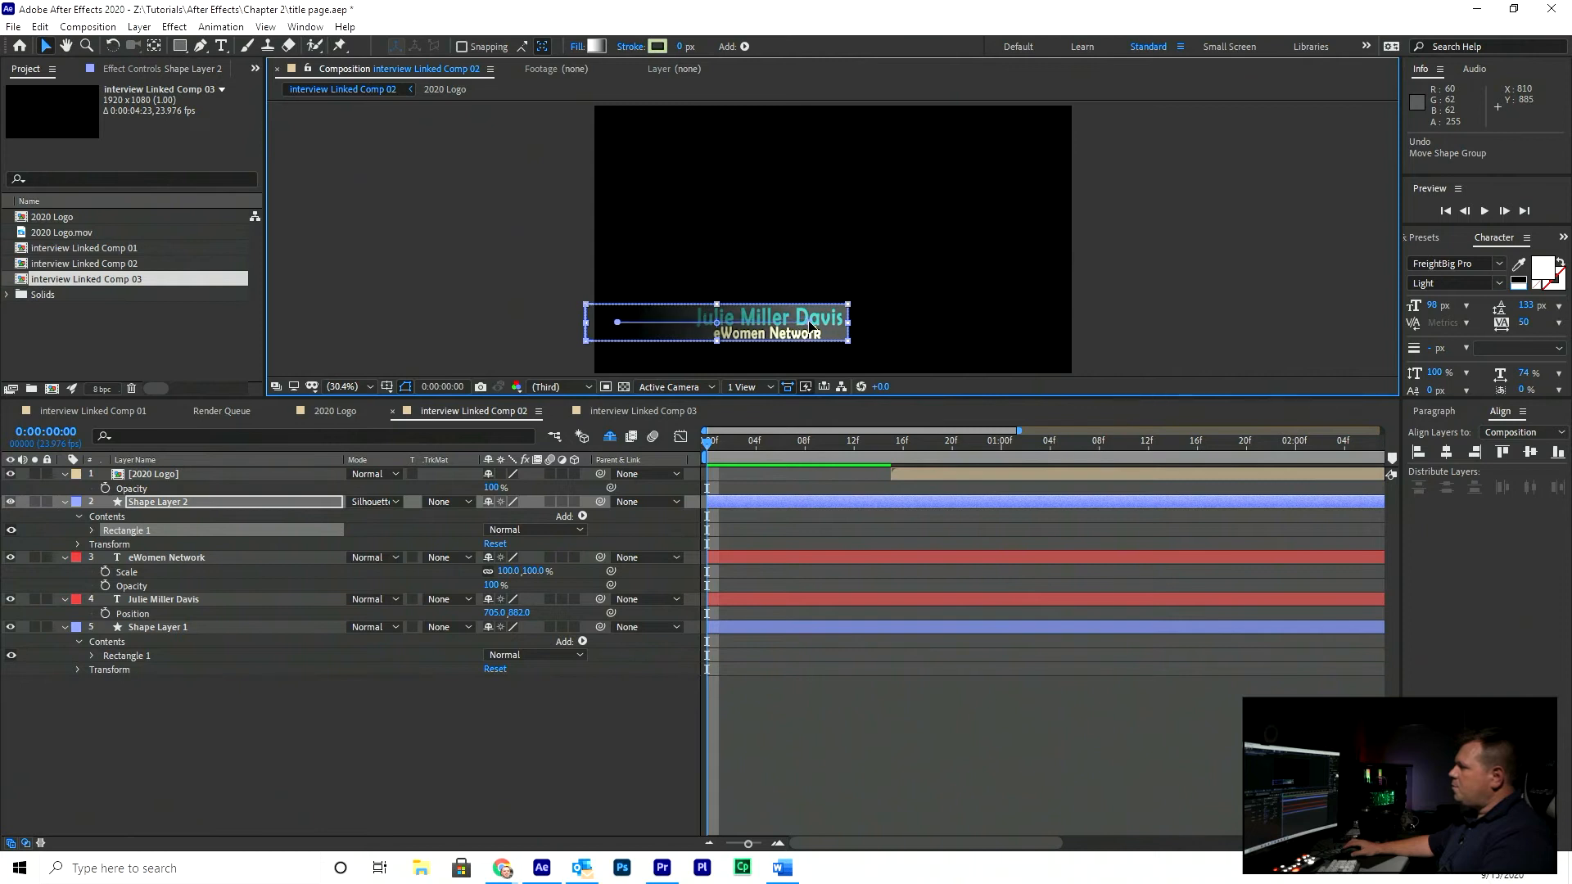
{"action": "key", "text": "ctrl+z"}
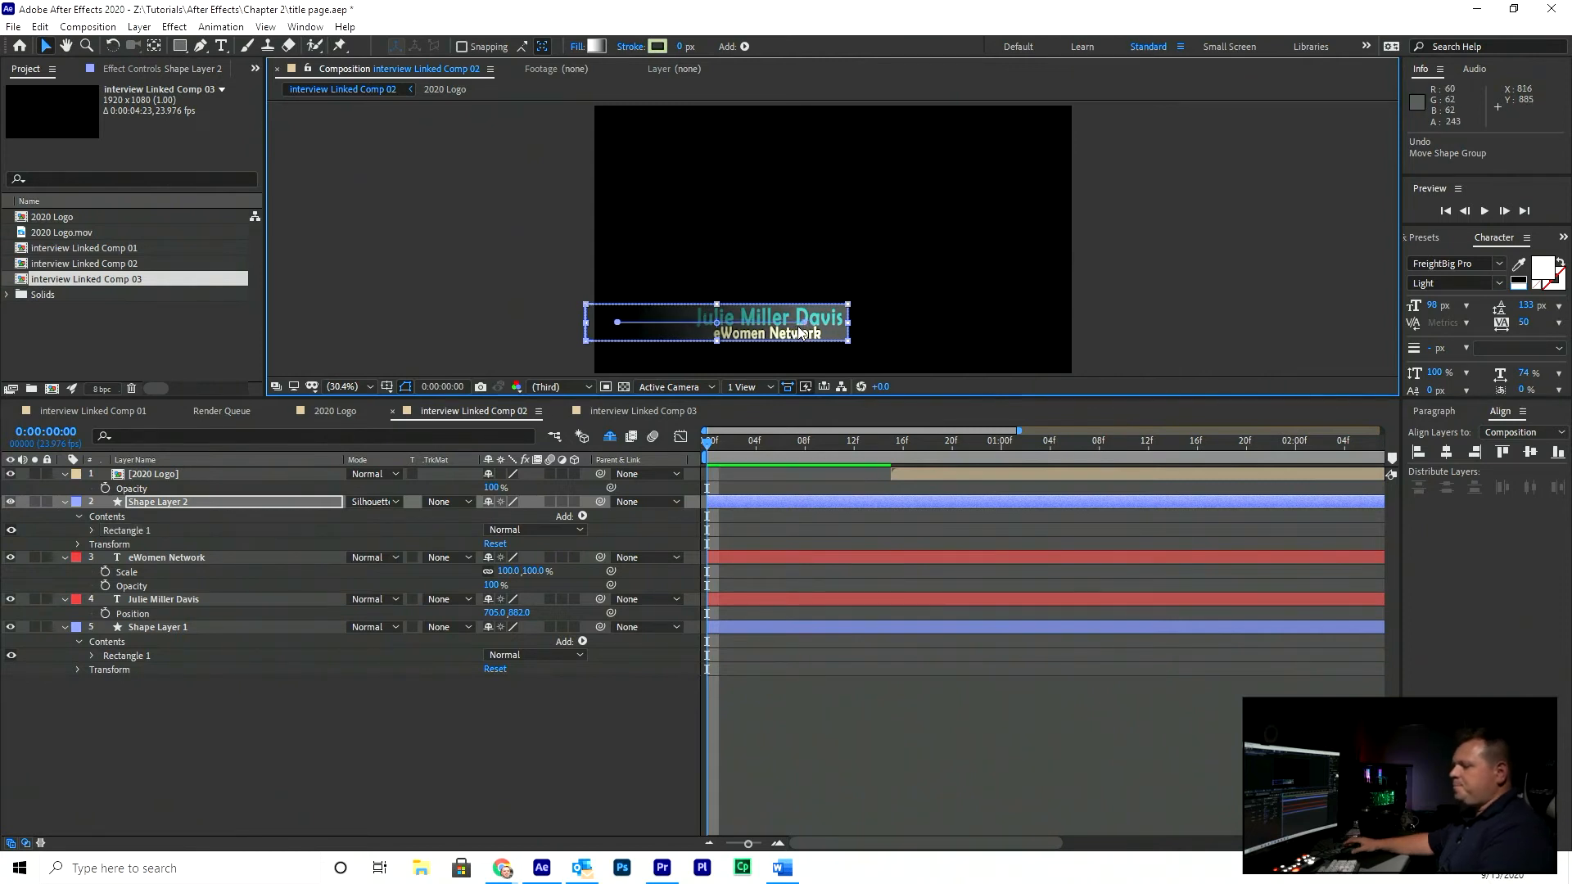
{"action": "left_click", "coordinate": [288, 763]}
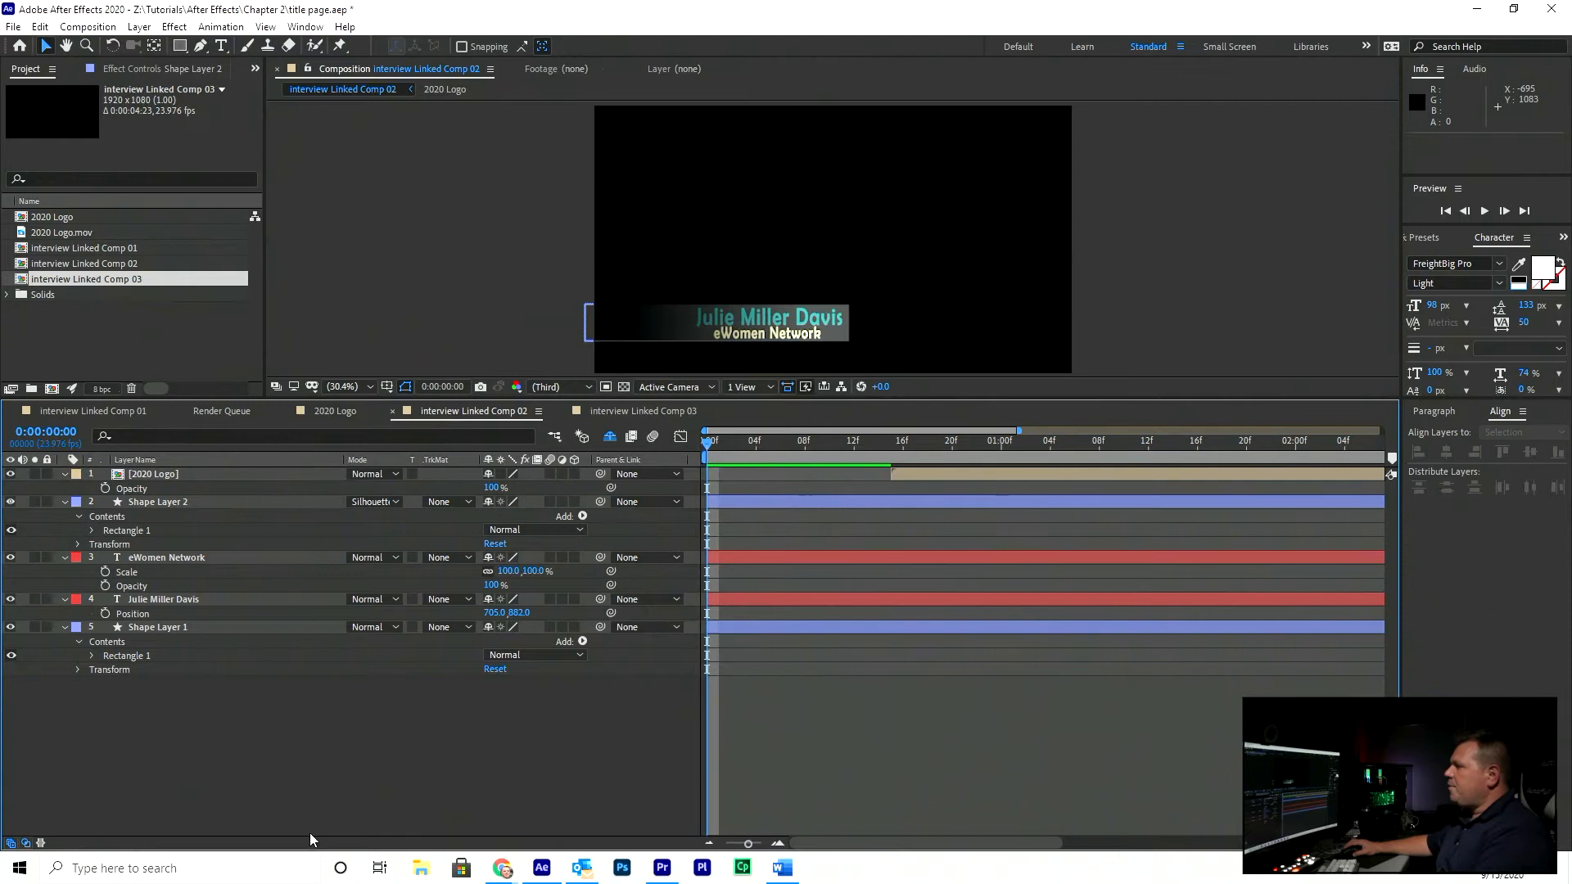
Nudge Shape Layer 2 upward to a Position of about 960, 527.4 so it covers the gray bar's upper edge
{"action": "left_click", "coordinate": [655, 331]}
{"action": "left_click_drag", "start_coordinate": [716, 344], "coordinate": [727, 341]}
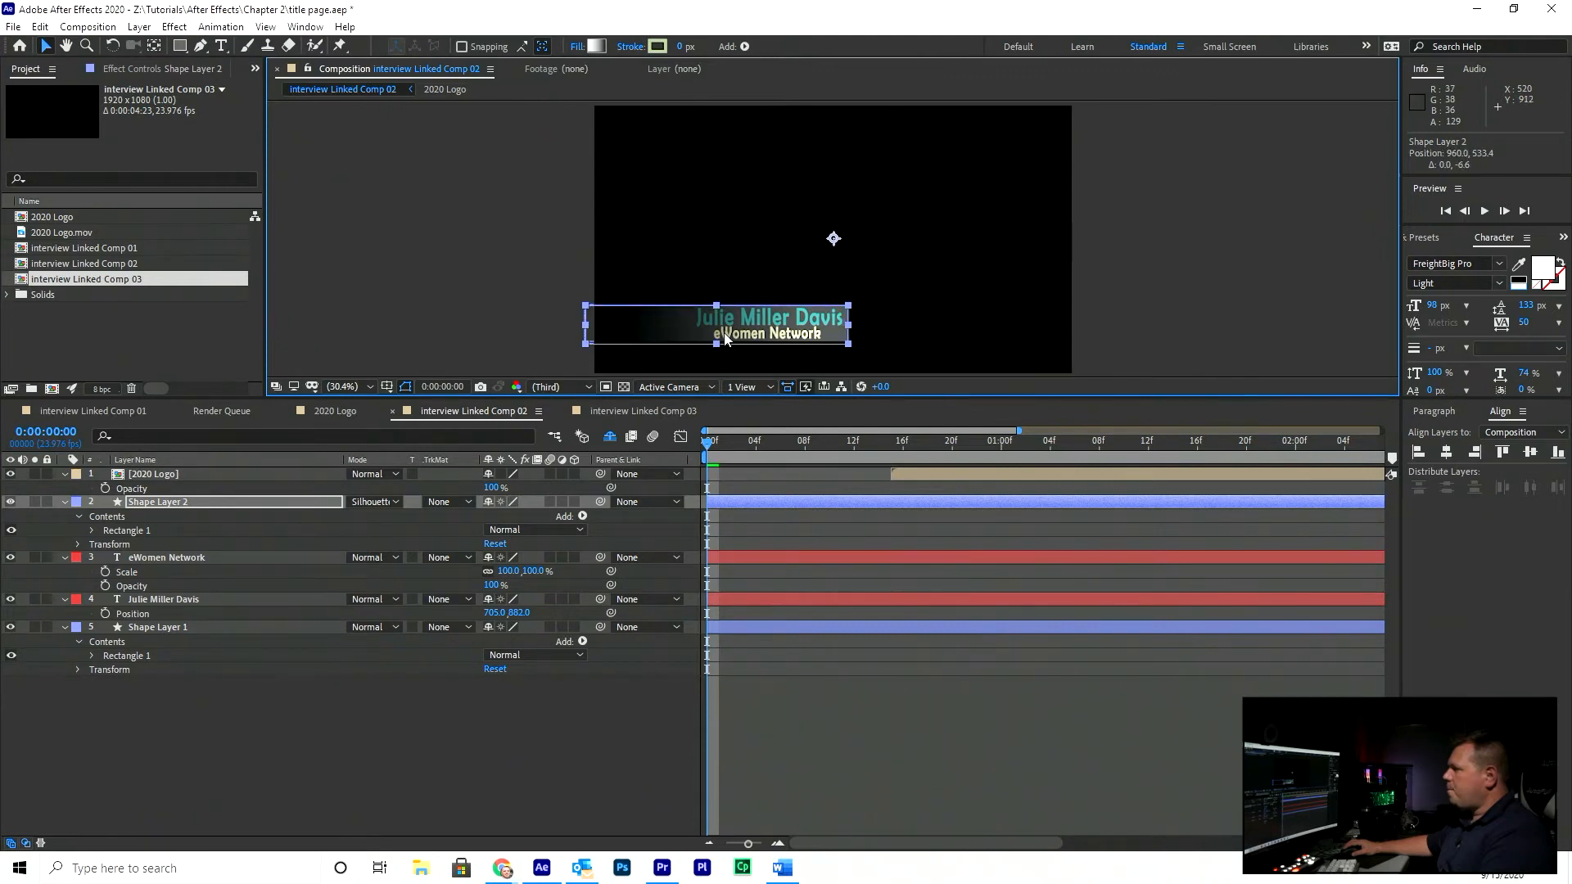
{"action": "key", "text": "Up"}
{"action": "key", "text": "Up"}
{"action": "key", "text": "Up"}
{"action": "key", "text": "Up"}
{"action": "key", "text": "Up"}
{"action": "key", "text": "Up"}
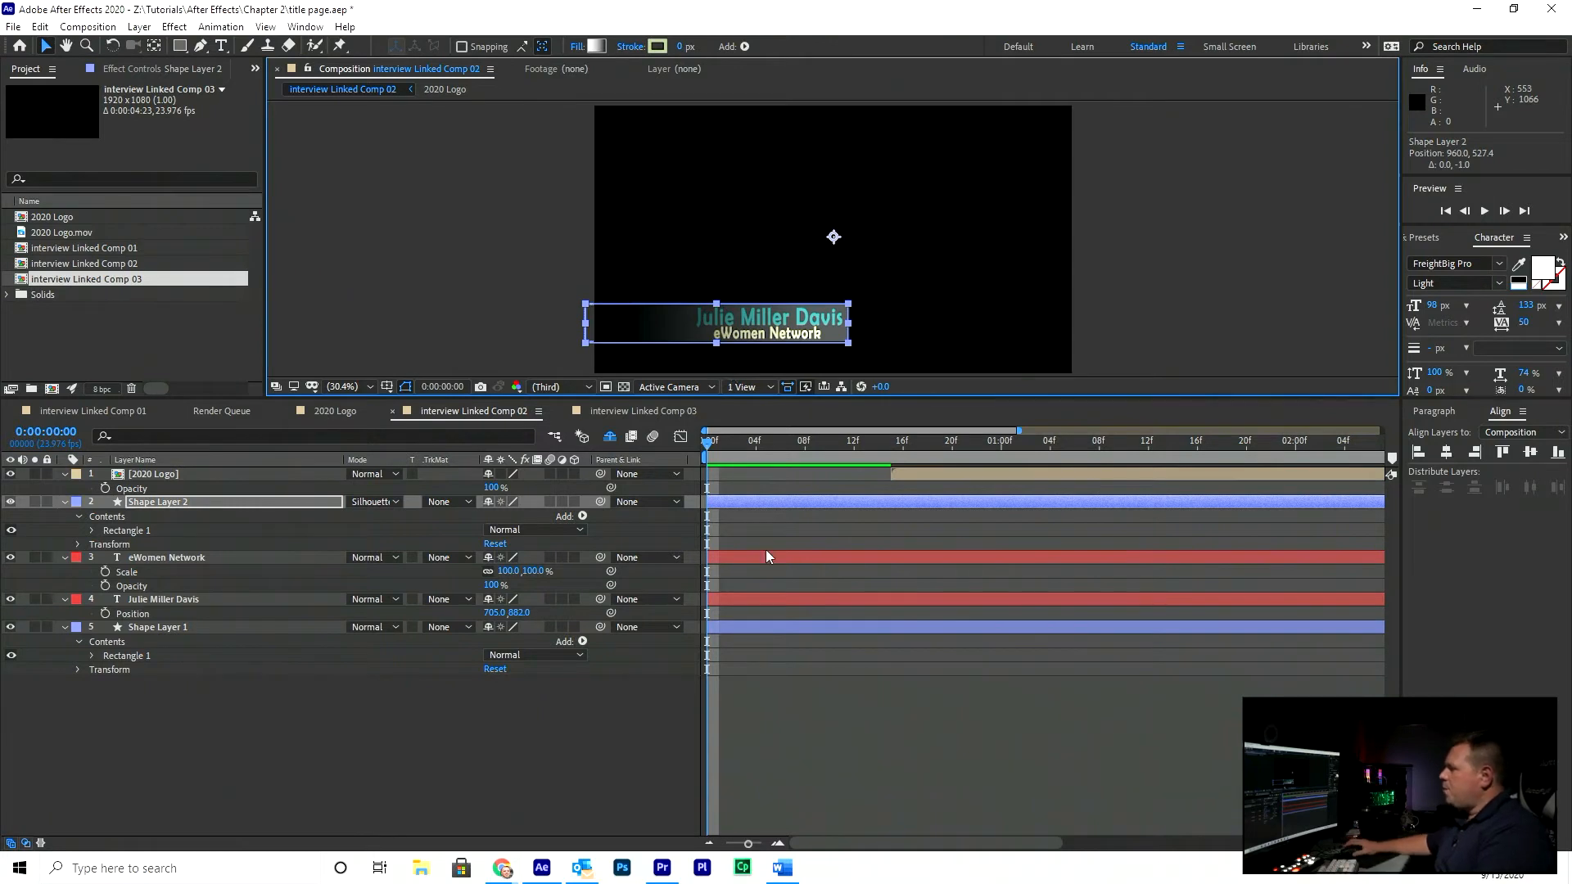
{"action": "left_click", "coordinate": [489, 819]}
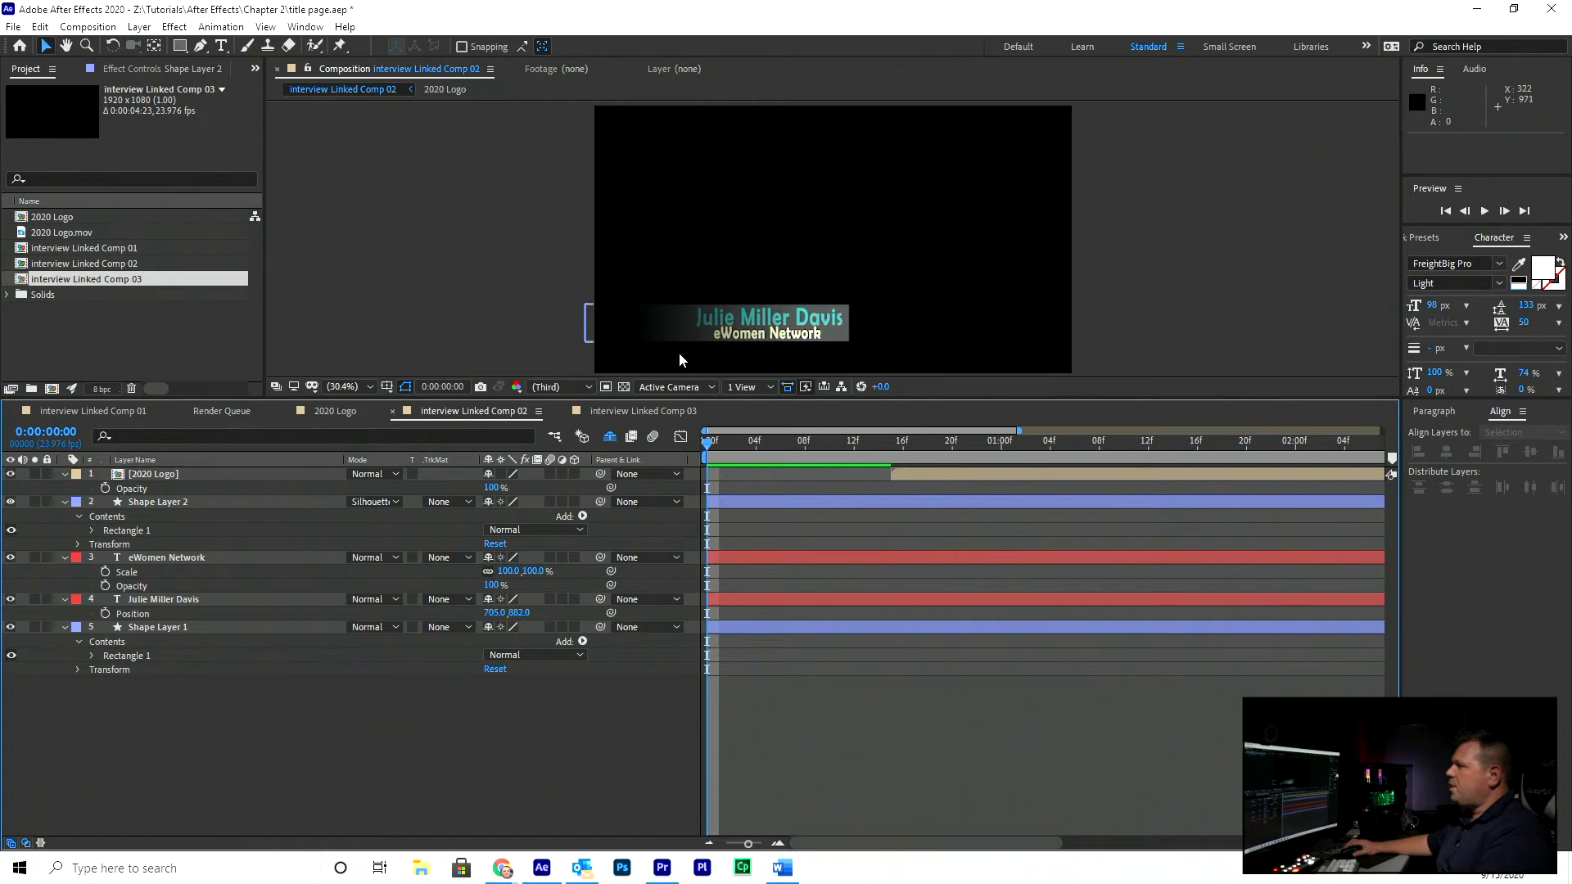
Shorten the gradient of Shape Layer 2's rectangle against the transparency grid so the fade ends before the name text, and hide the grid
{"action": "left_click", "coordinate": [623, 386]}
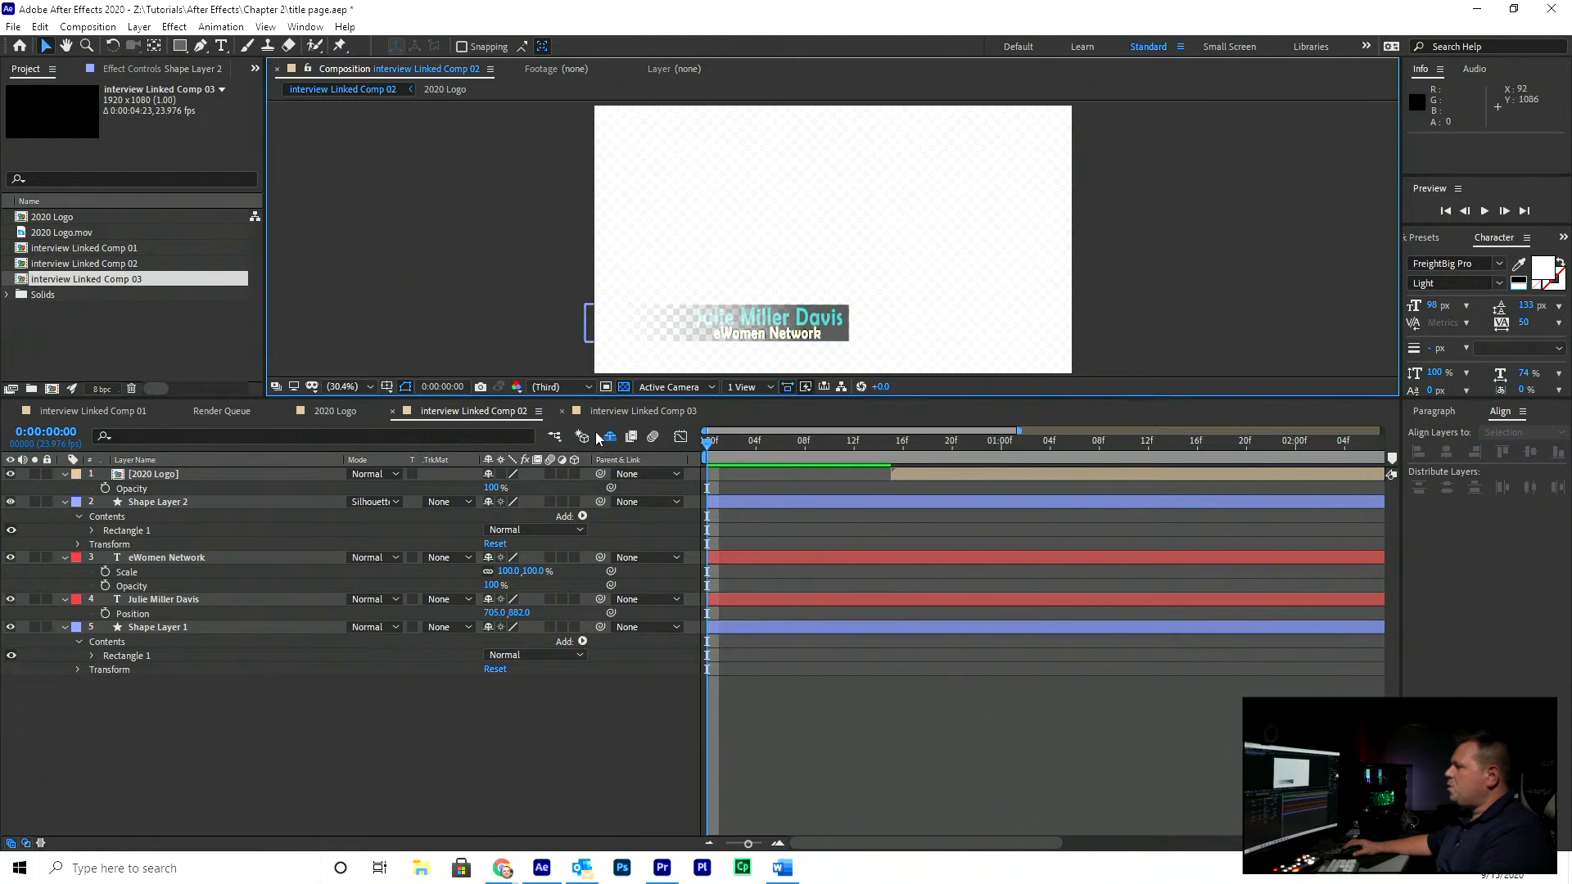
{"action": "left_click", "coordinate": [176, 501]}
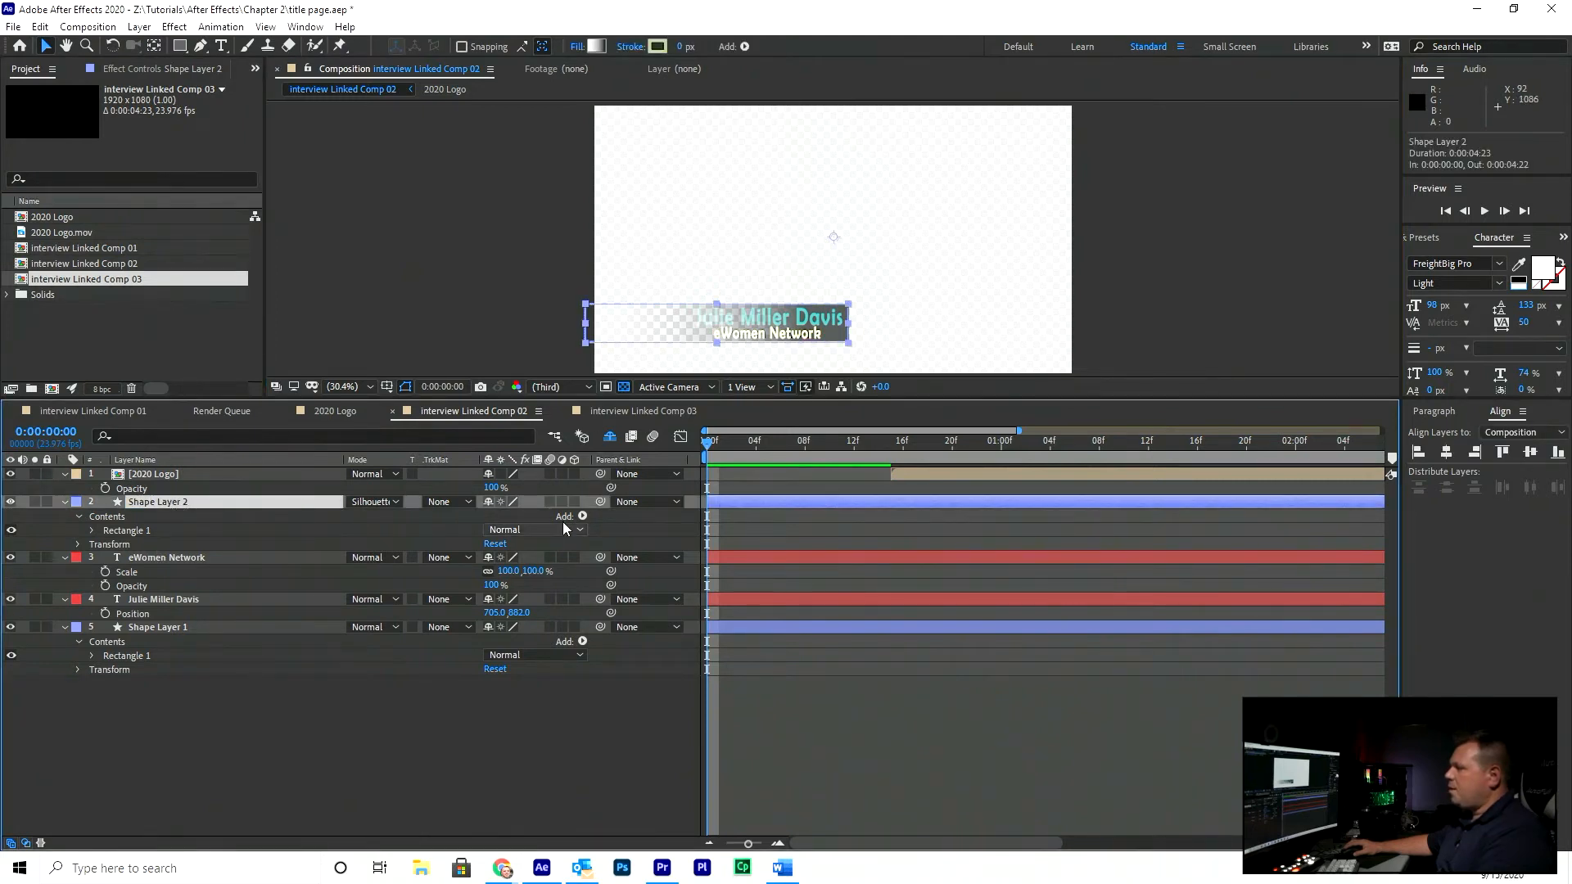
{"action": "left_click", "coordinate": [154, 530]}
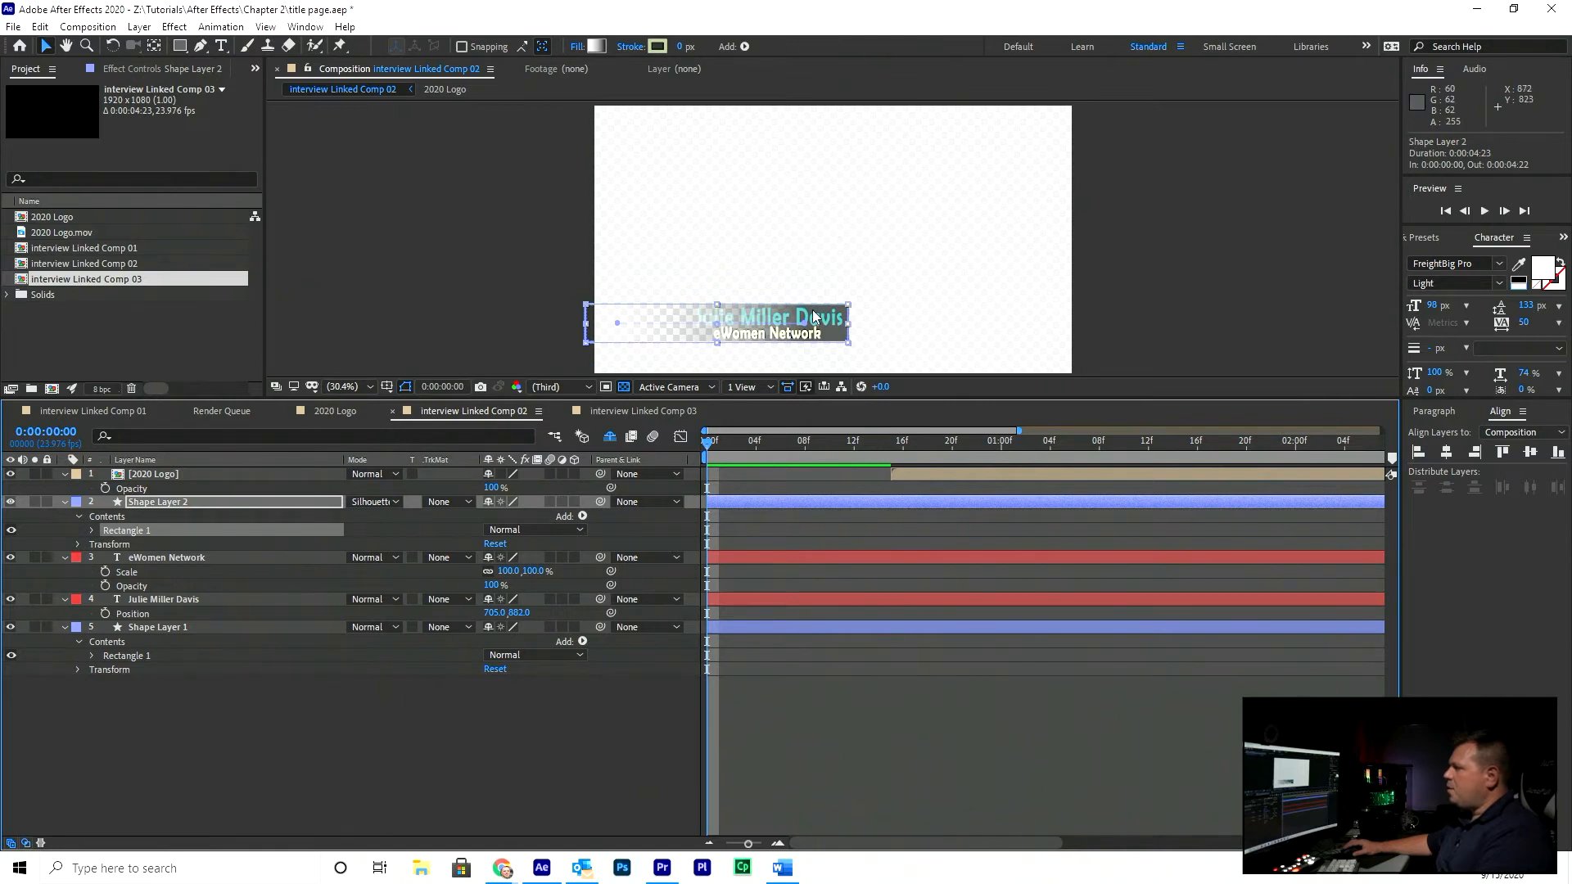
{"action": "left_click_drag", "start_coordinate": [804, 324], "coordinate": [733, 335]}
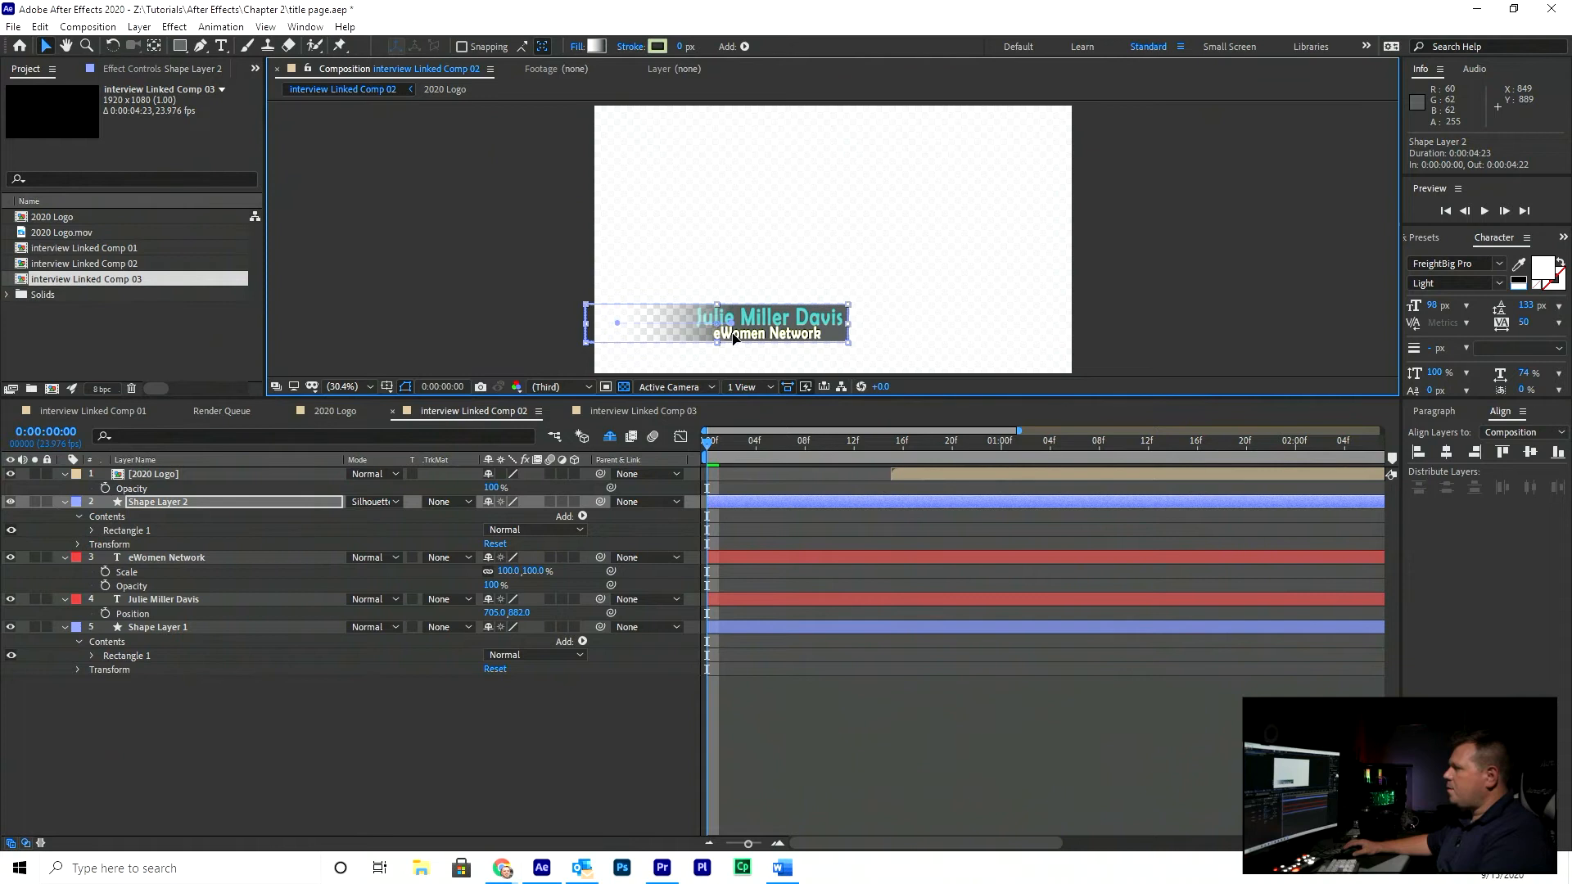
{"action": "left_click", "coordinate": [516, 302]}
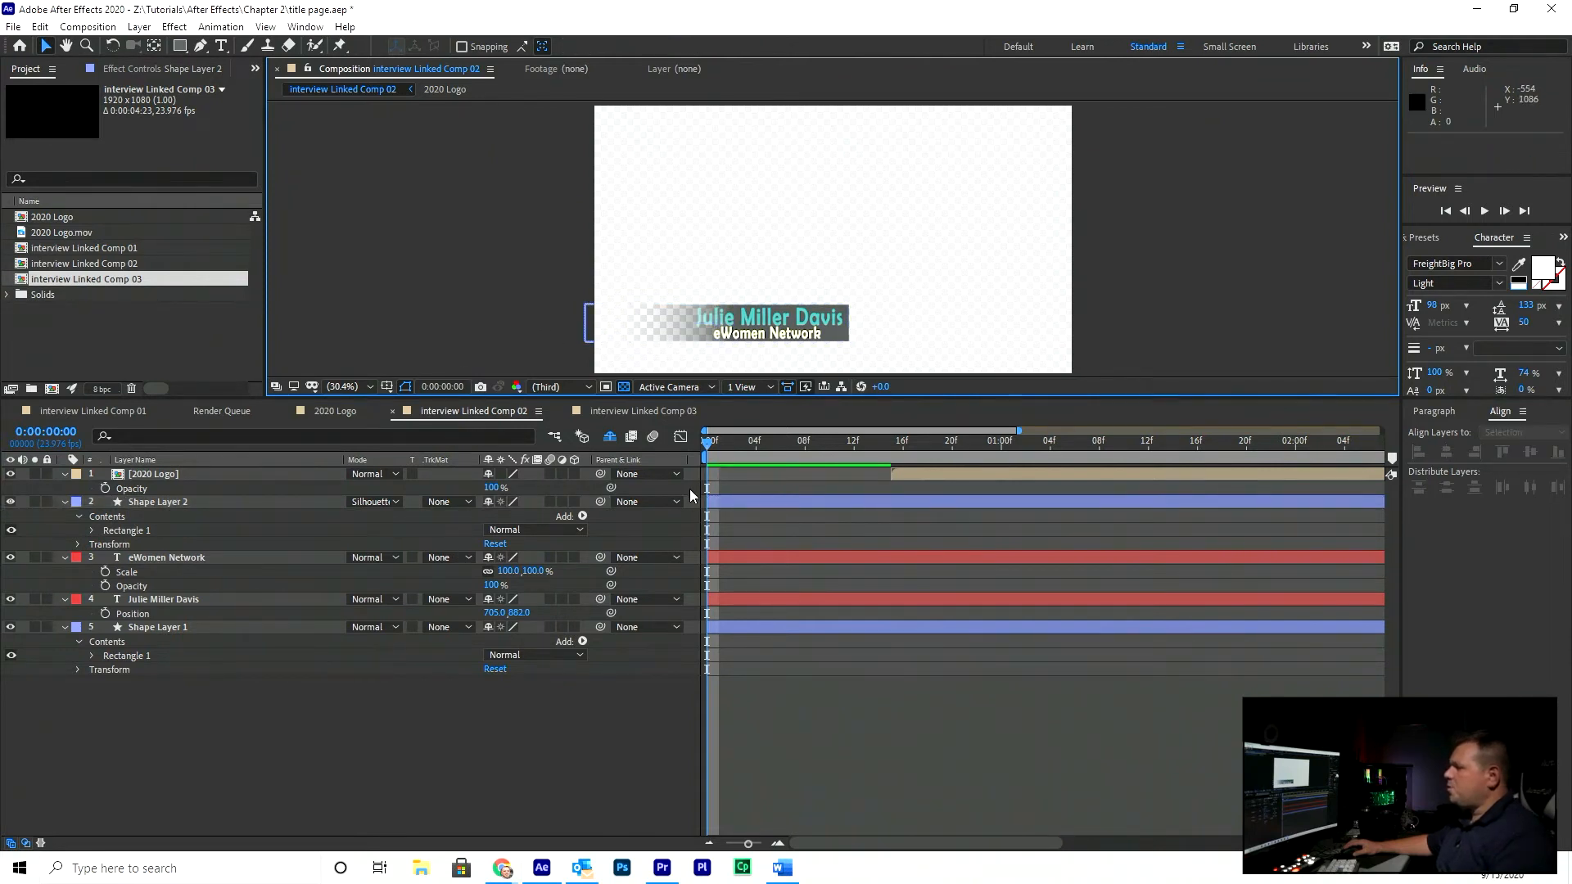
{"action": "left_click", "coordinate": [530, 598]}
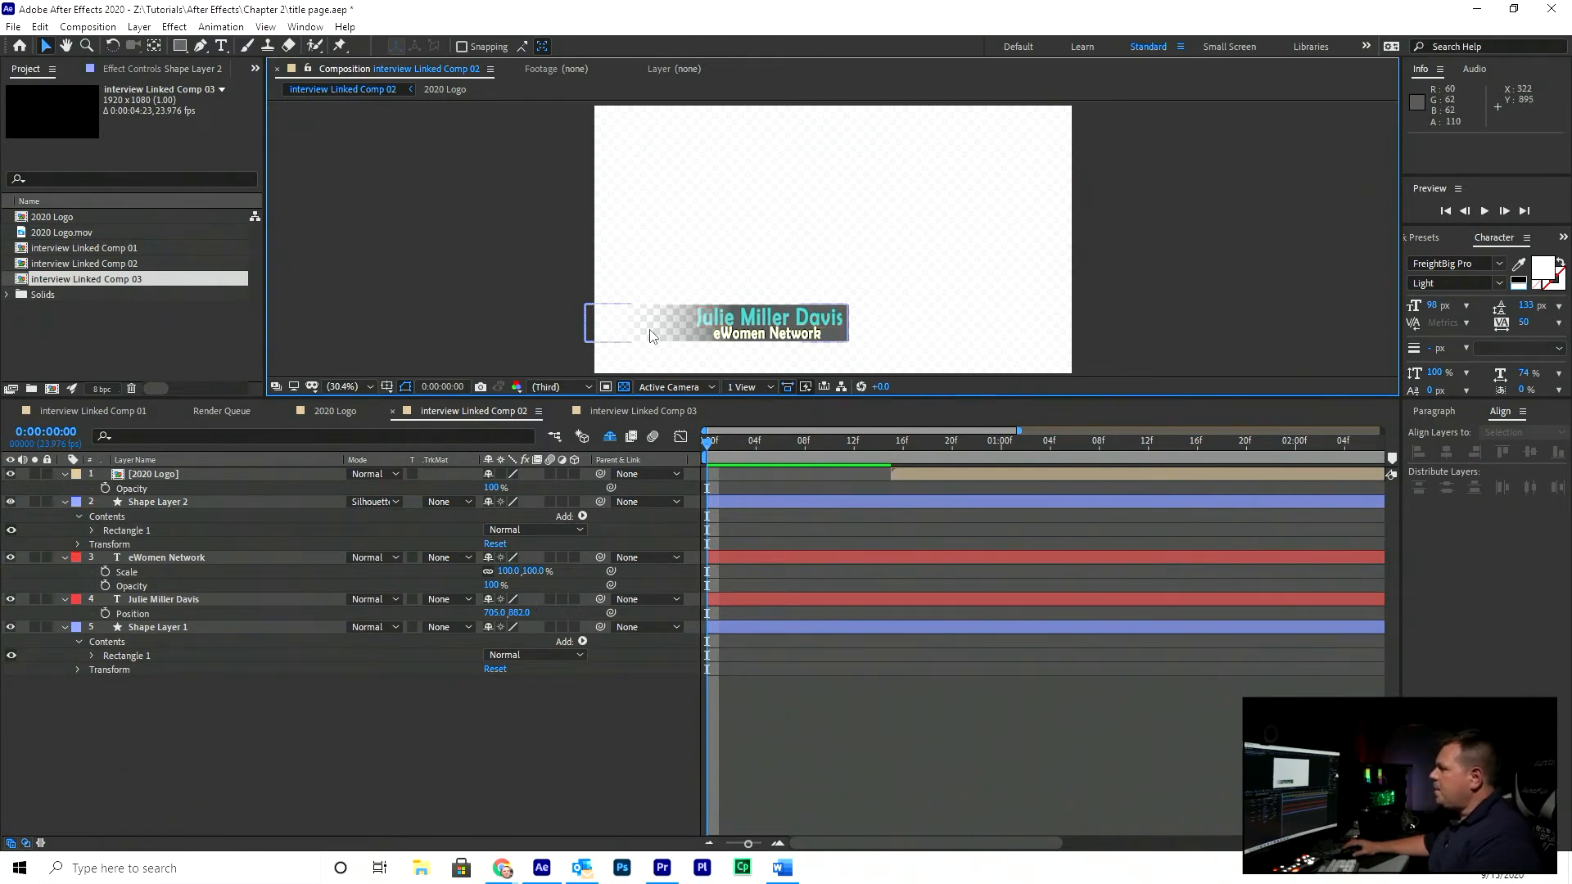
{"action": "left_click", "coordinate": [625, 386]}
{"action": "left_click", "coordinate": [249, 720]}
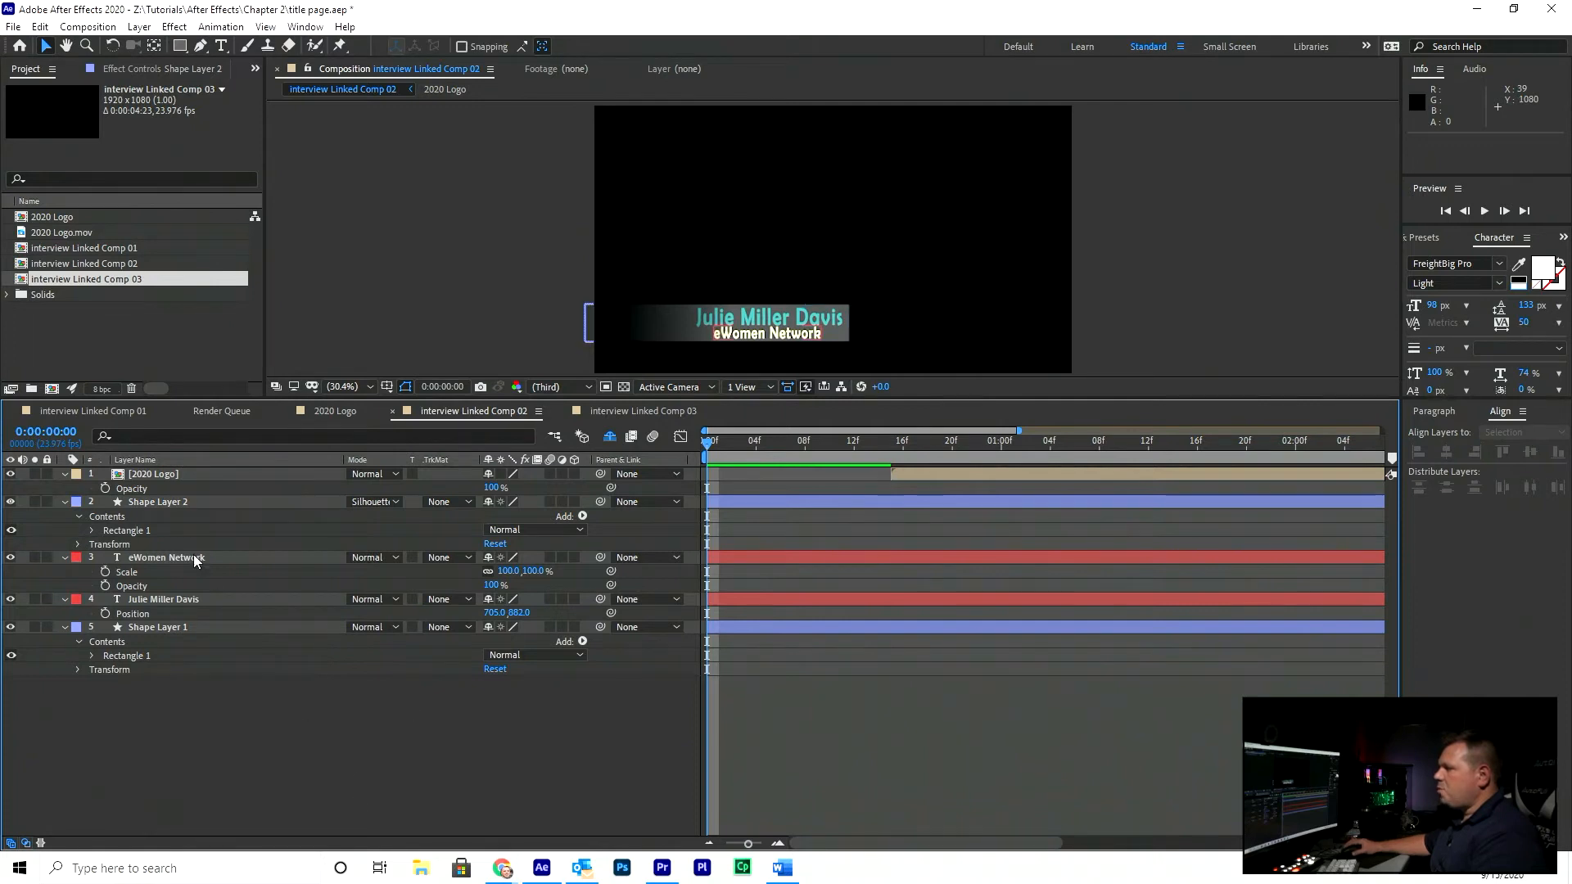
Animate the name text layer's Position with a keyframe at frame 8 and an off-screen start of -328, 882 at frame 0
{"action": "left_click", "coordinate": [205, 598]}
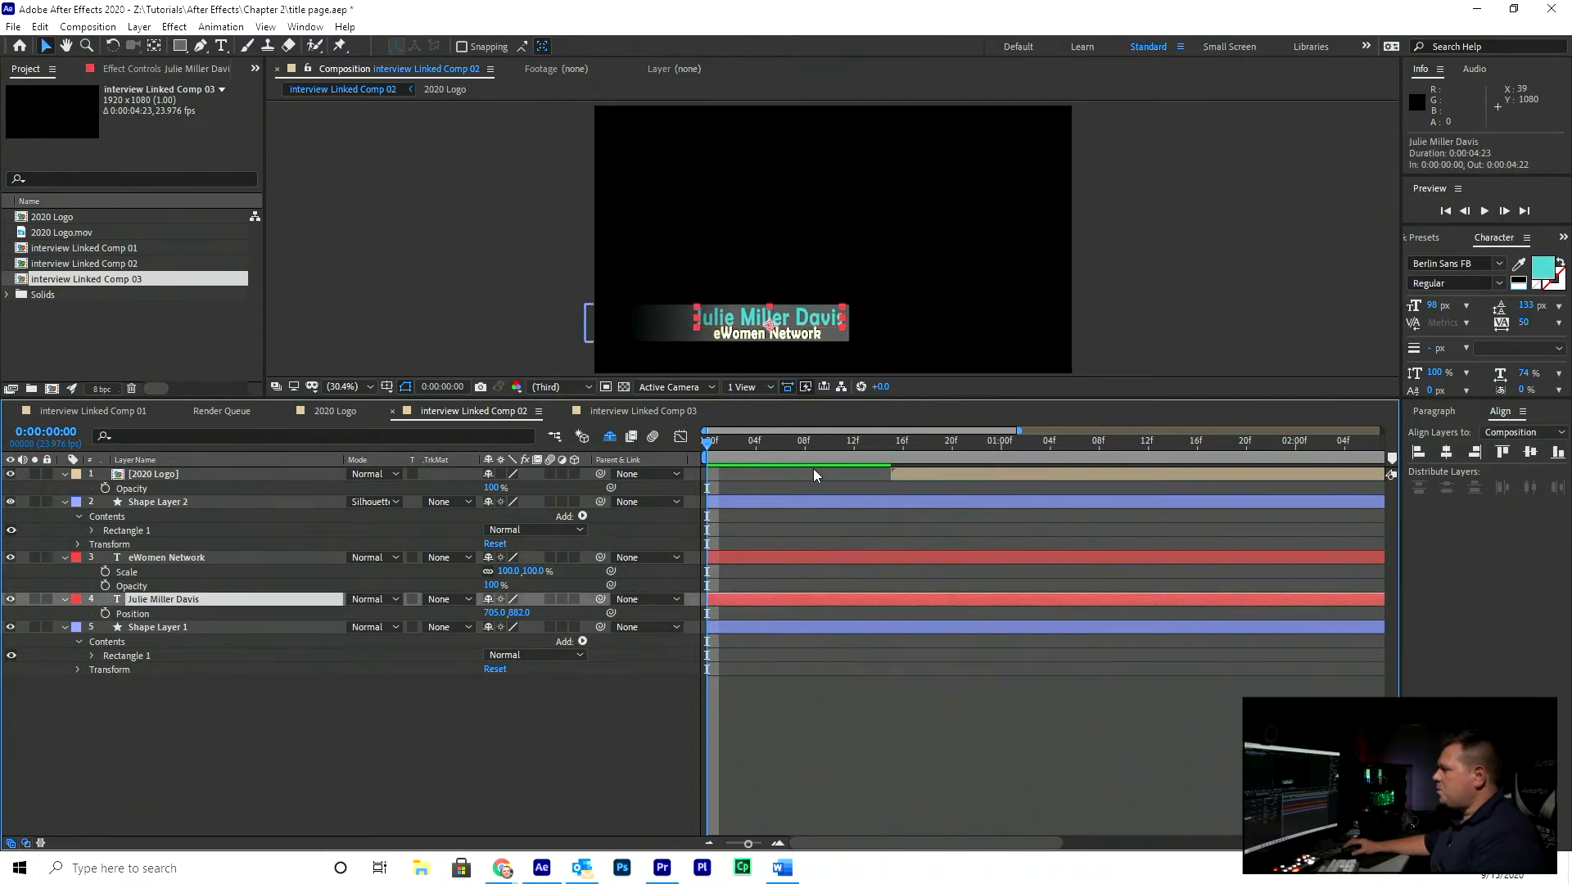
{"action": "left_click_drag", "start_coordinate": [742, 437], "coordinate": [802, 436]}
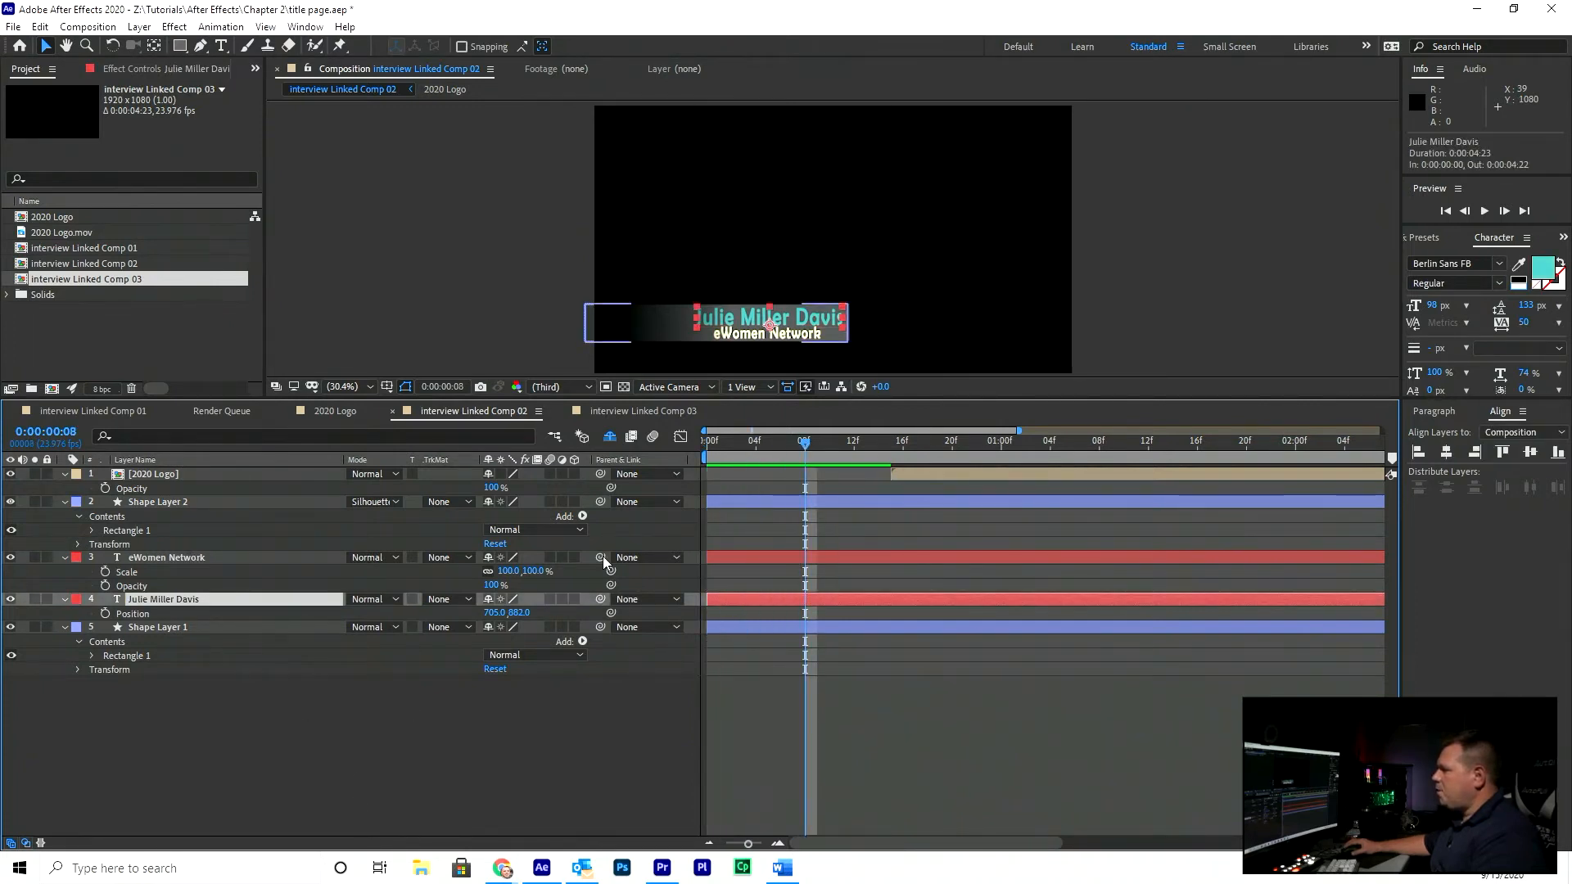
{"action": "left_click", "coordinate": [105, 613]}
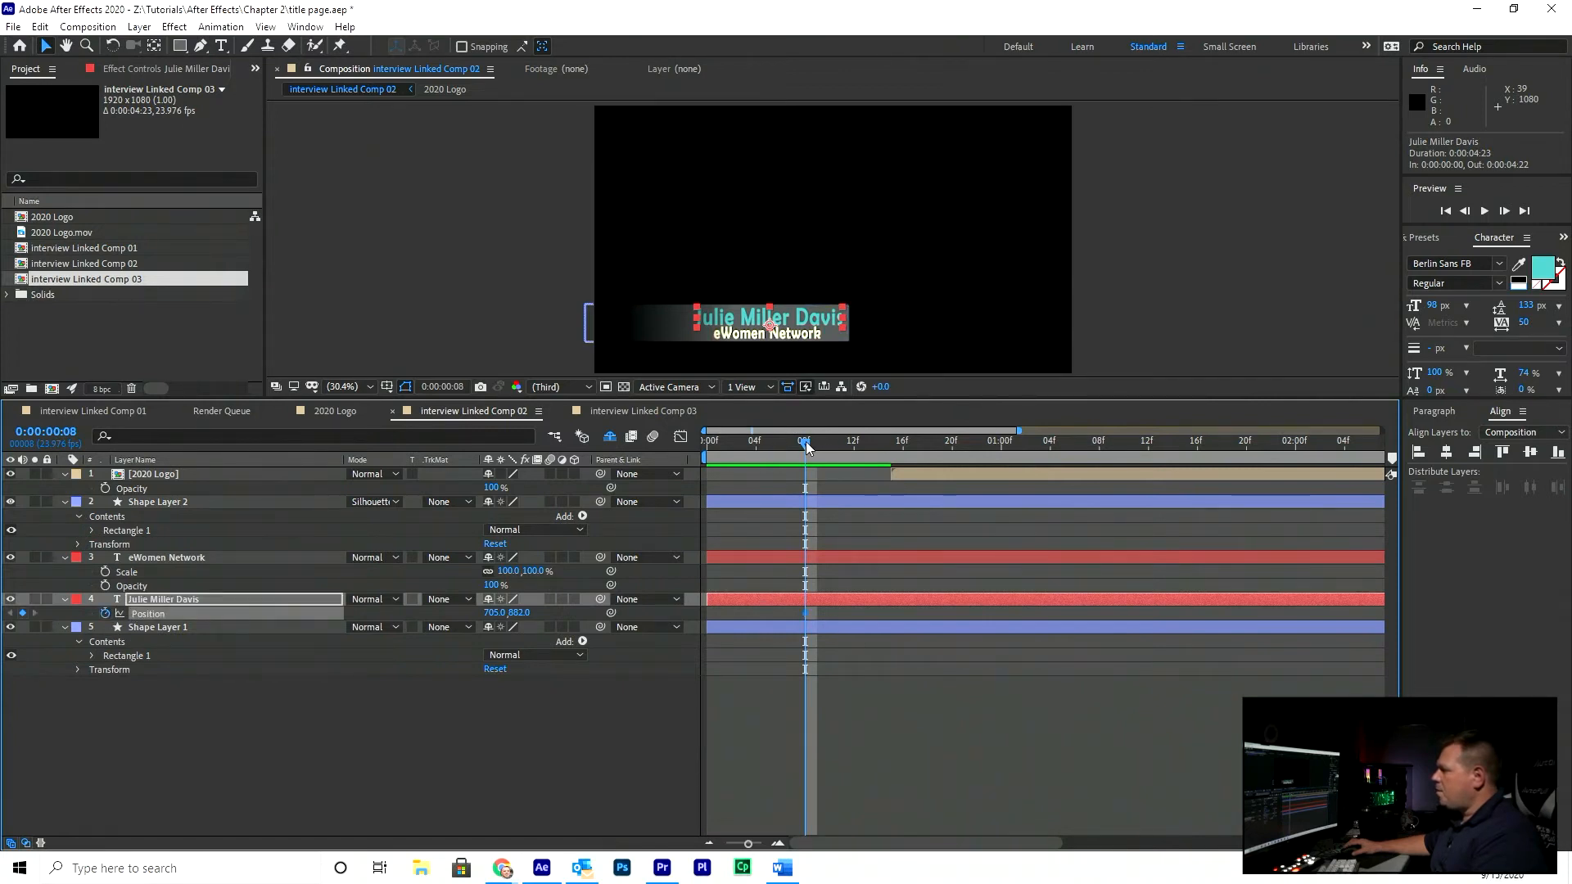
{"action": "key", "text": "Home"}
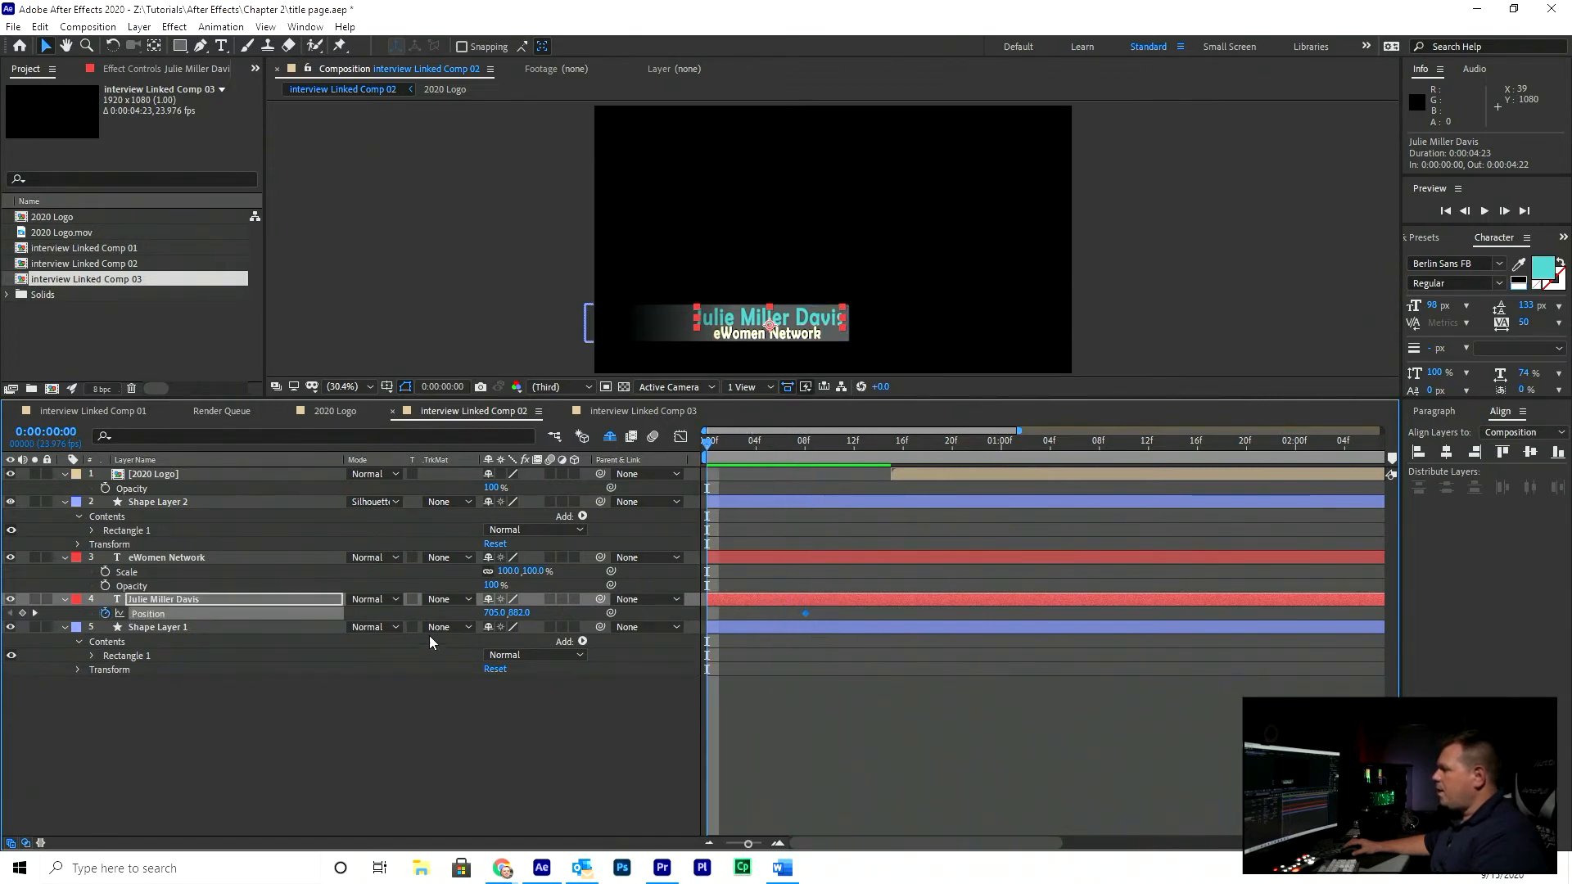
{"action": "left_click", "coordinate": [520, 613]}
{"action": "left_click_drag", "start_coordinate": [493, 616], "coordinate": [0, 638]}
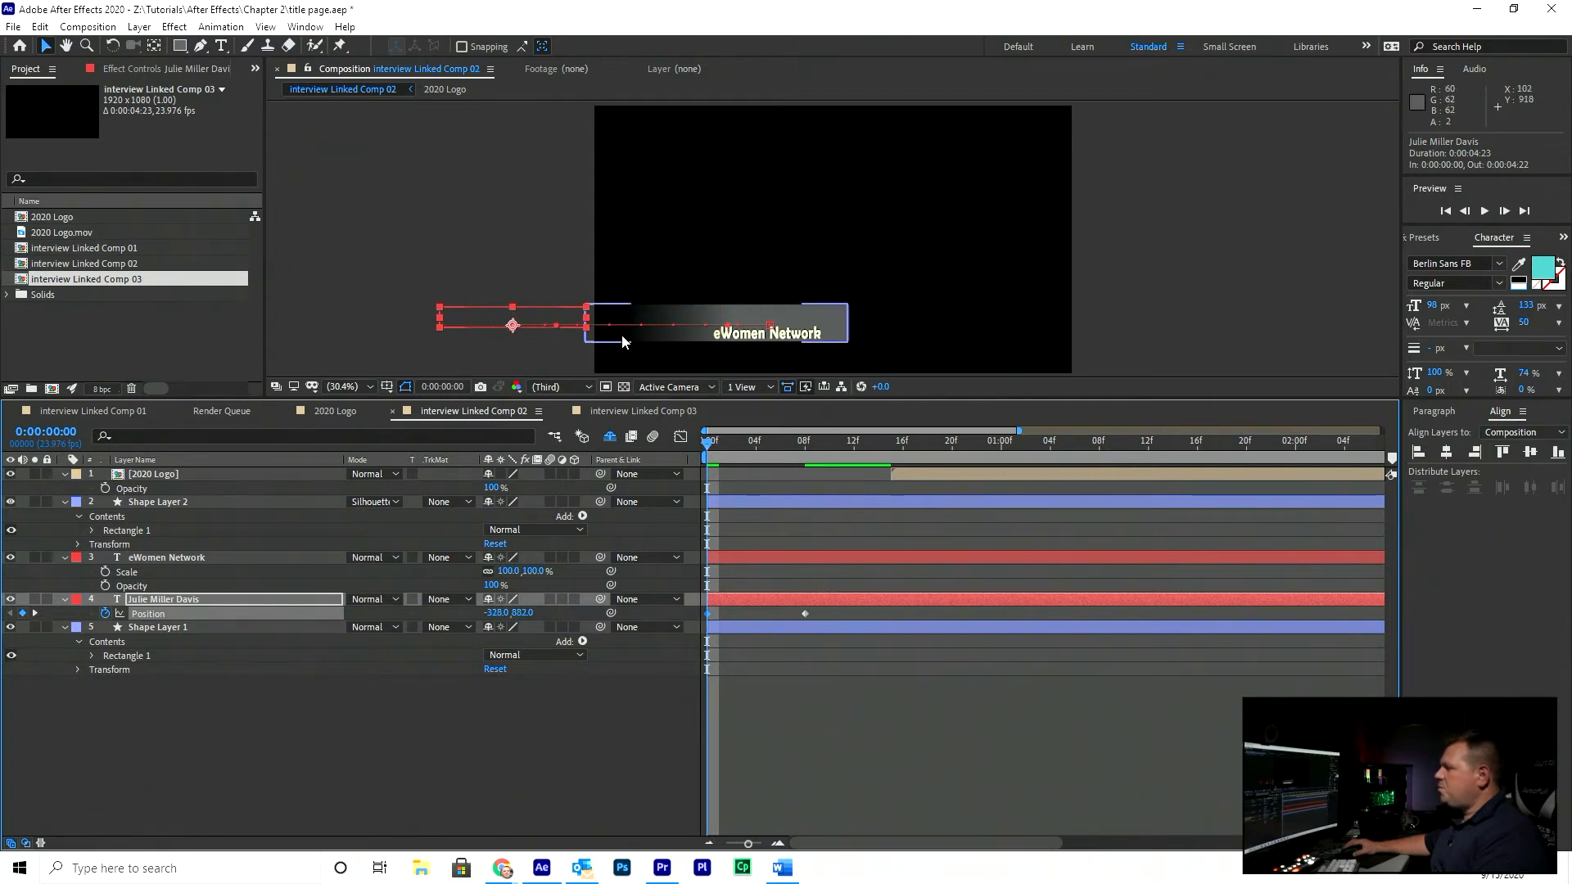
Animate Shape Layer 1's Position with a keyframe at frame 8 and an off-screen start of -90, 540 at frame 0
{"action": "left_click", "coordinate": [804, 440]}
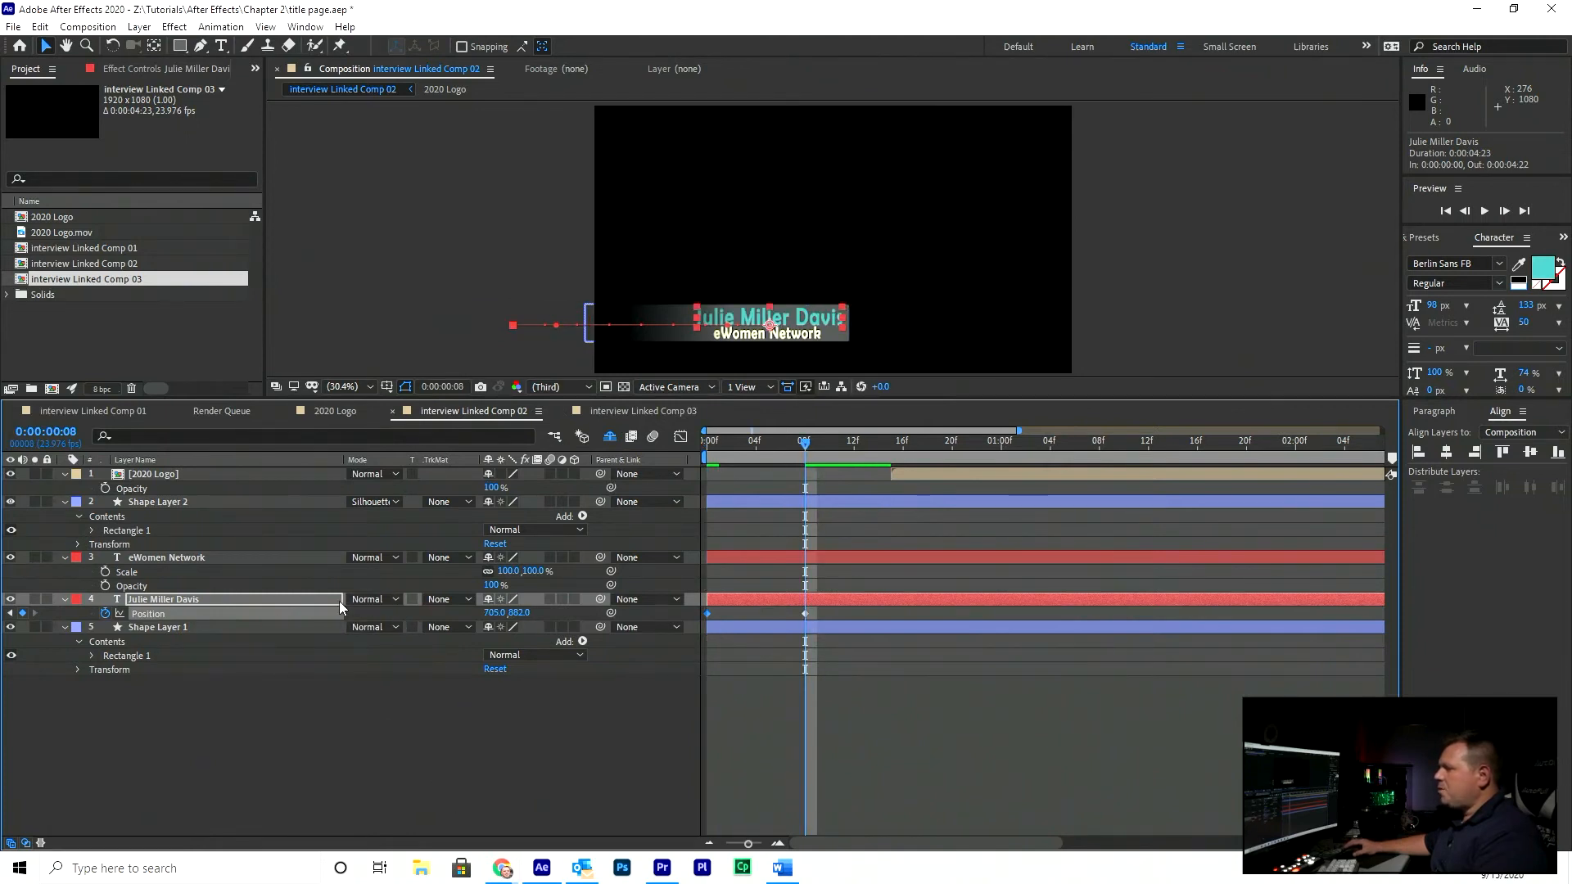
{"action": "left_click", "coordinate": [268, 627]}
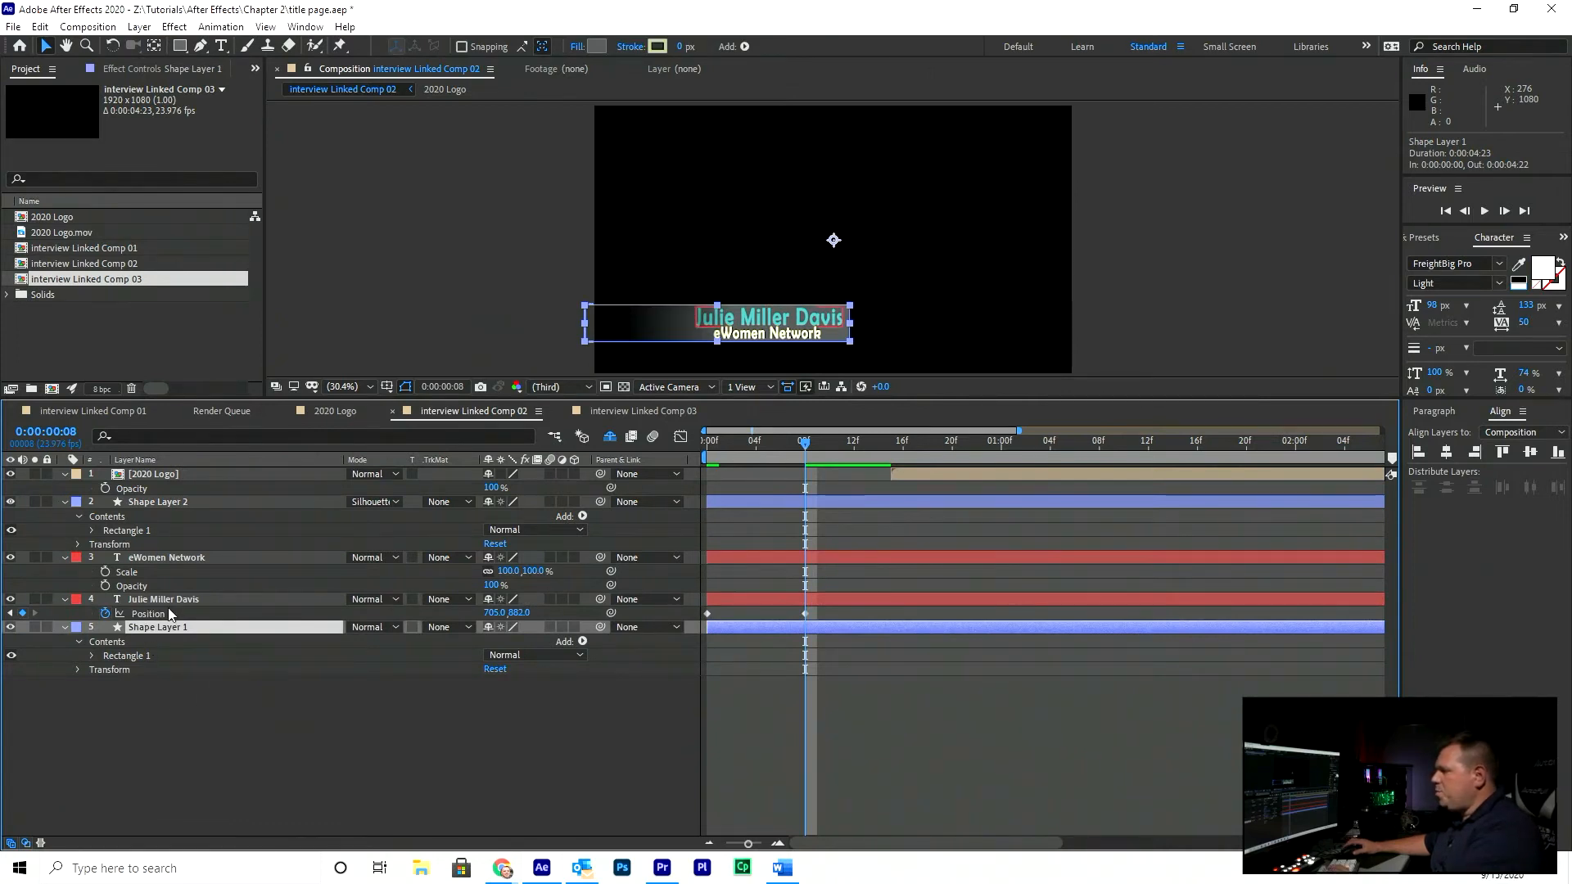
{"action": "key", "text": "p"}
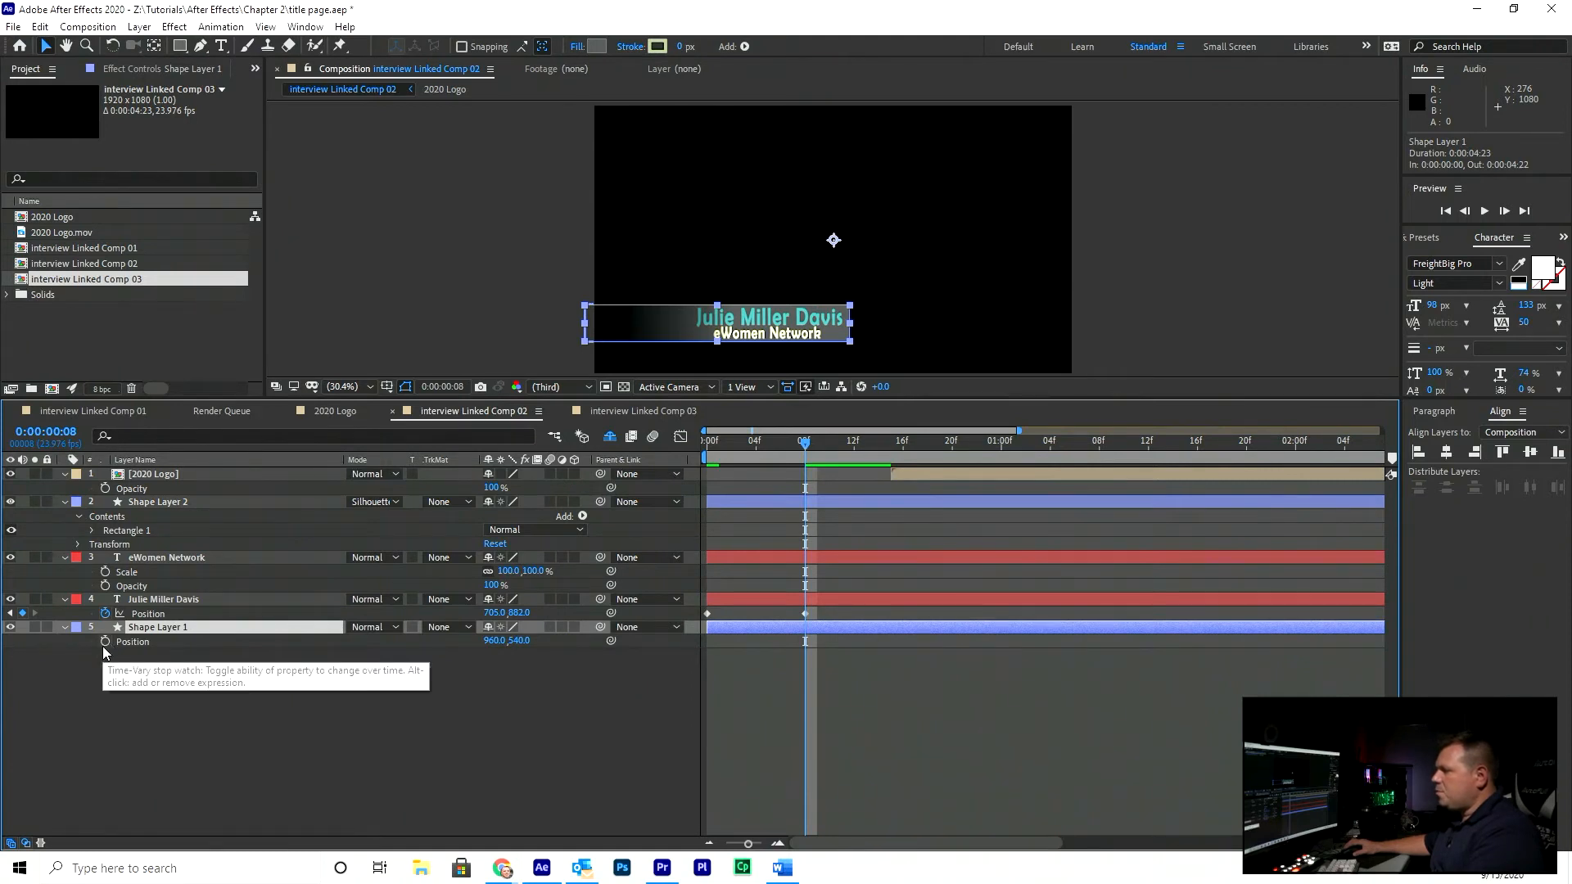
{"action": "left_click", "coordinate": [106, 641]}
{"action": "left_click_drag", "start_coordinate": [799, 435], "coordinate": [707, 442]}
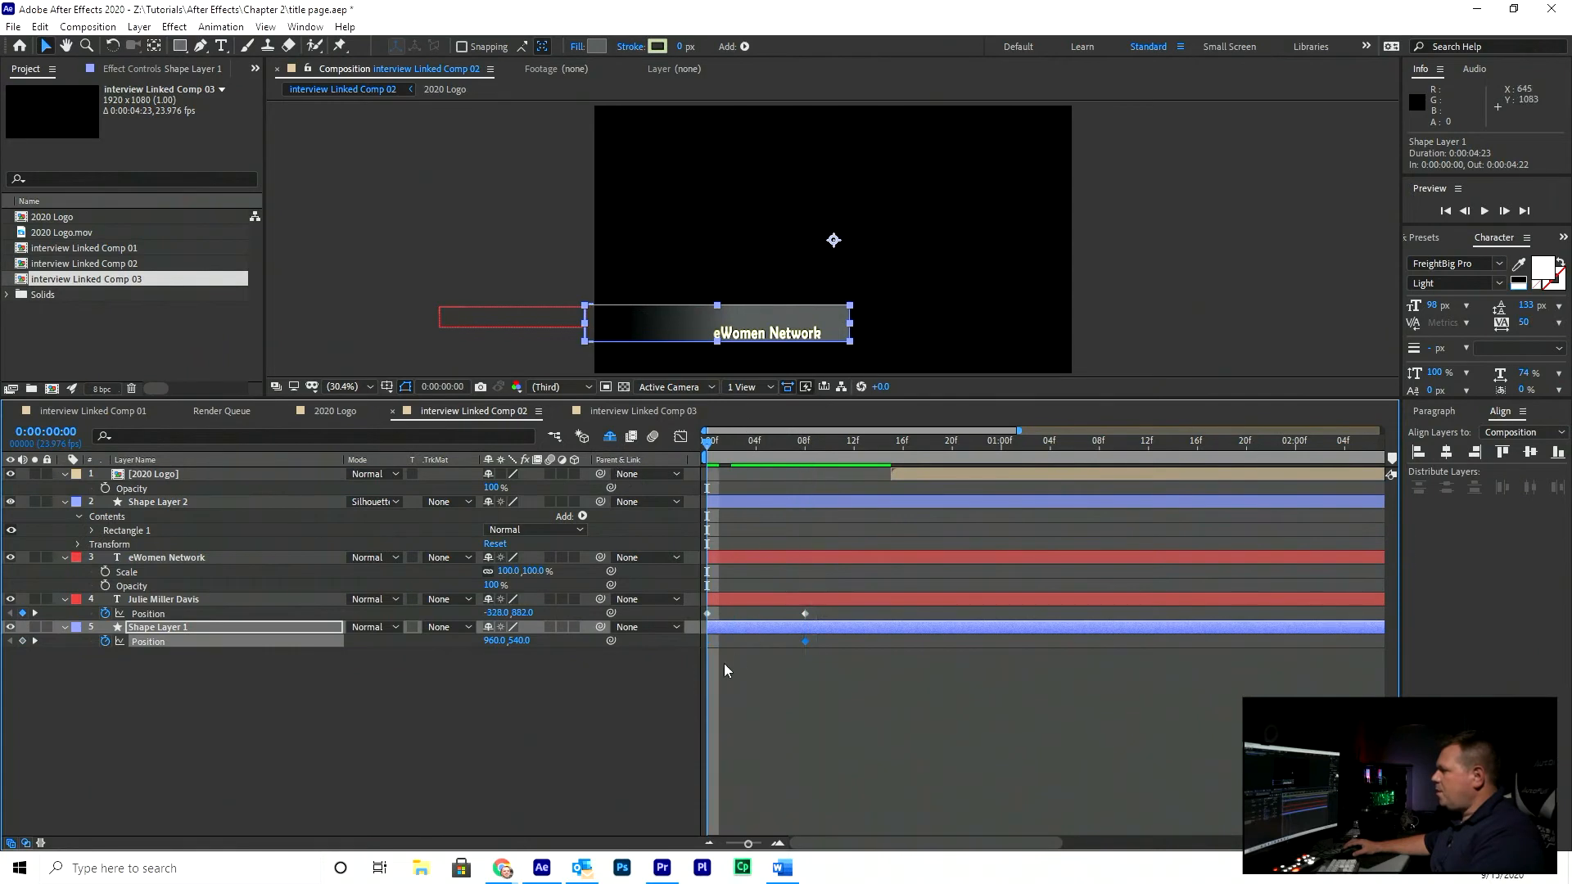
{"action": "left_click_drag", "start_coordinate": [485, 645], "coordinate": [405, 641]}
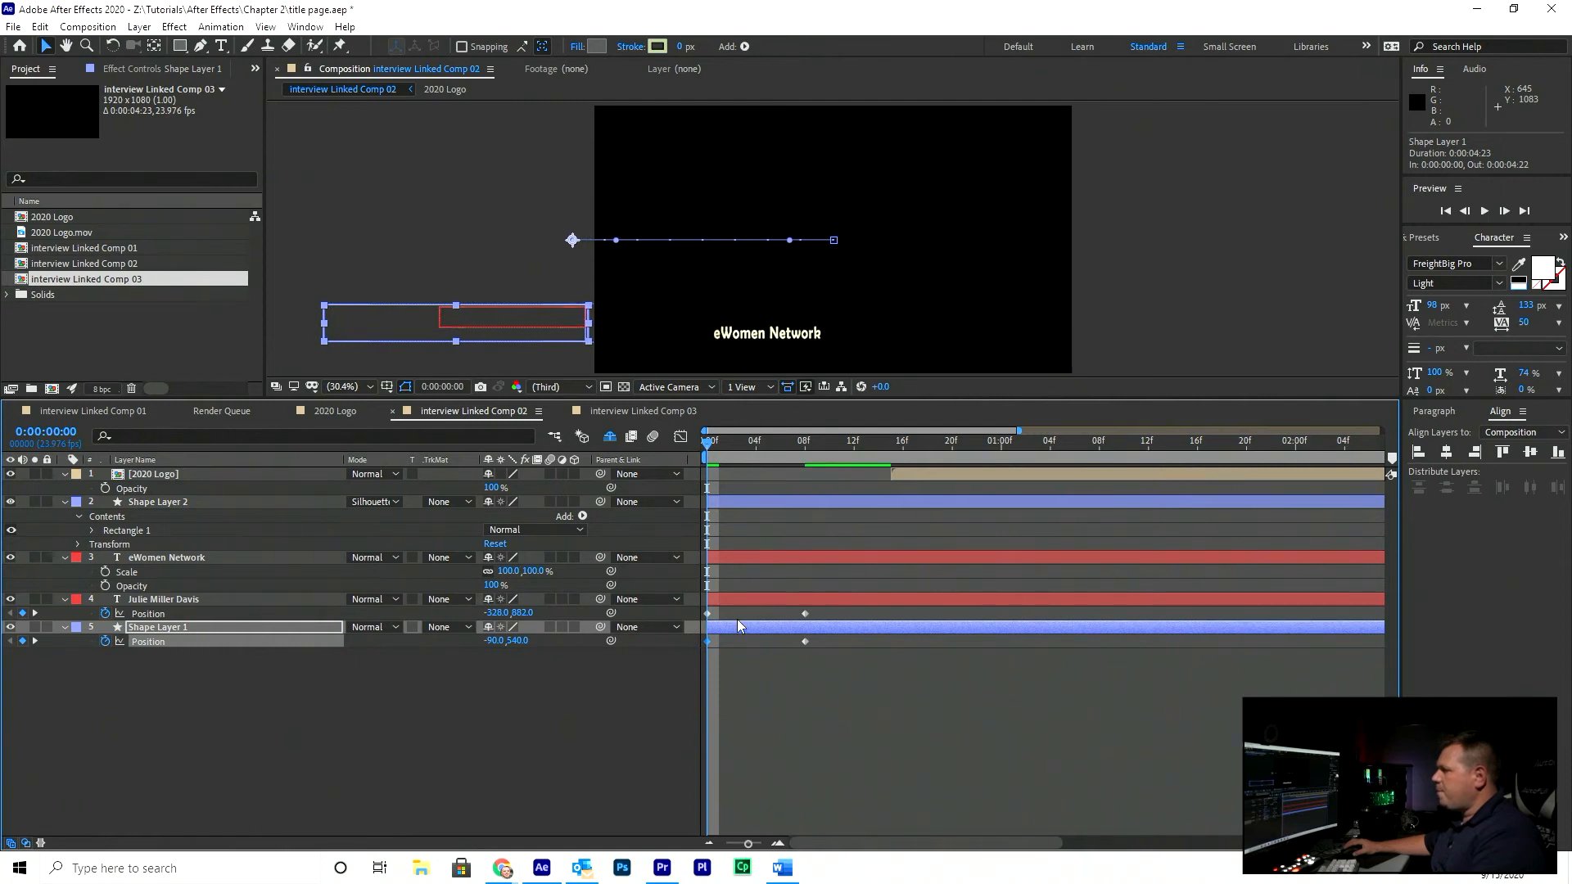
Shift the name text layer to start two frames later and preview the slide-in animation
{"action": "left_click_drag", "start_coordinate": [837, 609], "coordinate": [758, 600]}
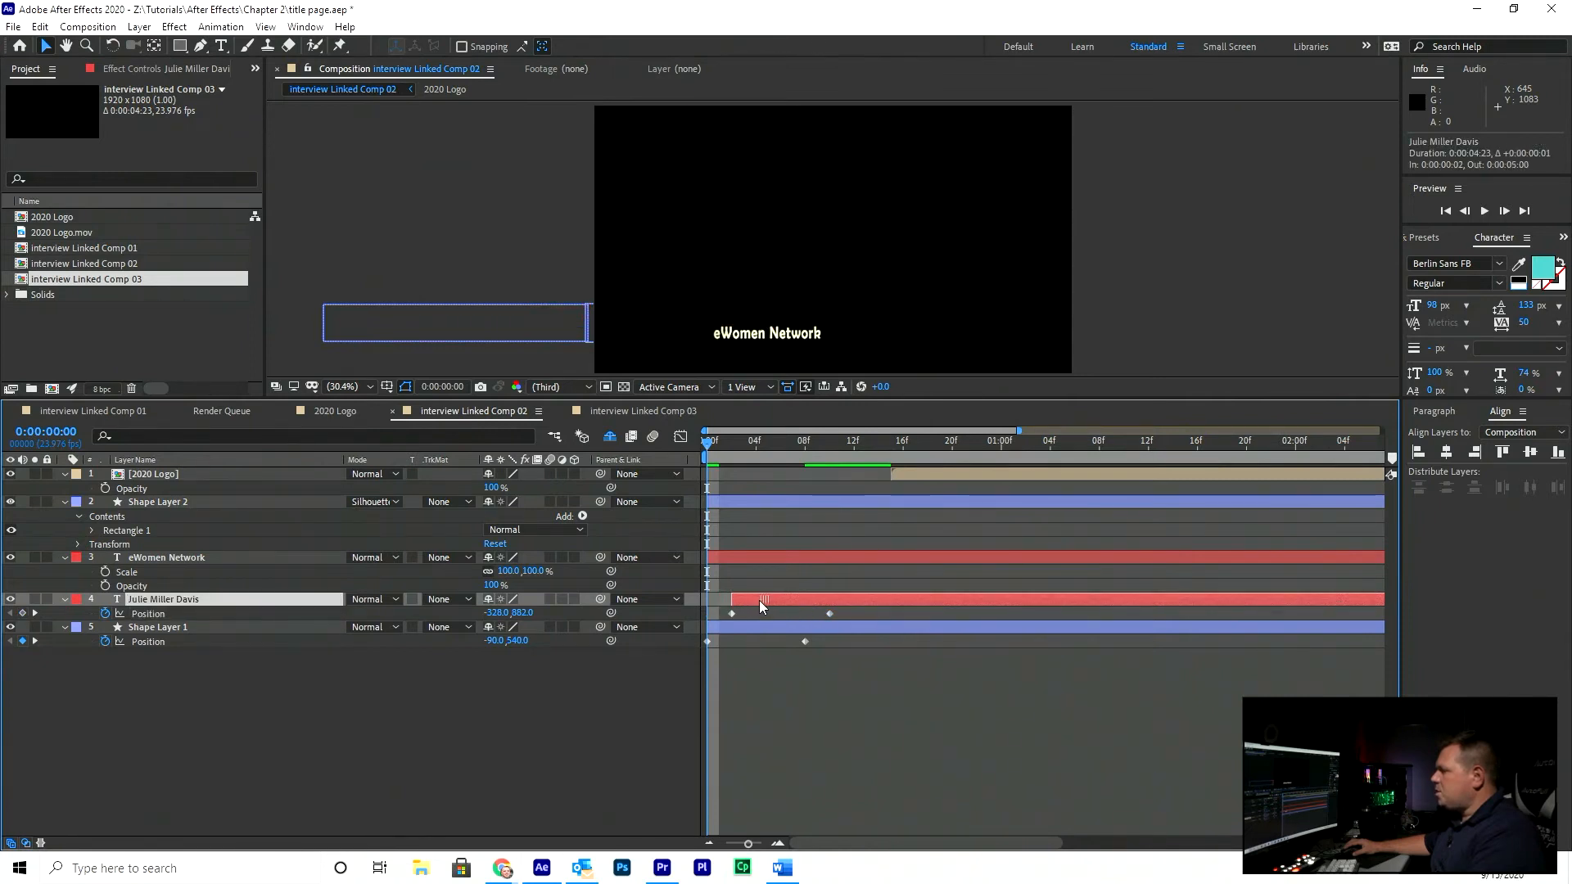
{"action": "key", "text": "space"}
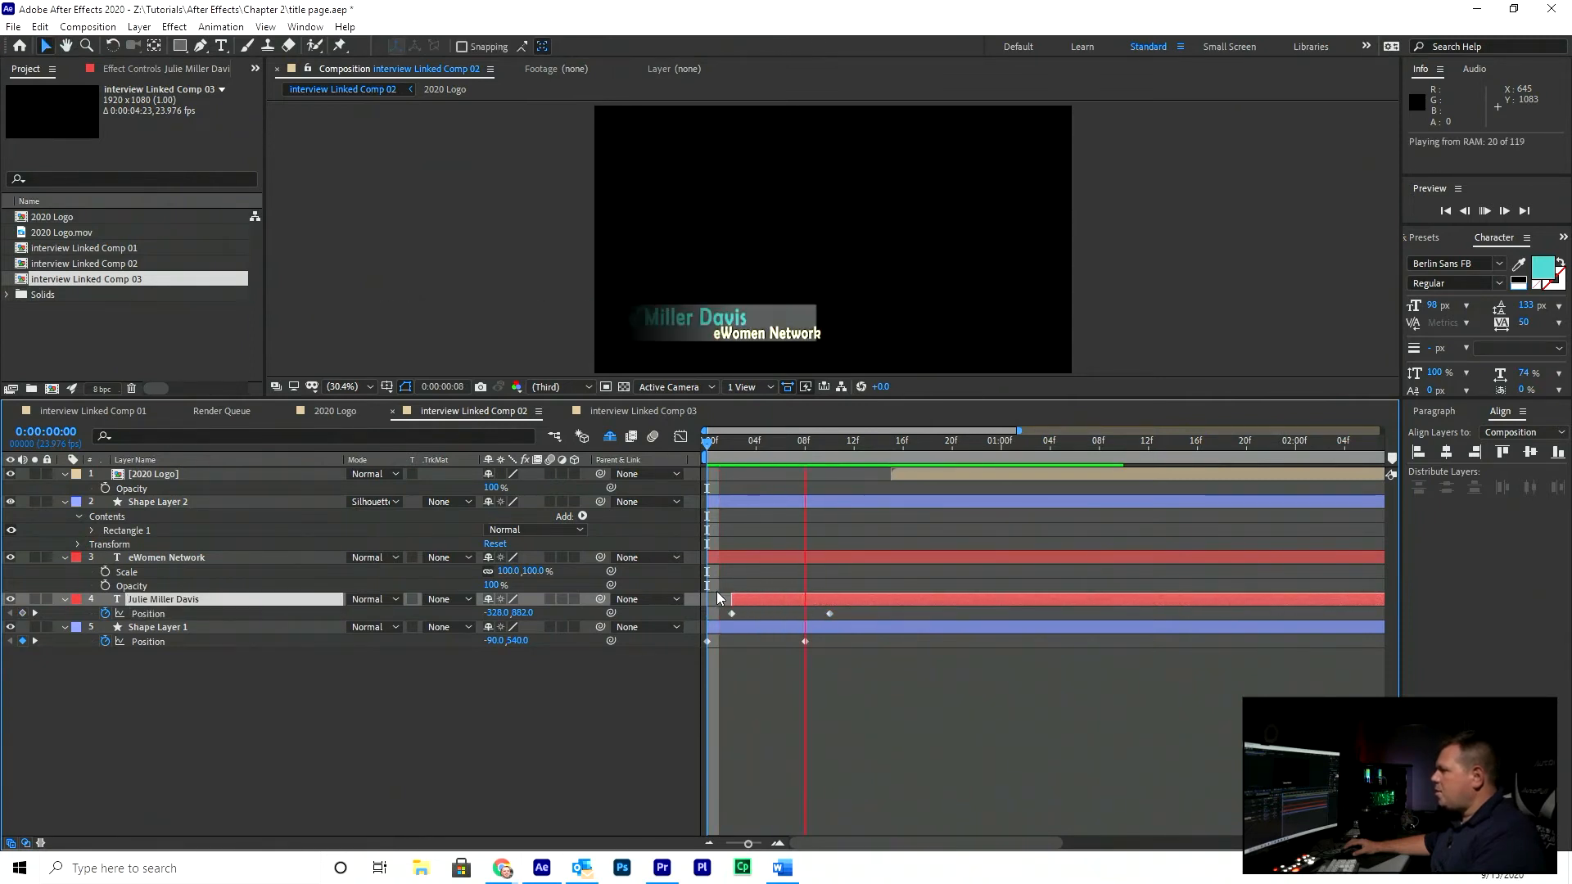
{"action": "key", "text": "space"}
Add Scale and Opacity keyframes at 100% to the eWomen Network layer at frame 15, where the logo layer begins
{"action": "left_click_drag", "start_coordinate": [742, 460], "coordinate": [835, 471]}
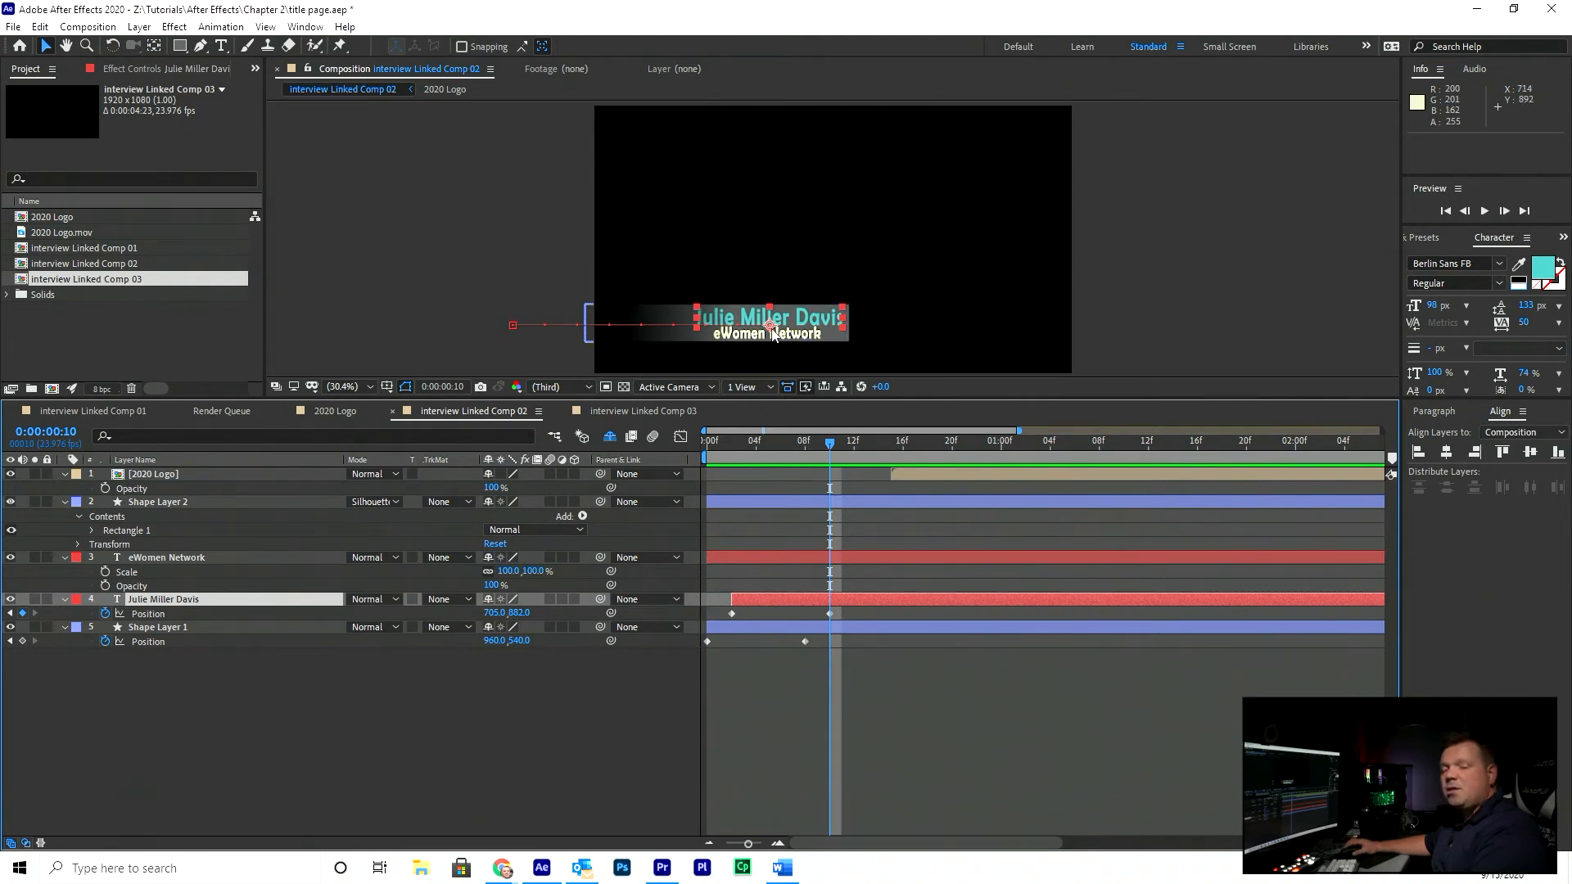
{"action": "left_click", "coordinate": [181, 562]}
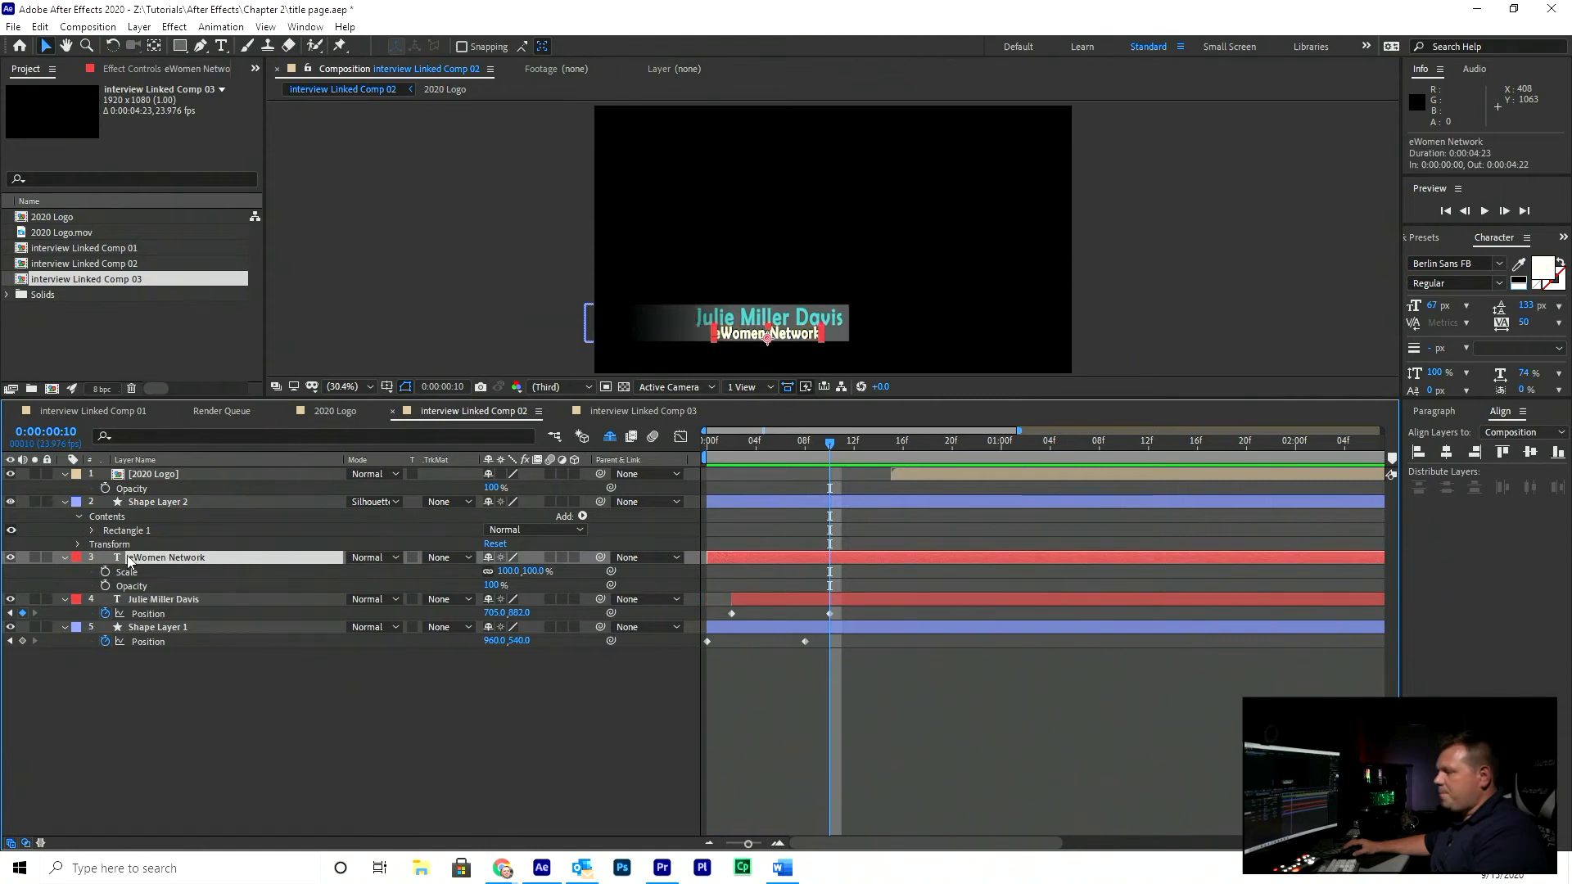
{"action": "left_click", "coordinate": [64, 557]}
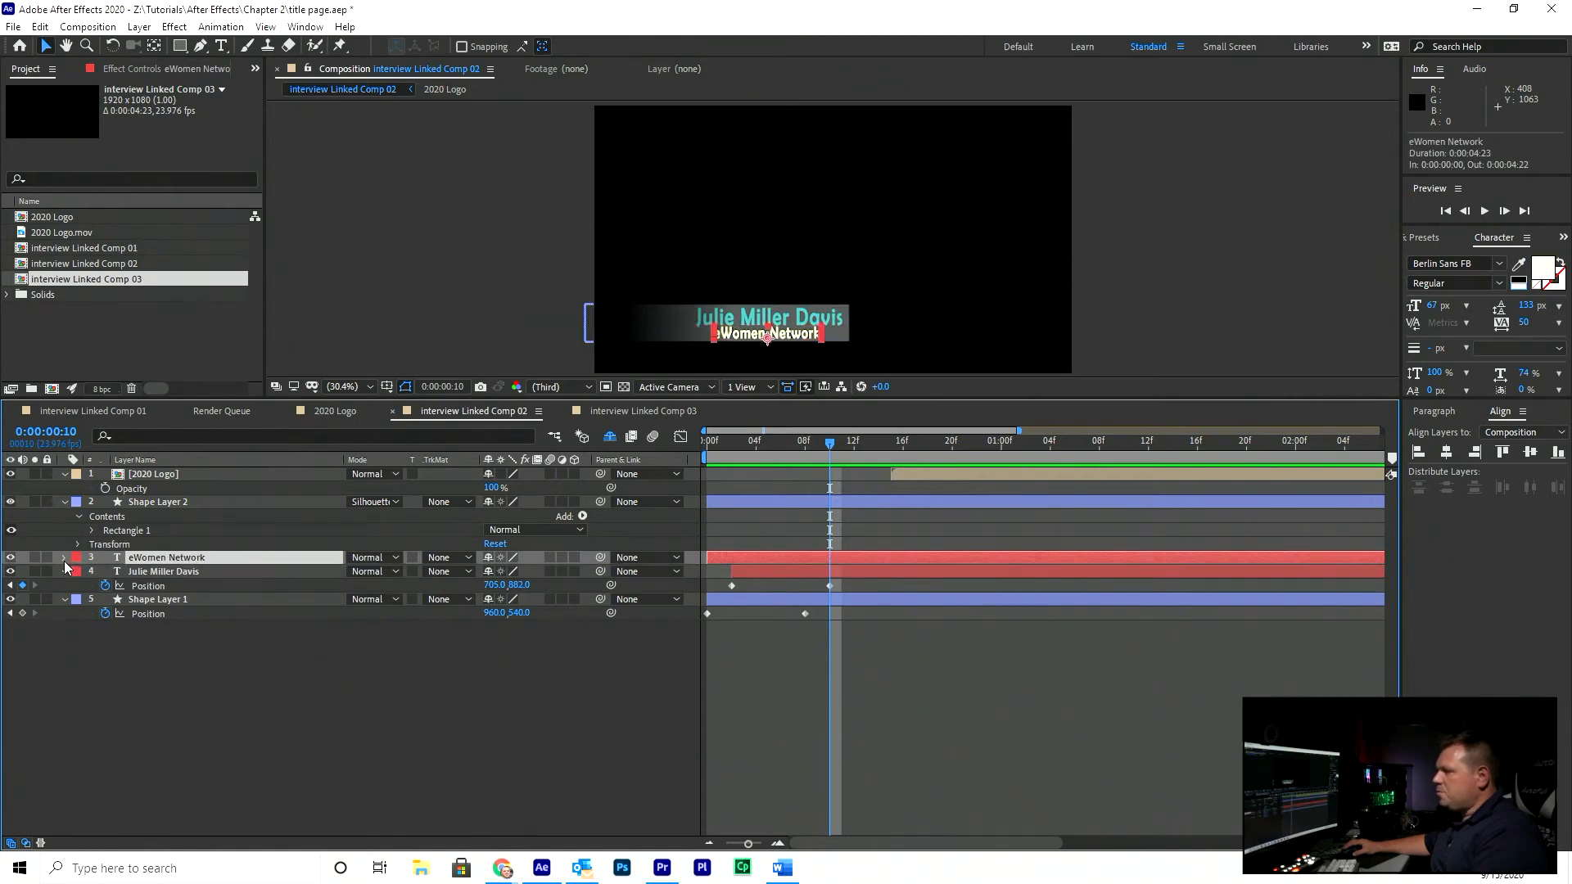
{"action": "left_click", "coordinate": [64, 558]}
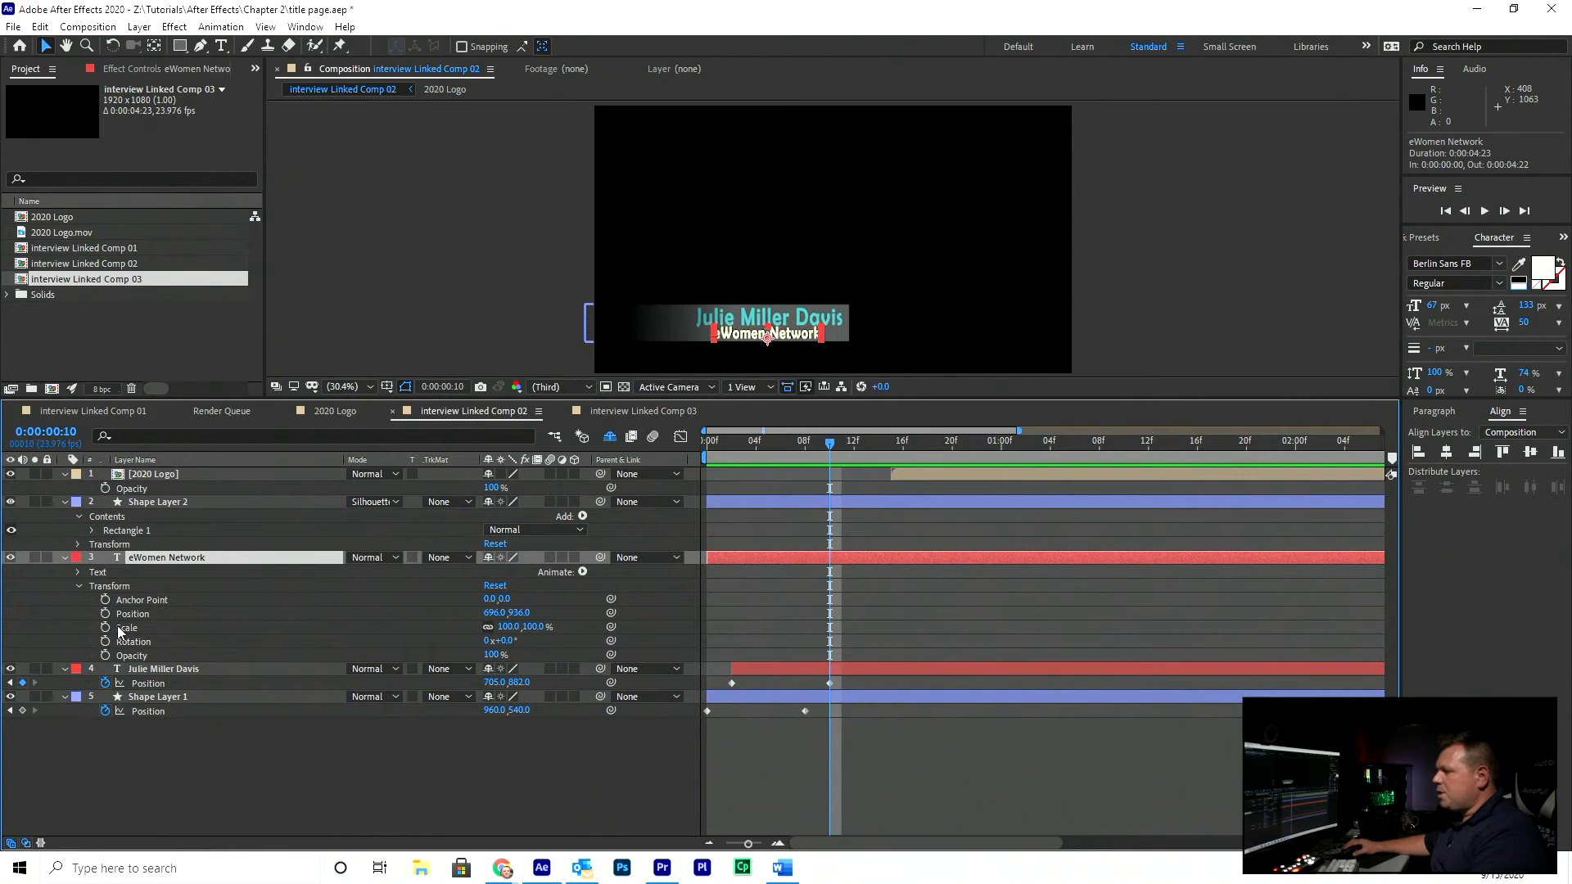
{"action": "left_click", "coordinate": [116, 626]}
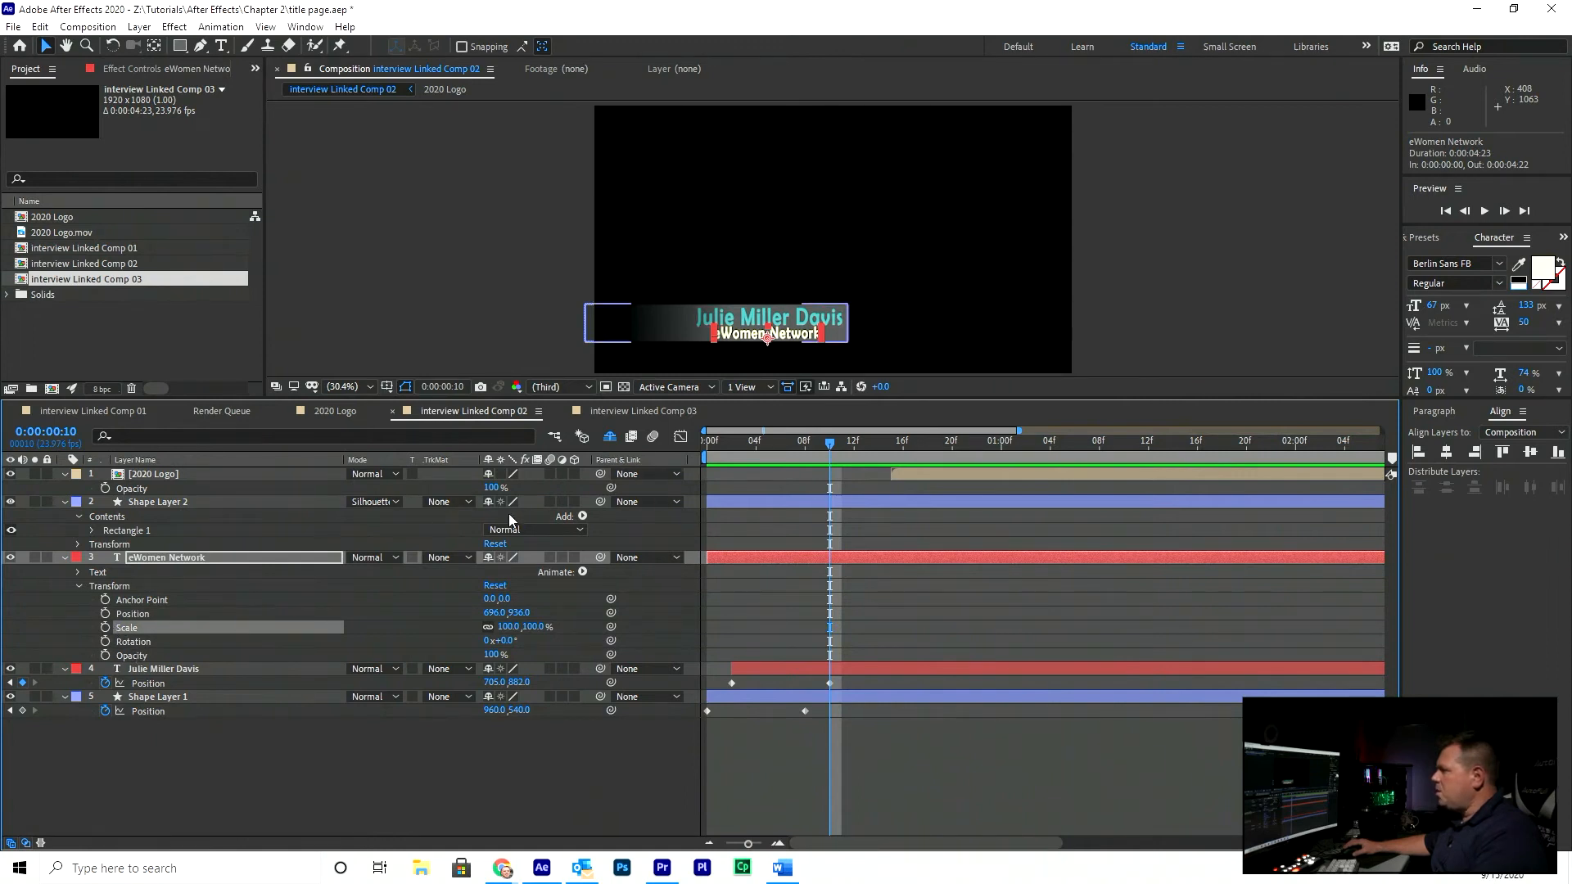
{"action": "left_click_drag", "start_coordinate": [817, 446], "coordinate": [895, 442]}
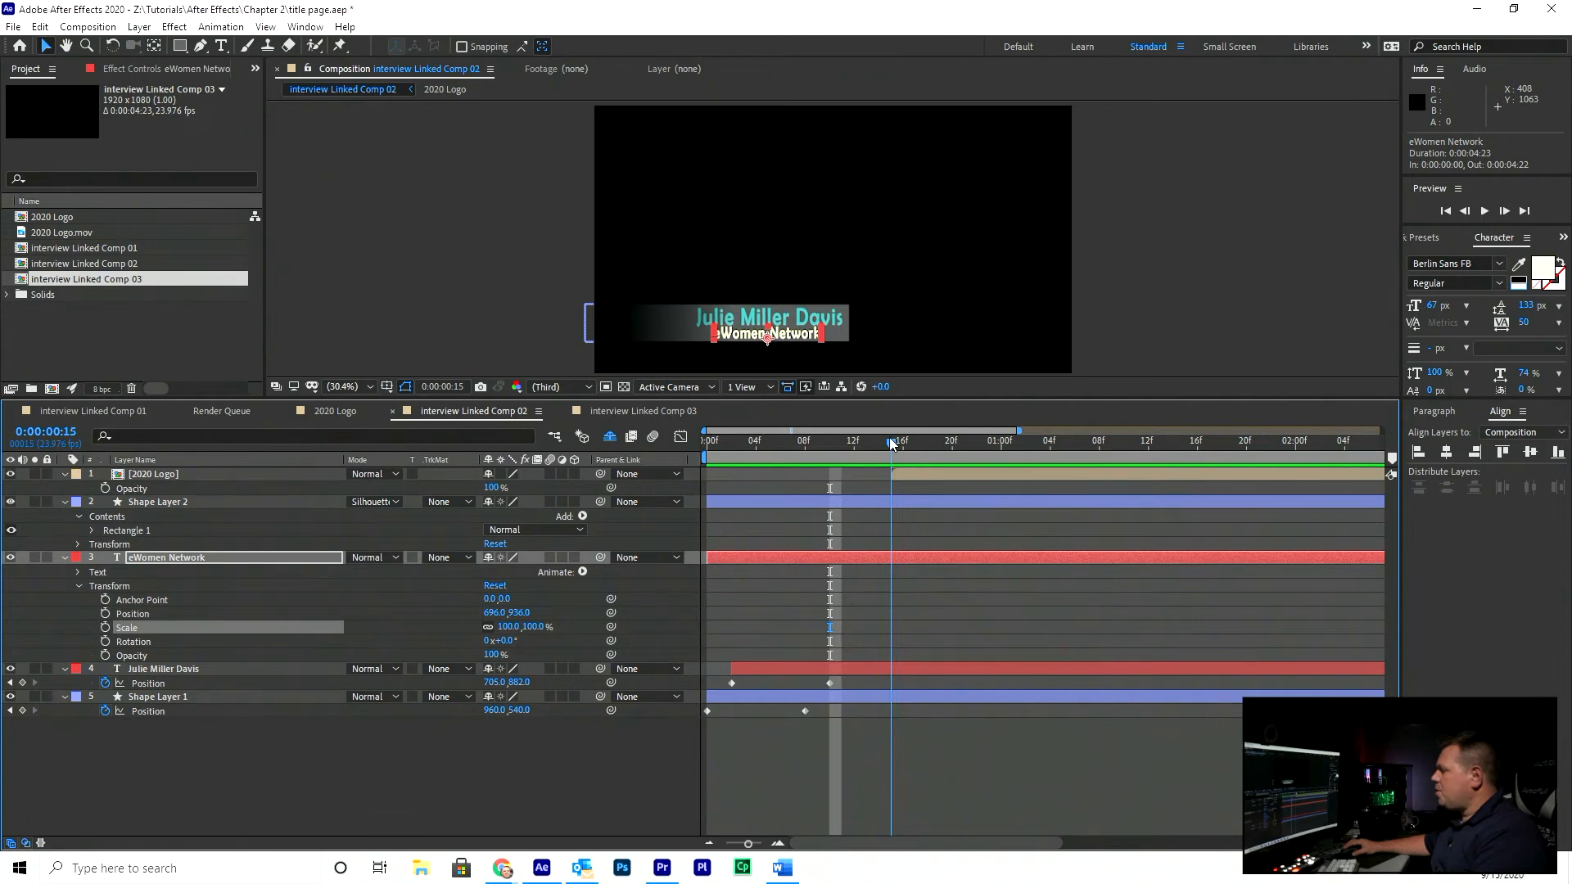
{"action": "left_click", "coordinate": [105, 627]}
{"action": "left_click", "coordinate": [105, 655]}
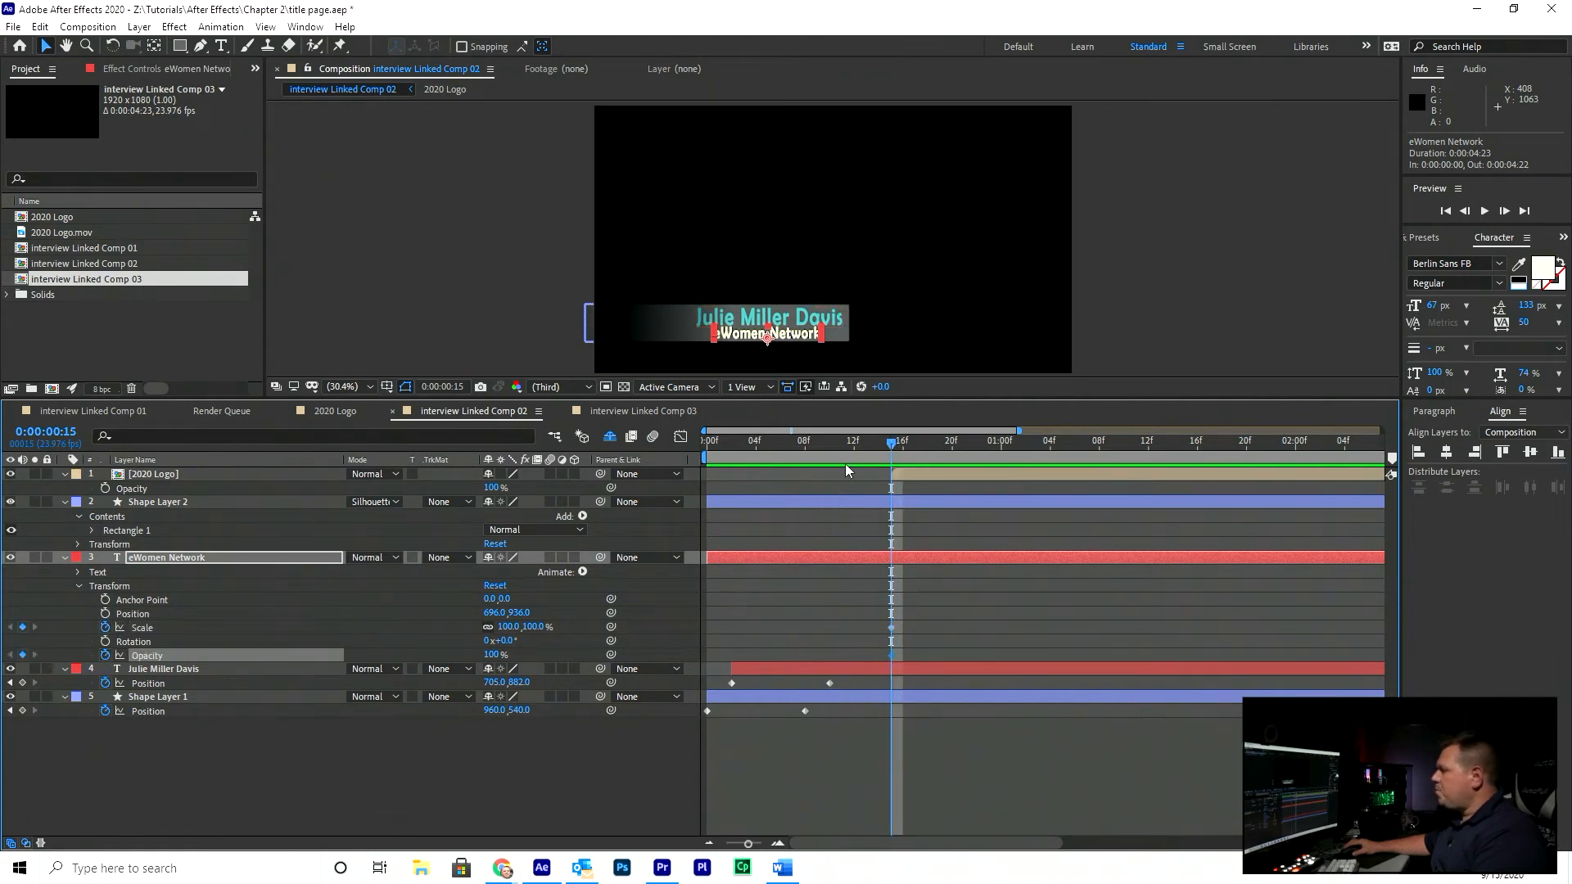
Set the eWomen Network layer's Scale and Opacity to 0% at frame 9, adding starting keyframes
{"action": "left_click_drag", "start_coordinate": [828, 449], "coordinate": [813, 455]}
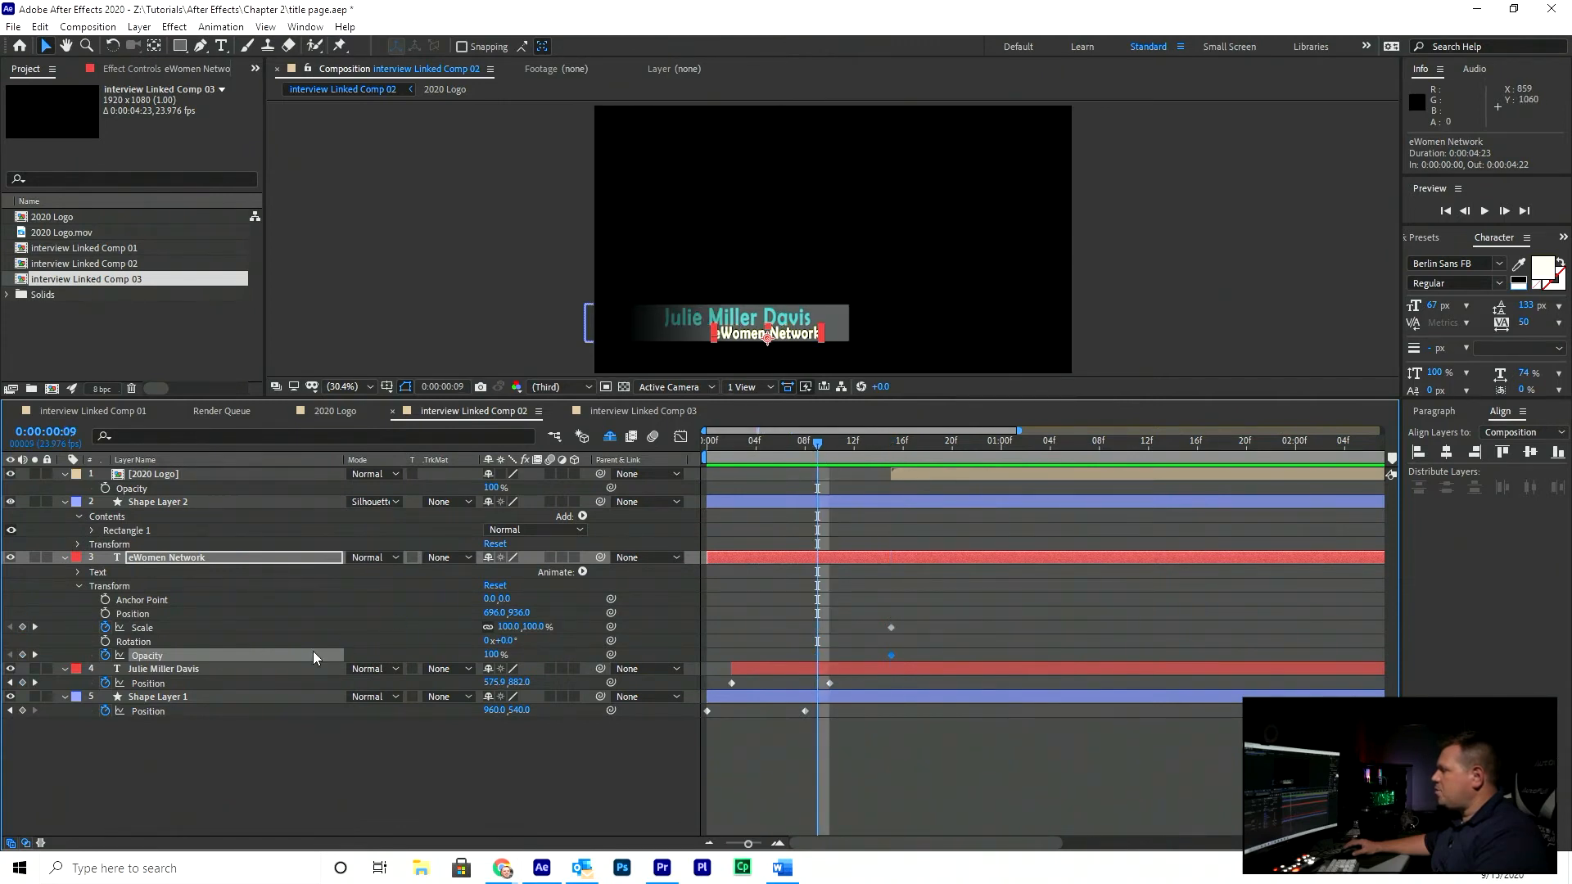
{"action": "left_click", "coordinate": [510, 627]}
{"action": "type", "text": "0"}
{"action": "key", "text": "Return"}
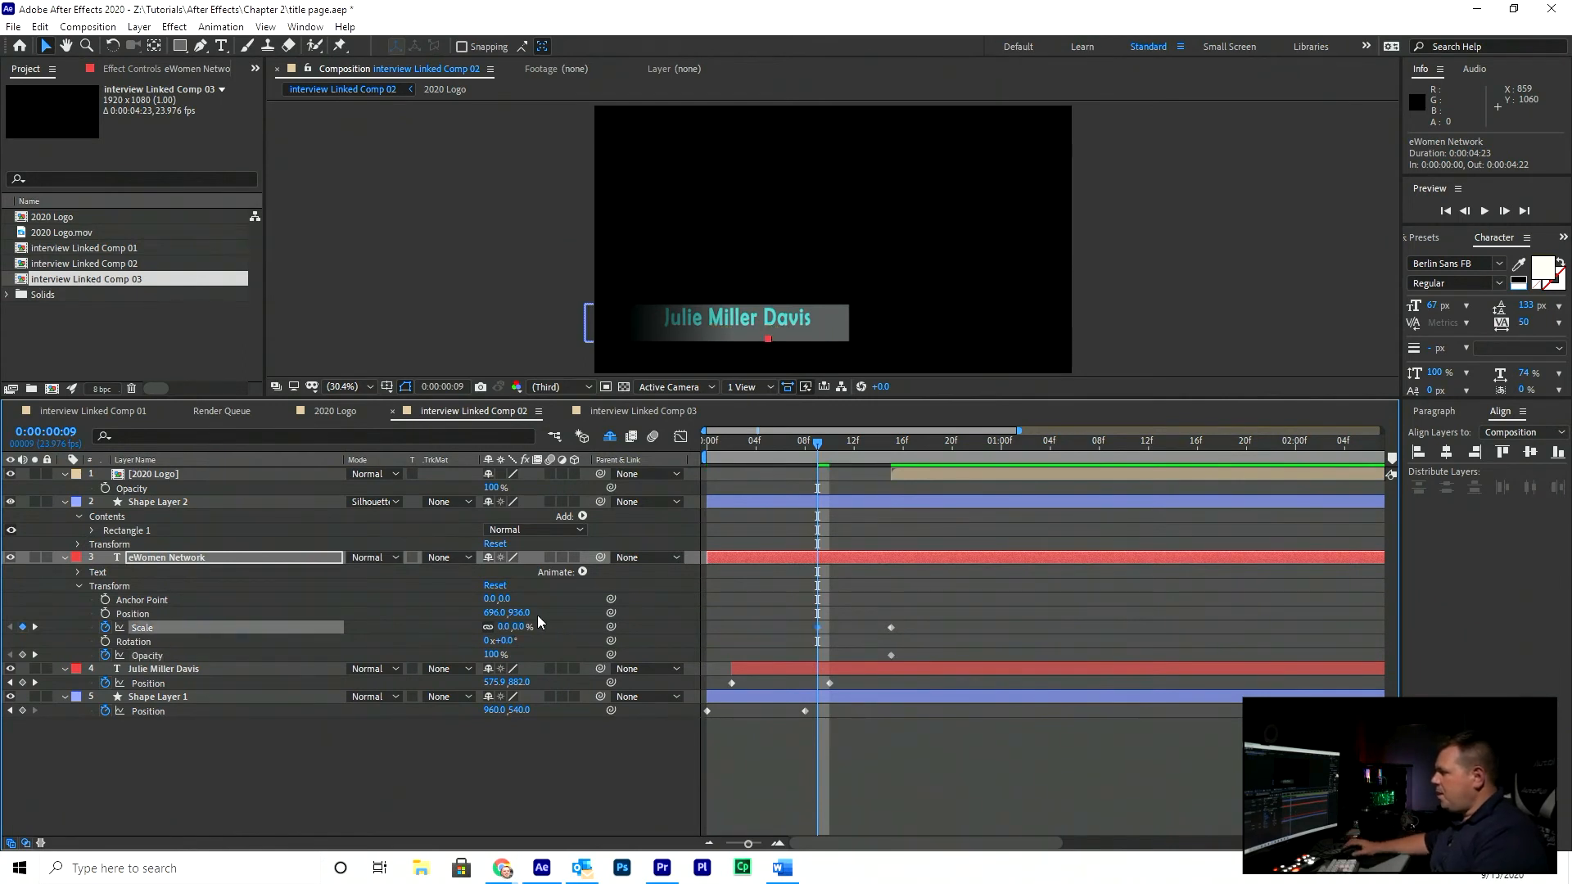
{"action": "left_click", "coordinate": [493, 655]}
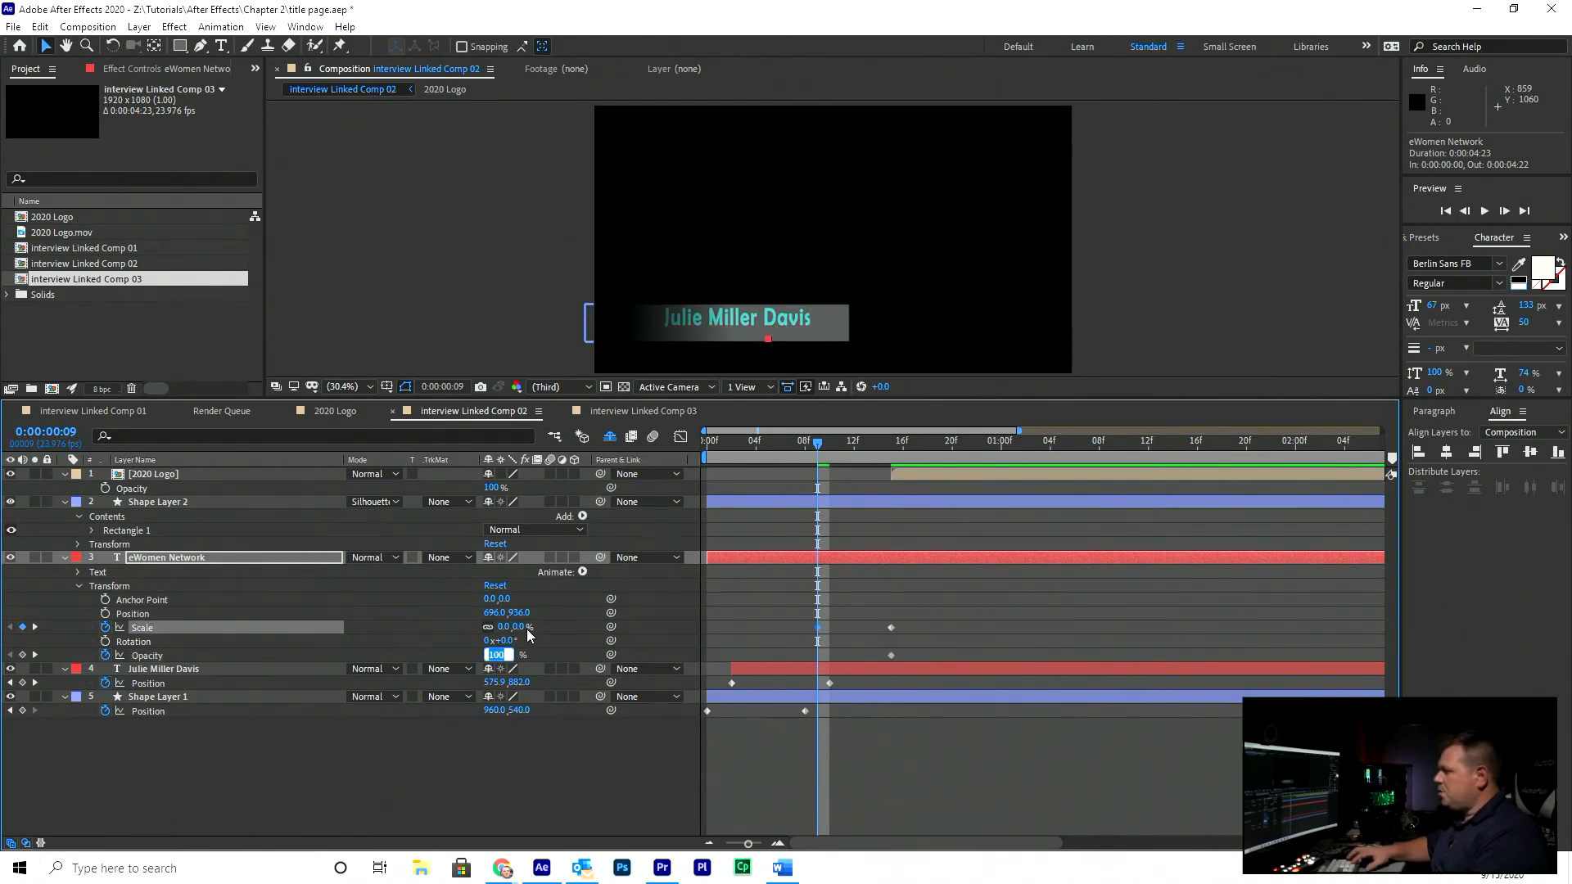
{"action": "type", "text": "0"}
{"action": "key", "text": "Return"}
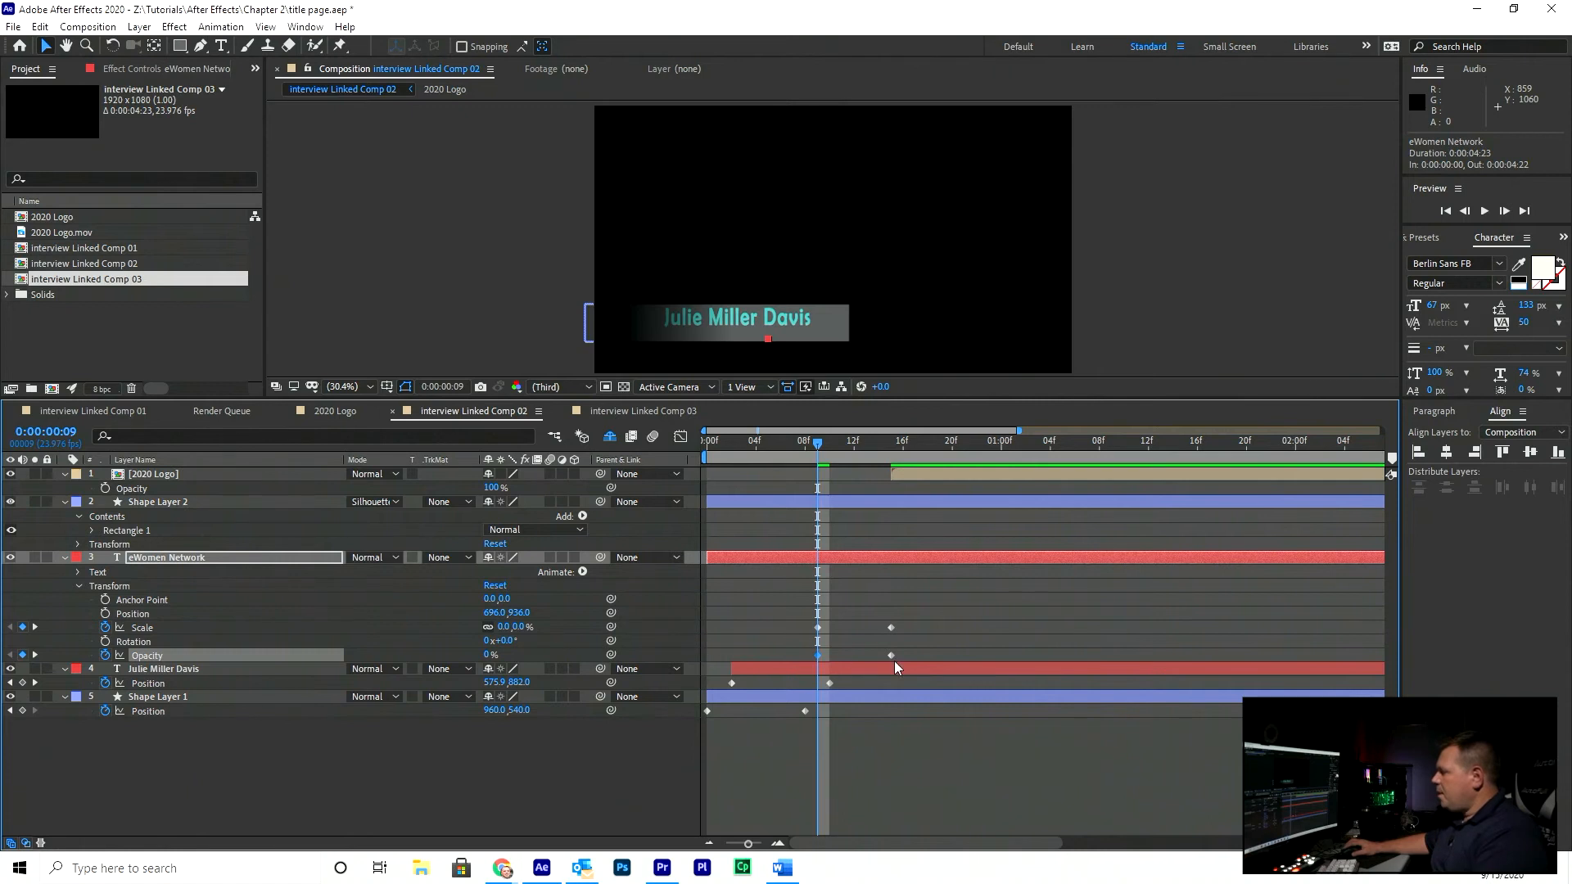
Move the eWomen Network layer's 100% Opacity keyframe to frame 12 and preview the title animation
{"action": "left_click_drag", "start_coordinate": [889, 655], "coordinate": [856, 655]}
{"action": "key", "text": "space"}
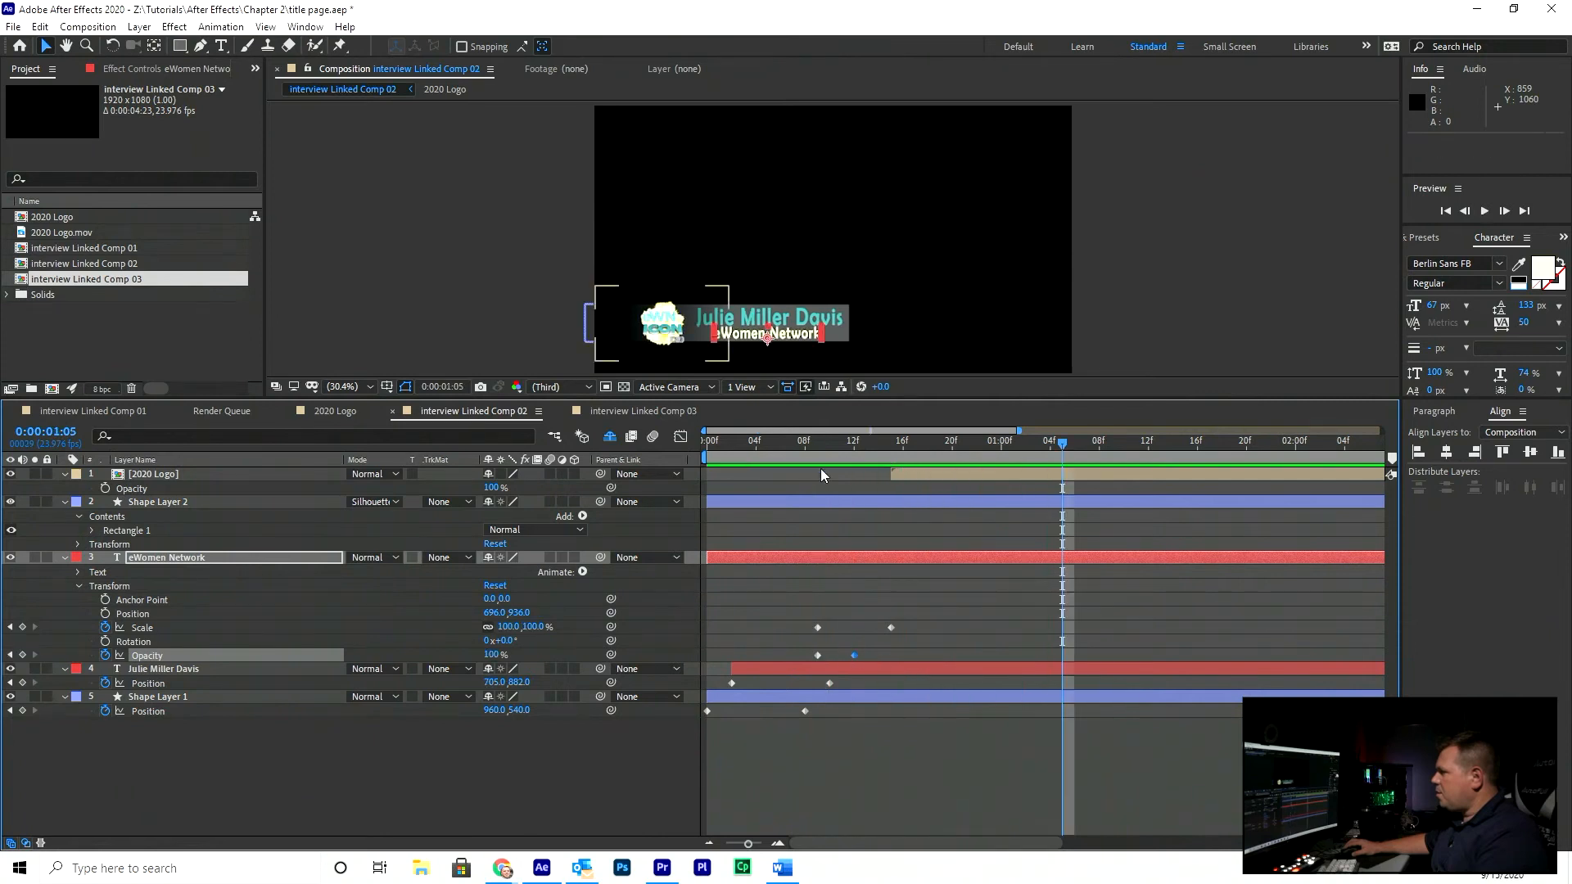
{"action": "left_click", "coordinate": [745, 442]}
{"action": "left_click_drag", "start_coordinate": [757, 458], "coordinate": [927, 467]}
{"action": "left_click_drag", "start_coordinate": [856, 463], "coordinate": [900, 449]}
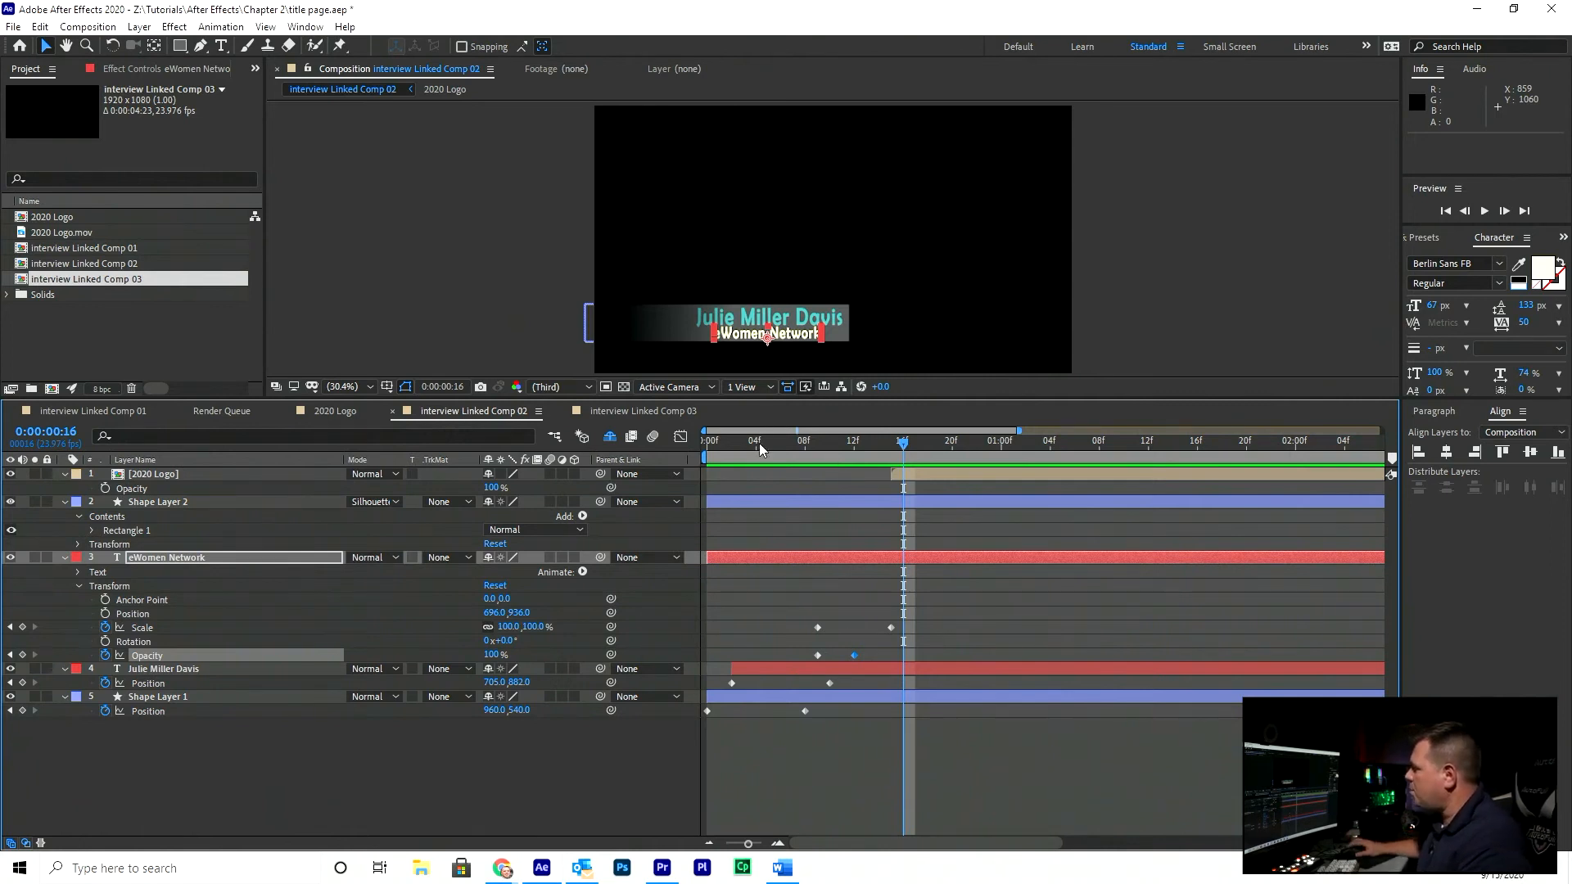
{"action": "key", "text": "space"}
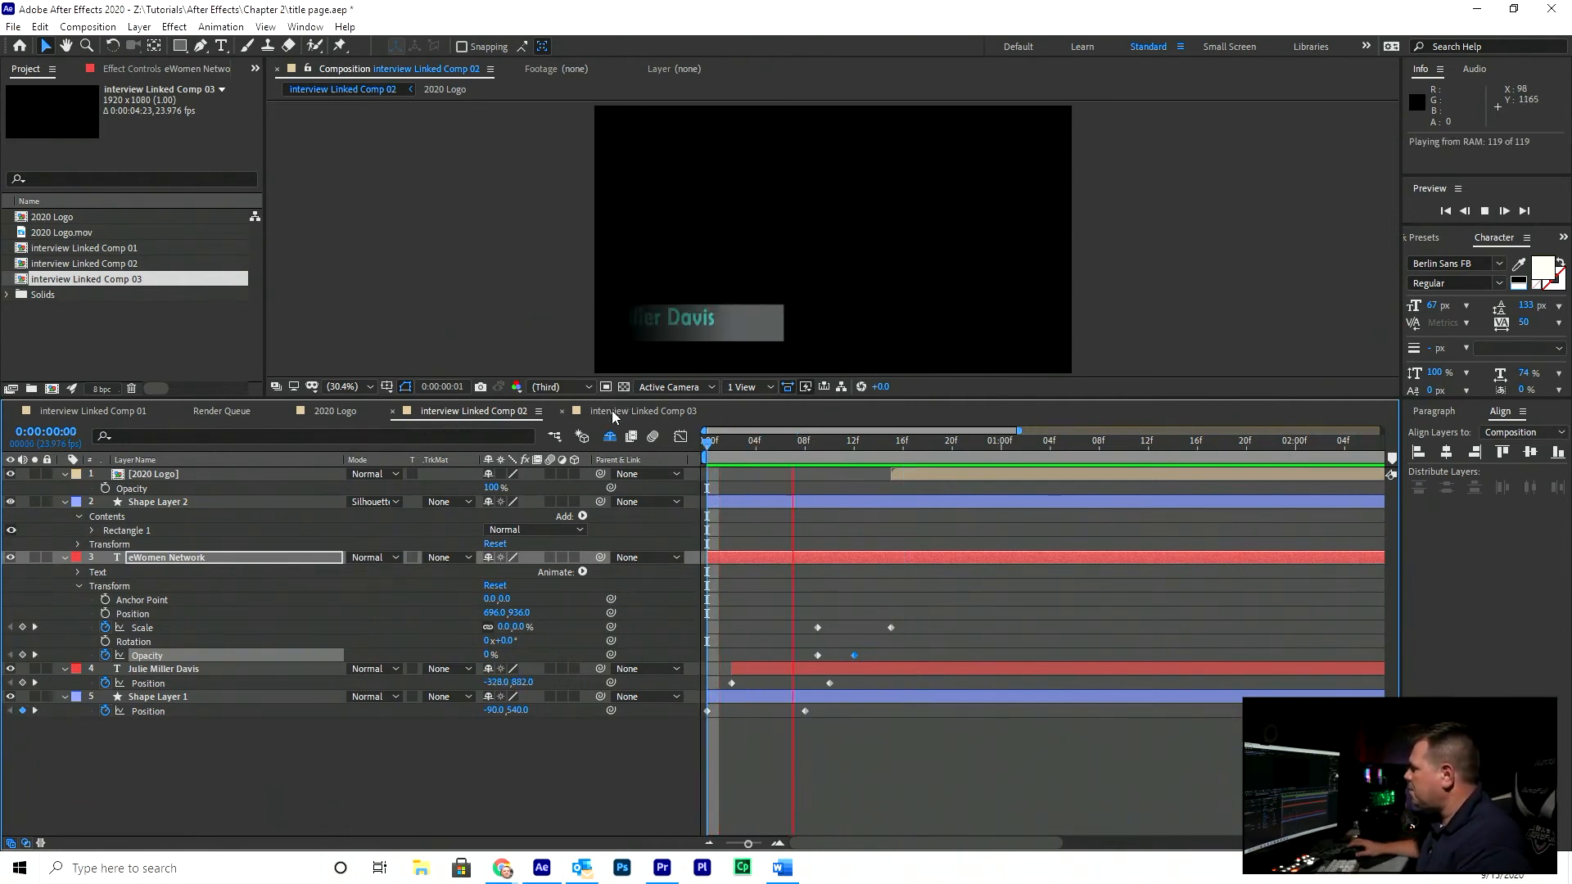
{"action": "key", "text": "space"}
Make the 2020 Logo layer 3D and reveal its full set of transform properties, with the time at 1:00
{"action": "left_click", "coordinate": [880, 444]}
{"action": "left_click_drag", "start_coordinate": [878, 445], "coordinate": [993, 527]}
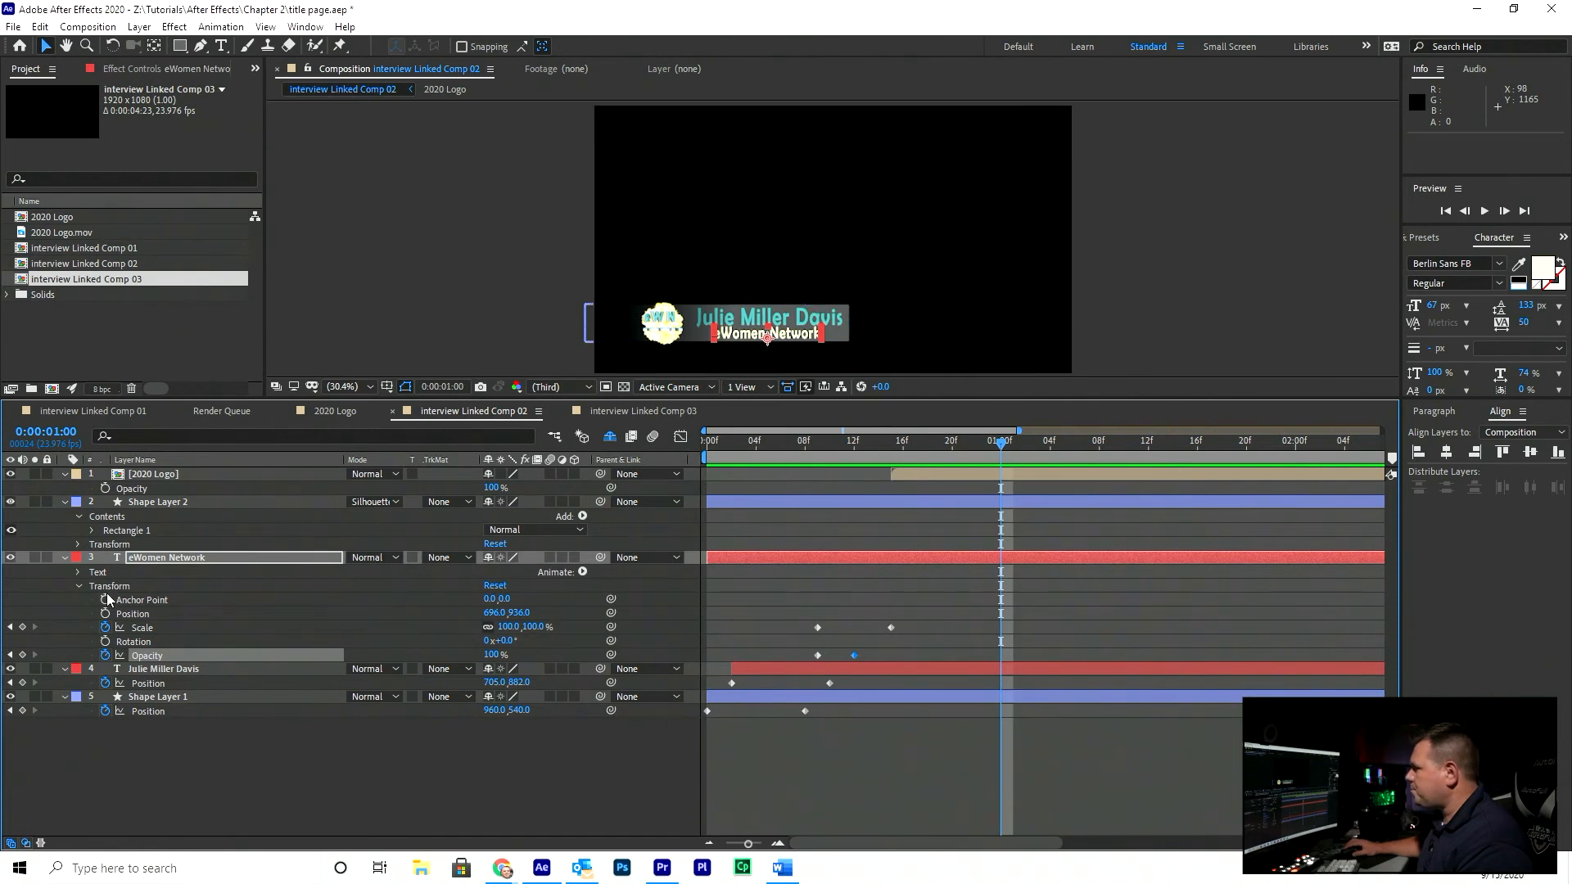
{"action": "left_click", "coordinate": [198, 471]}
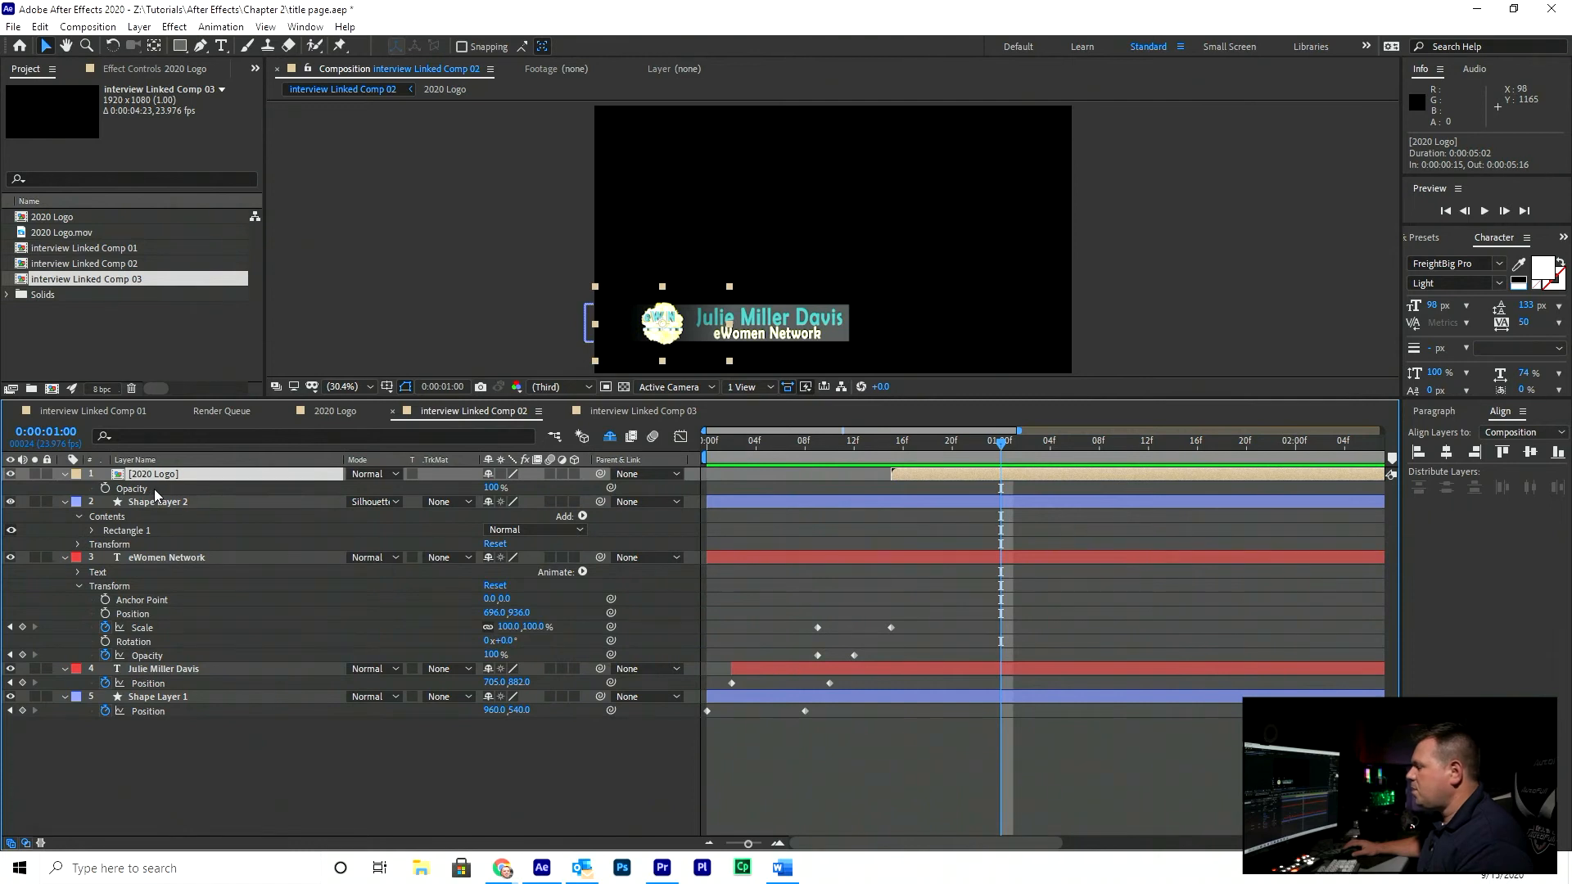
{"action": "left_click", "coordinate": [574, 473]}
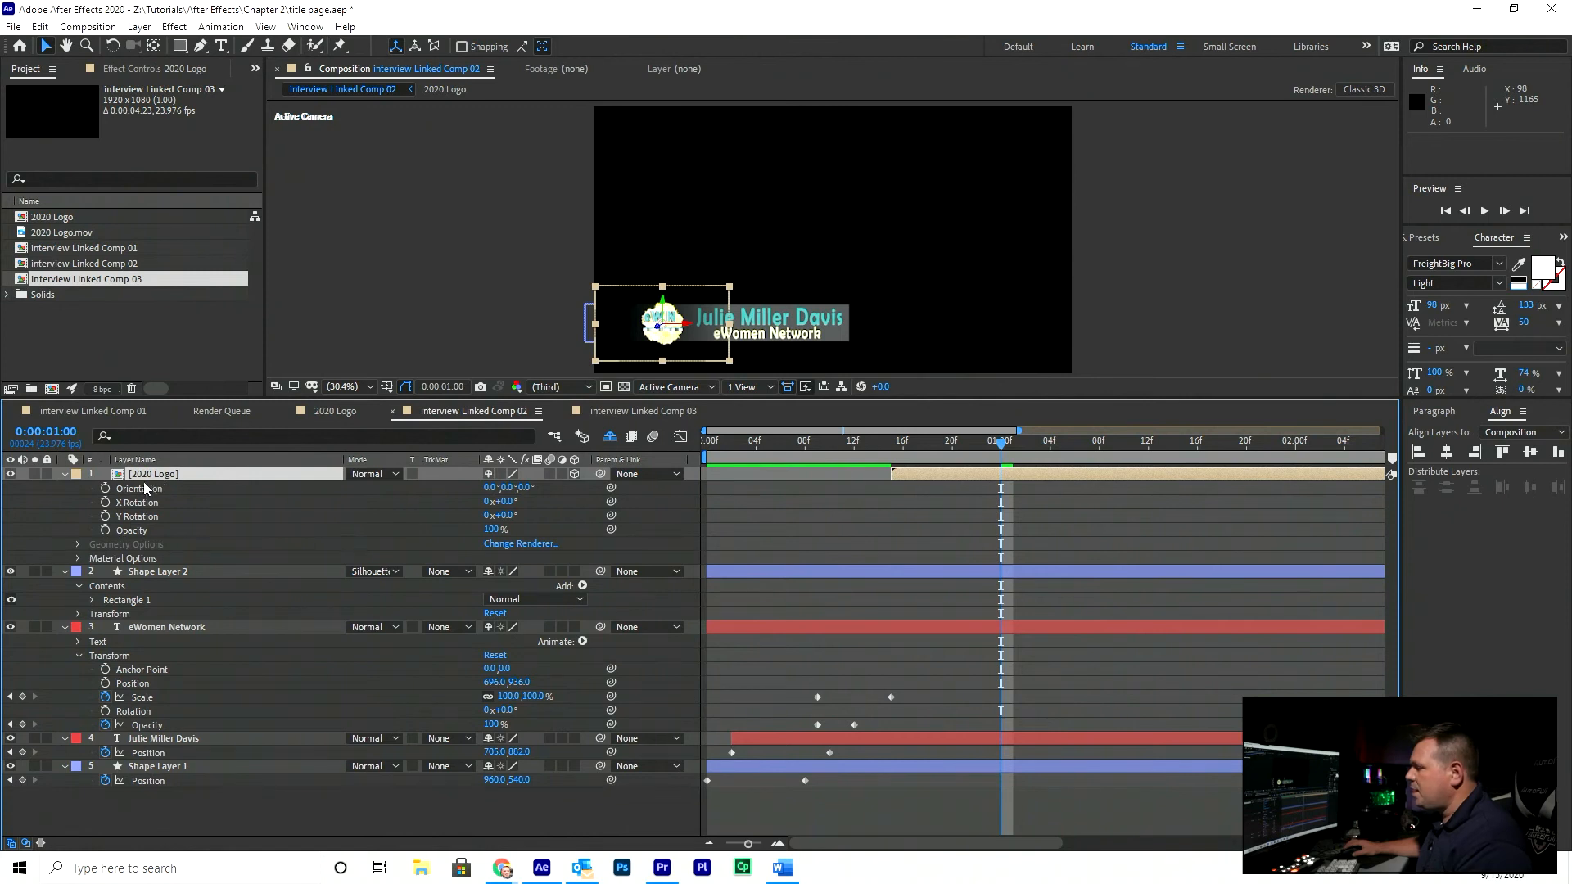
{"action": "left_click", "coordinate": [61, 473]}
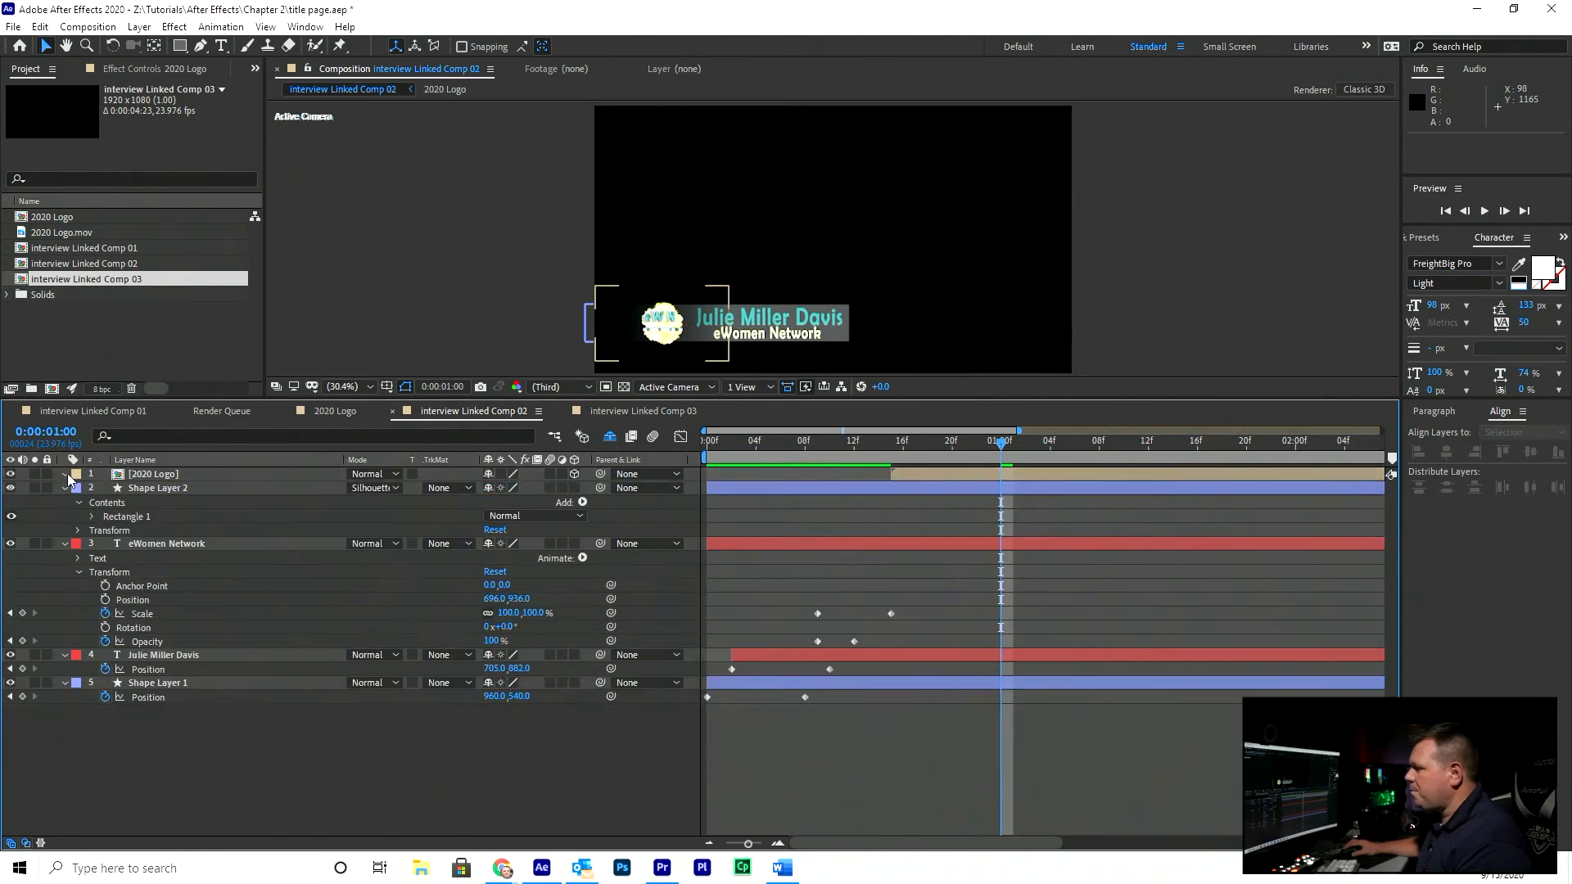
{"action": "left_click", "coordinate": [67, 473]}
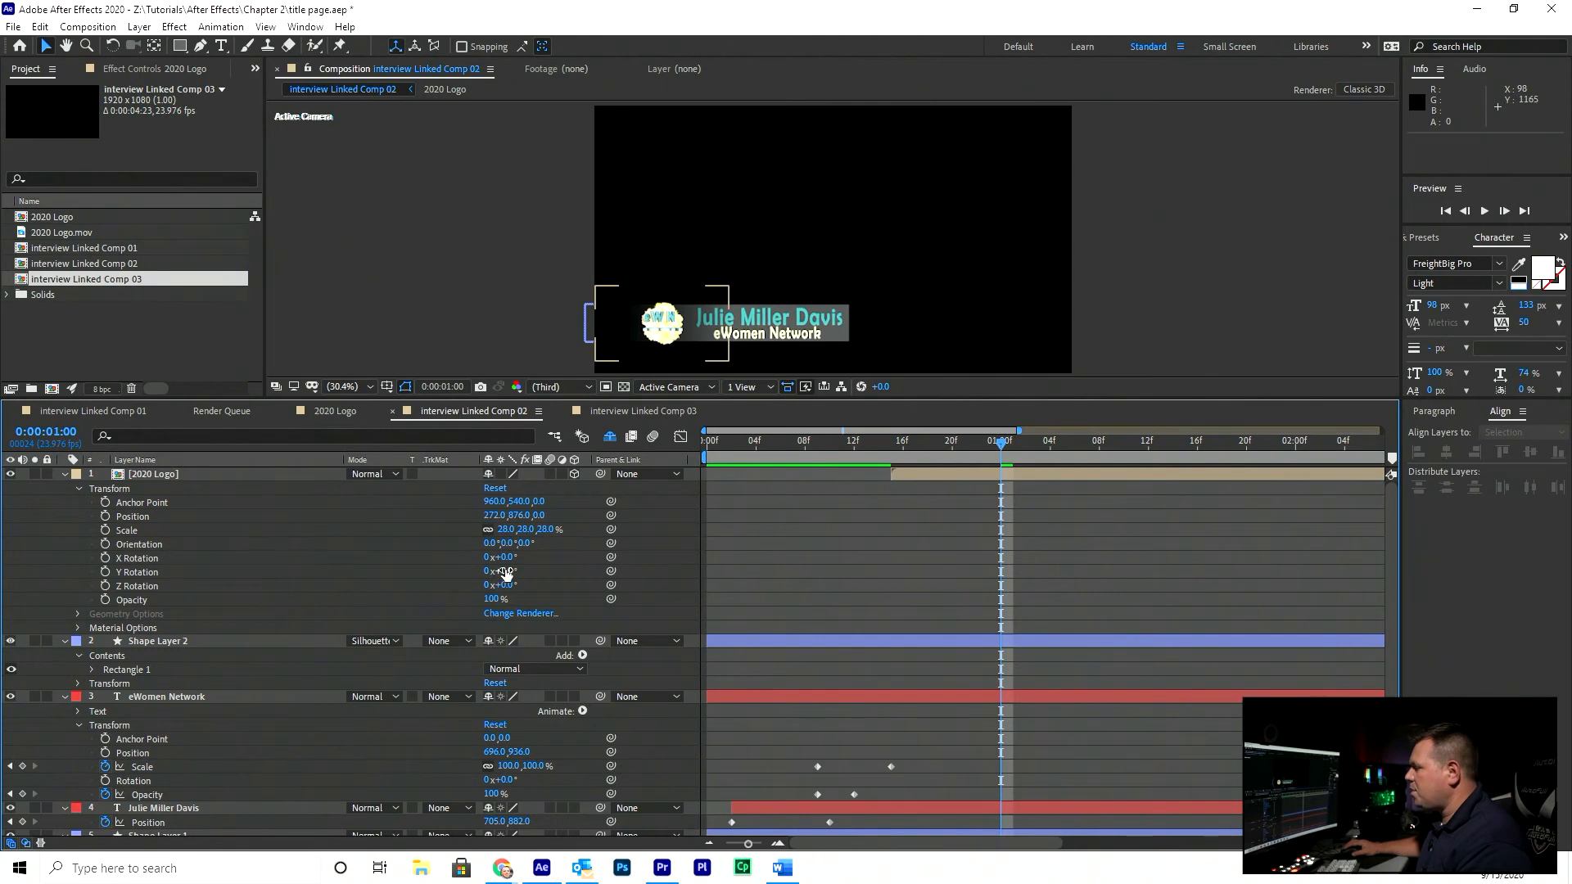
Animate the 2020 Logo layer's Y Rotation from 90° at frame 15 to 0° at 1:00
{"action": "left_click", "coordinate": [106, 571]}
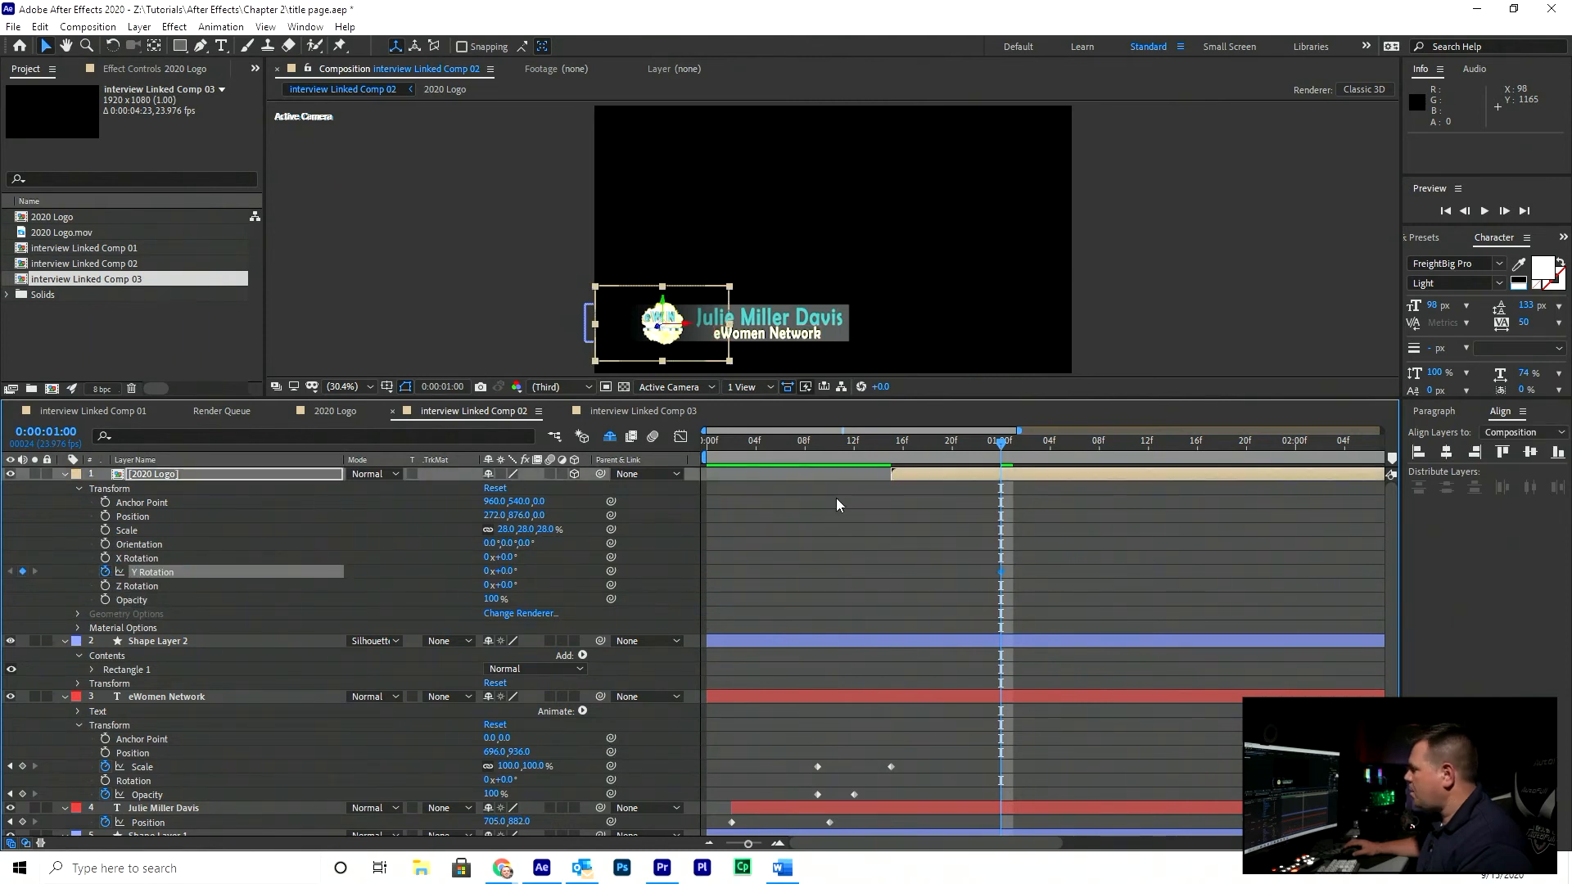
{"action": "left_click_drag", "start_coordinate": [963, 445], "coordinate": [895, 470]}
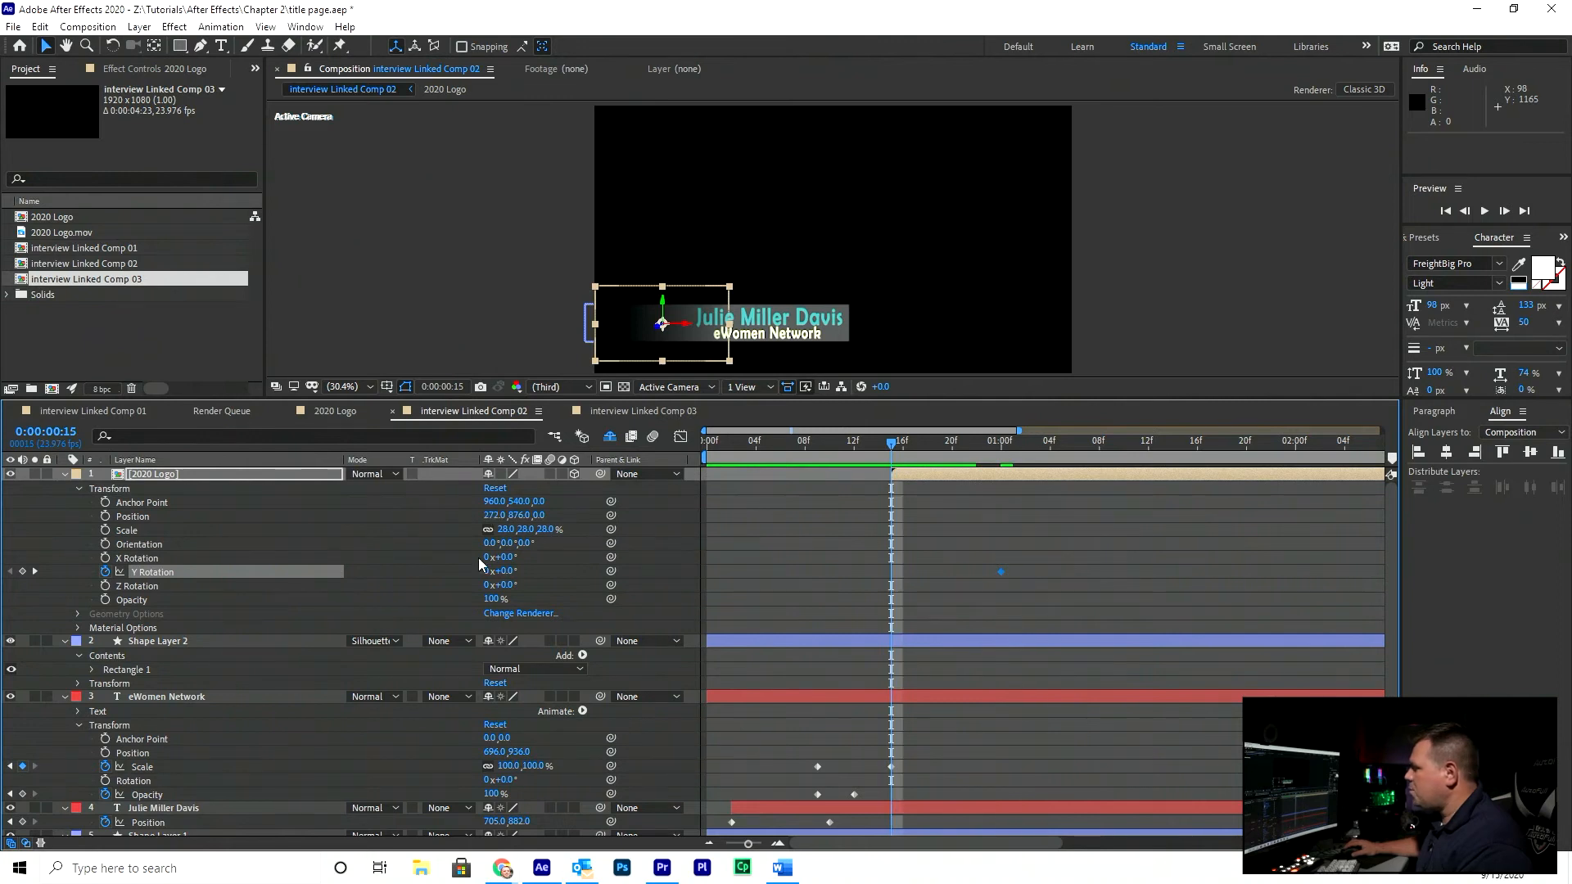
{"action": "left_click", "coordinate": [505, 570]}
{"action": "type", "text": "90"}
{"action": "key", "text": "Return"}
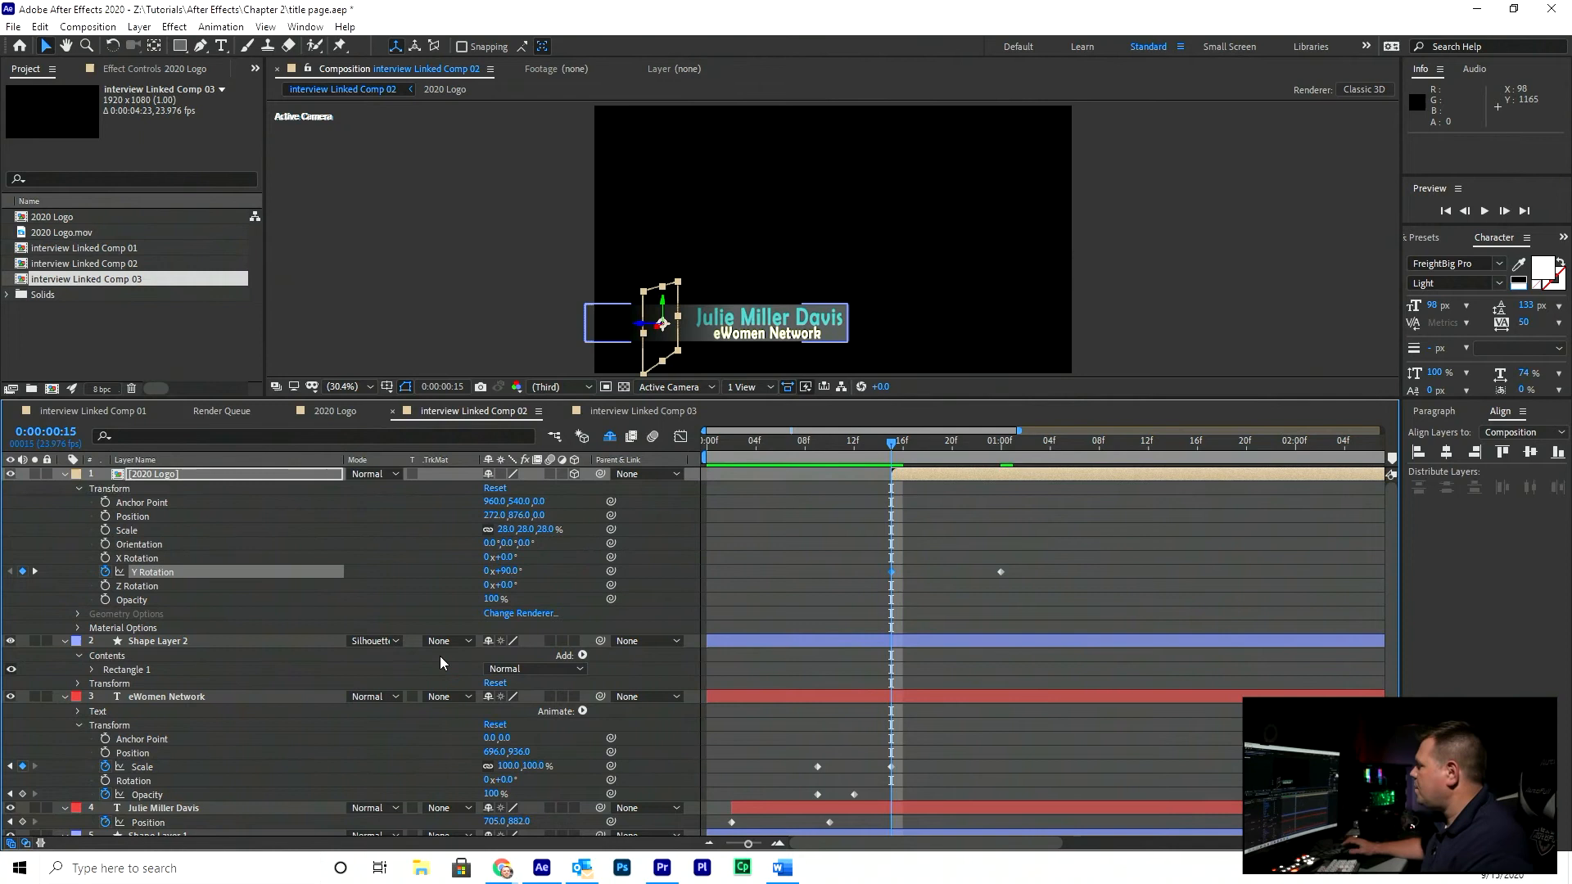
Preview the logo's rotation, both on its own and with the whole title animation from the start
{"action": "key", "text": "space"}
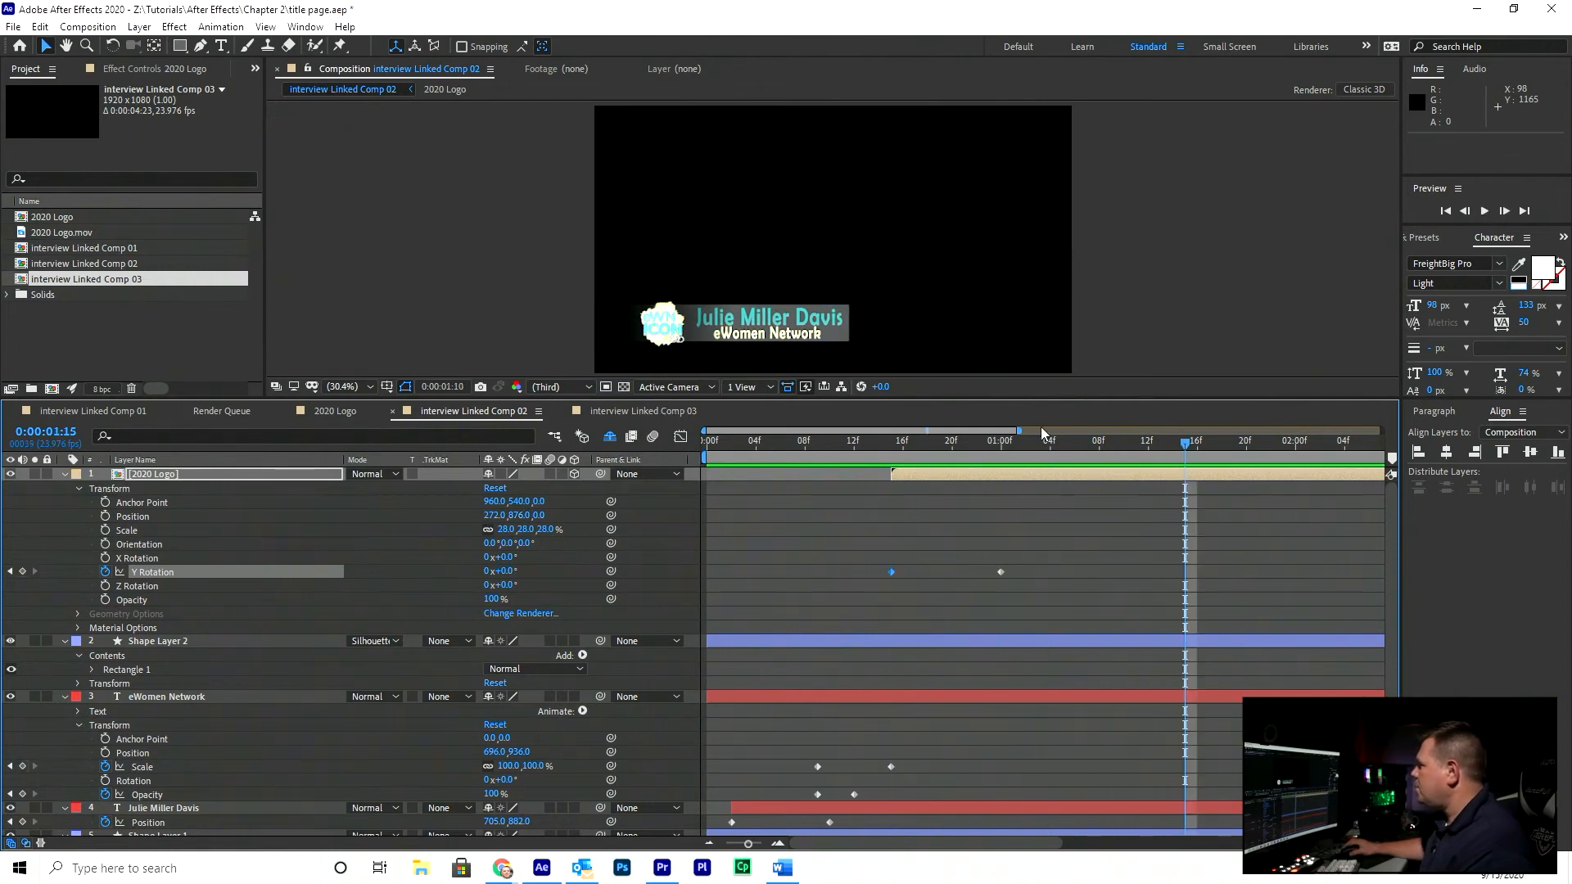
{"action": "key", "text": "space"}
{"action": "left_click_drag", "start_coordinate": [896, 439], "coordinate": [890, 429]}
{"action": "key", "text": "space"}
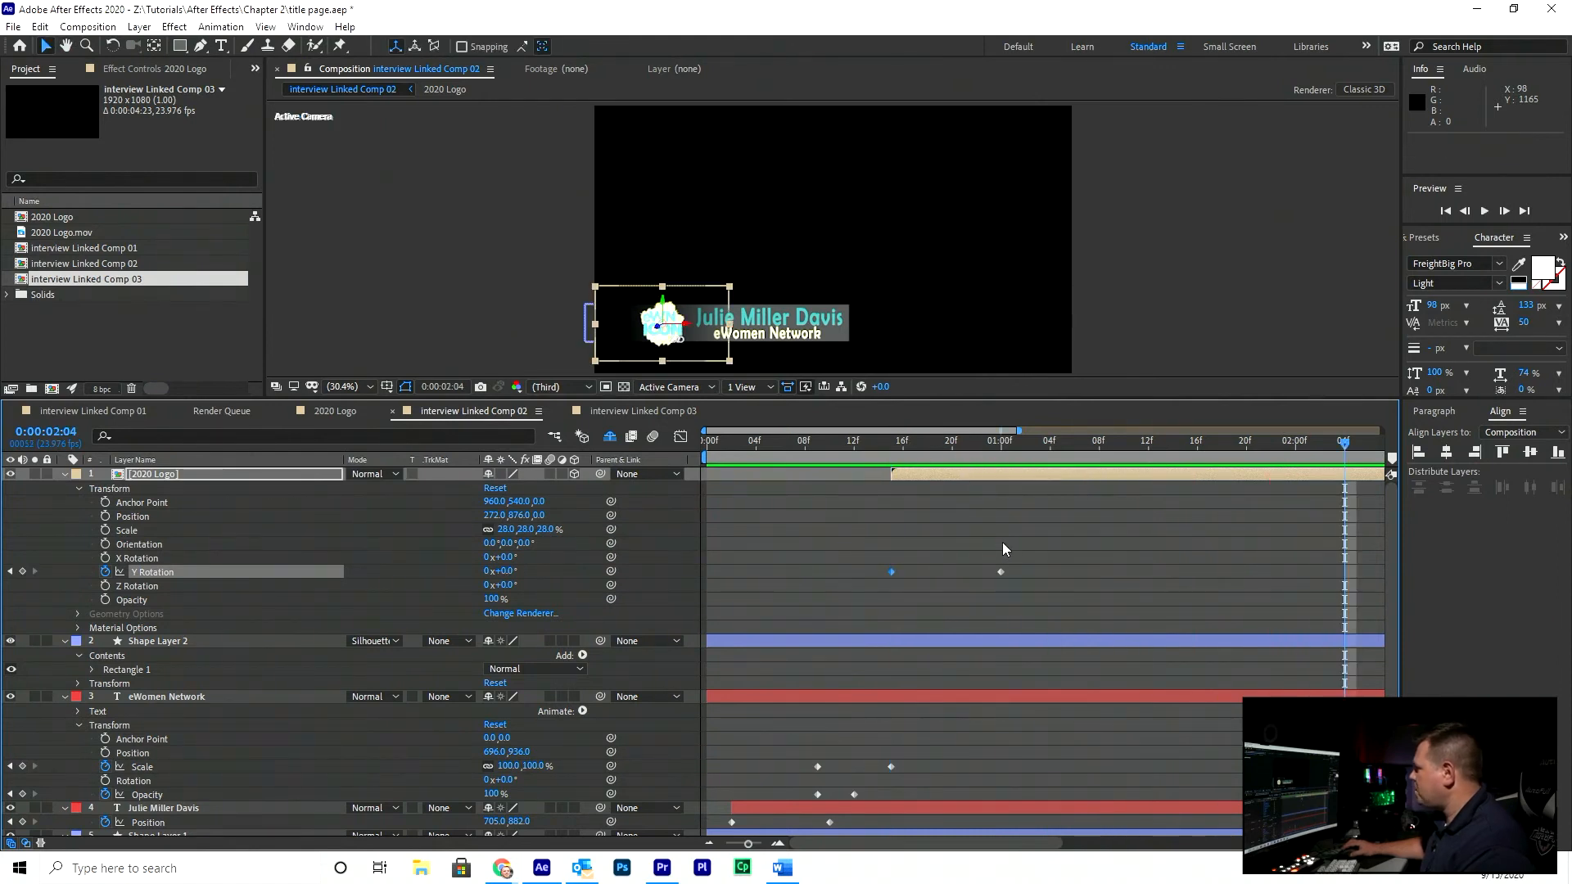
{"action": "key", "text": "Home"}
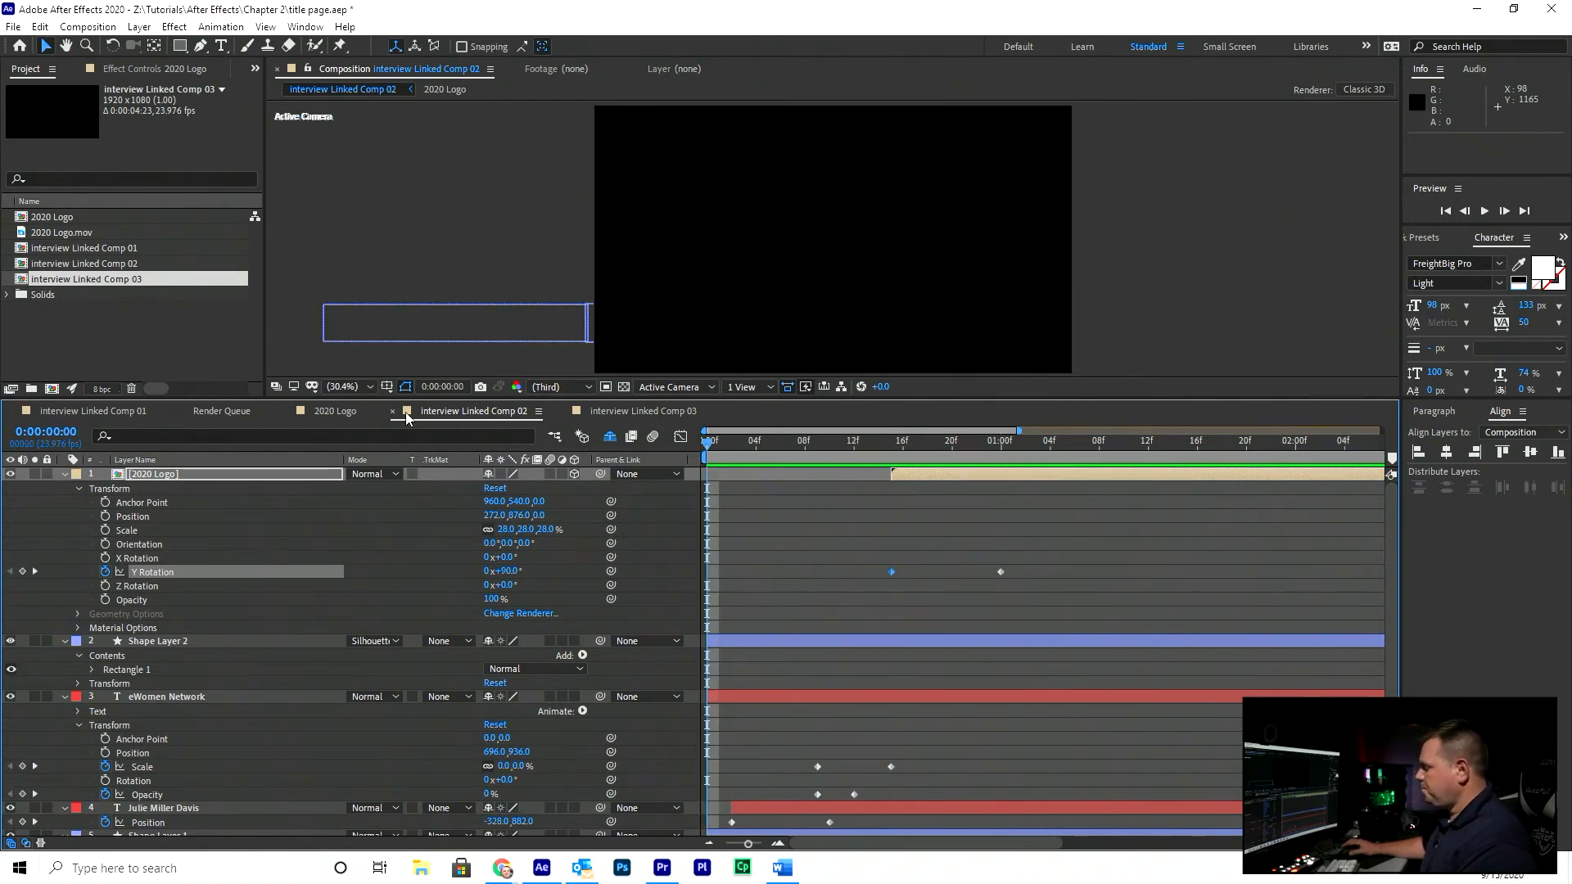
{"action": "key", "text": "space"}
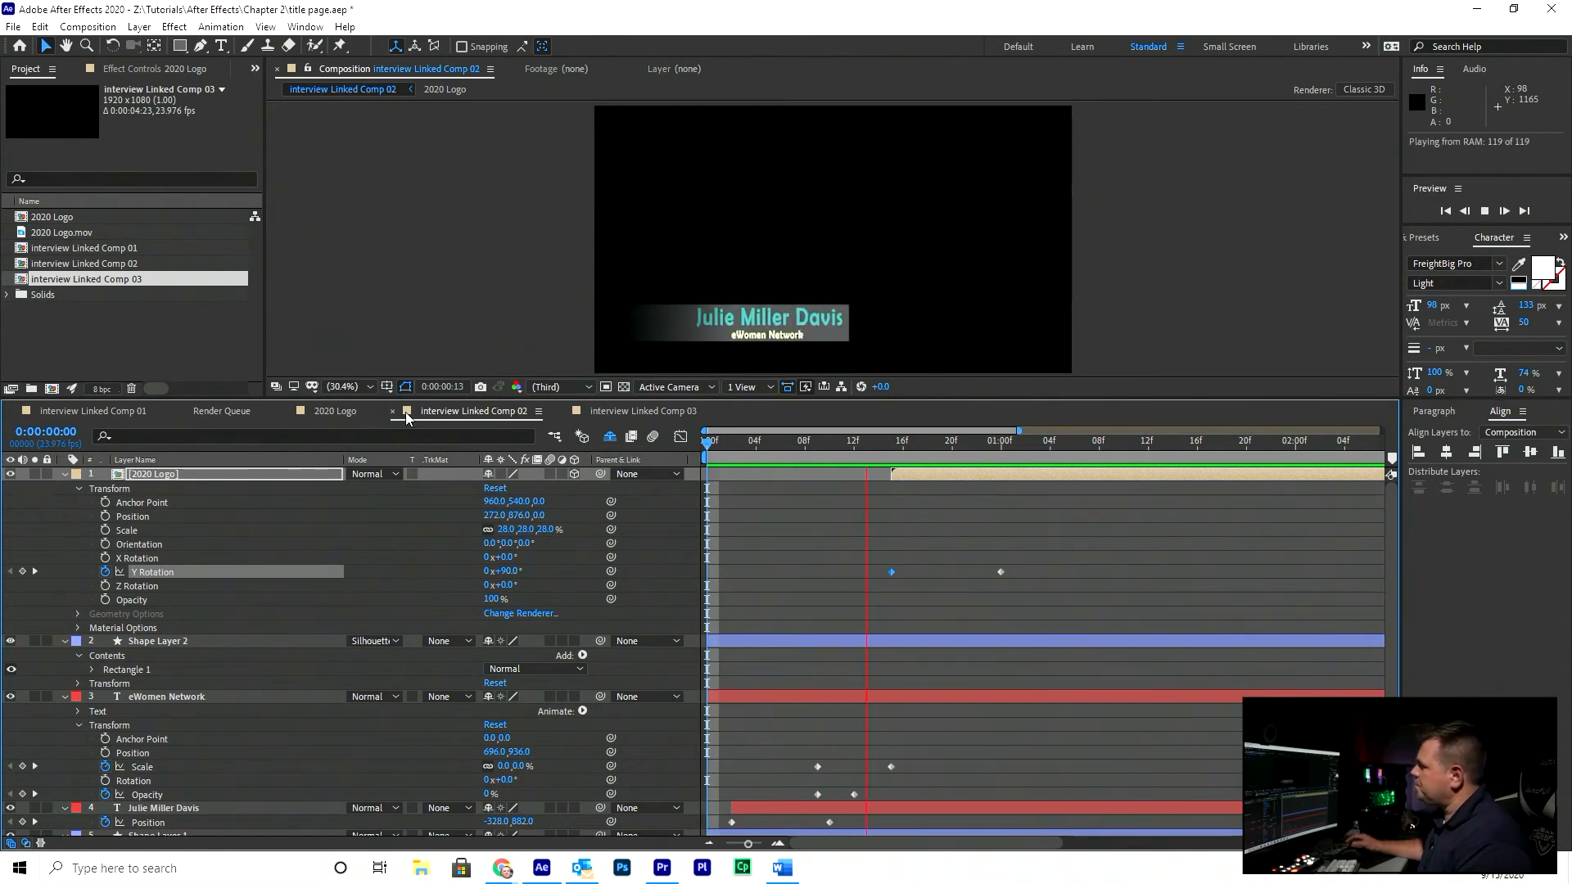
{"action": "key", "text": "space"}
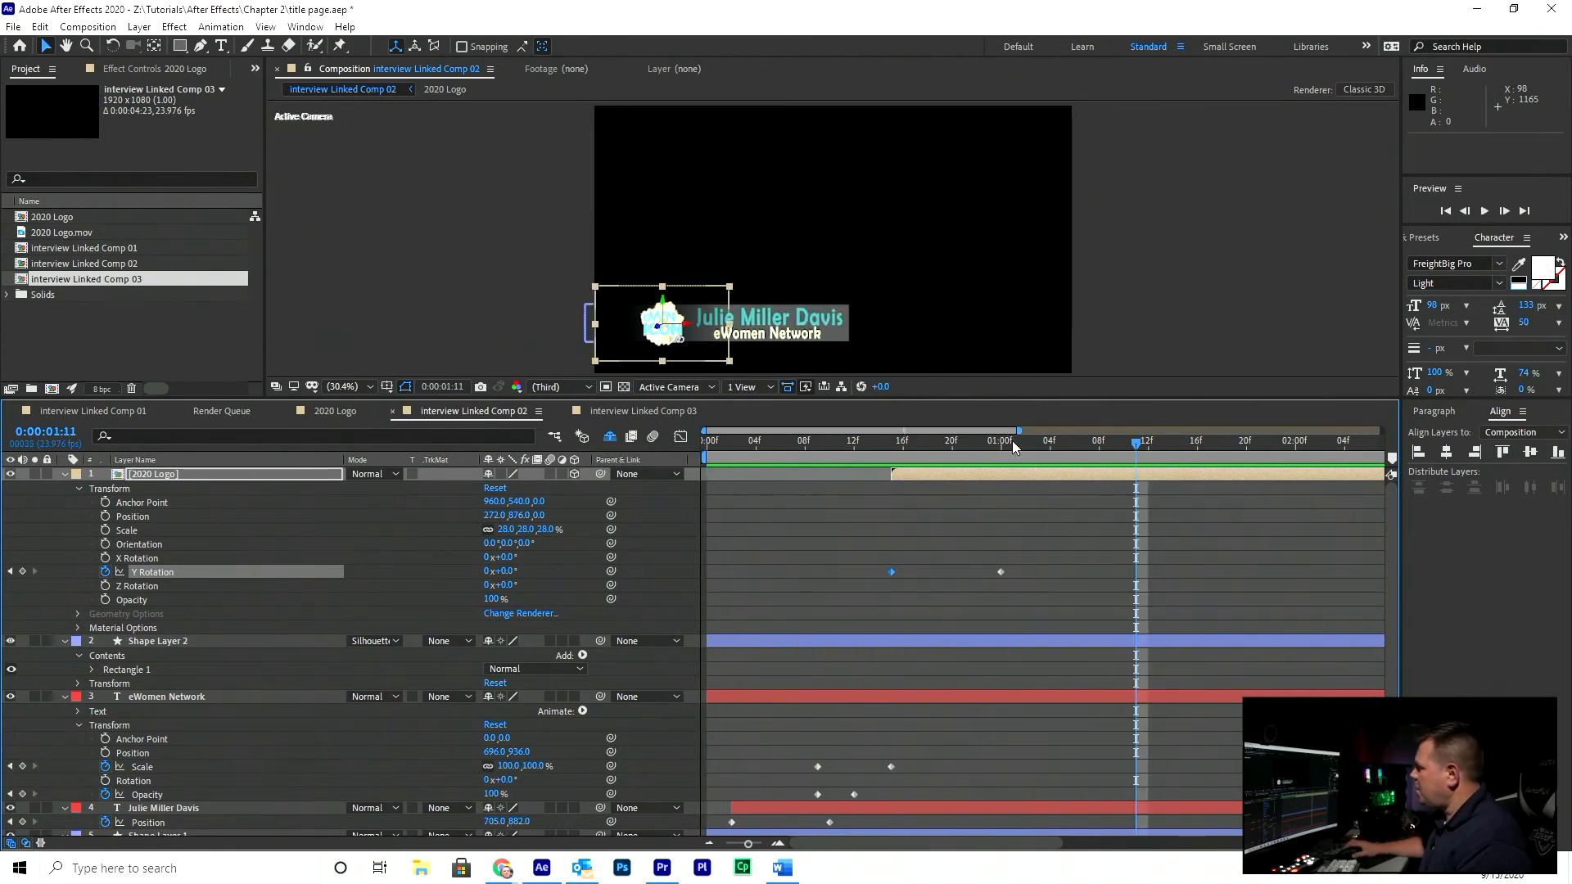
Shift the 2020 Logo layer to start at frame 12 and preview the new timing
{"action": "left_click_drag", "start_coordinate": [792, 431], "coordinate": [892, 432]}
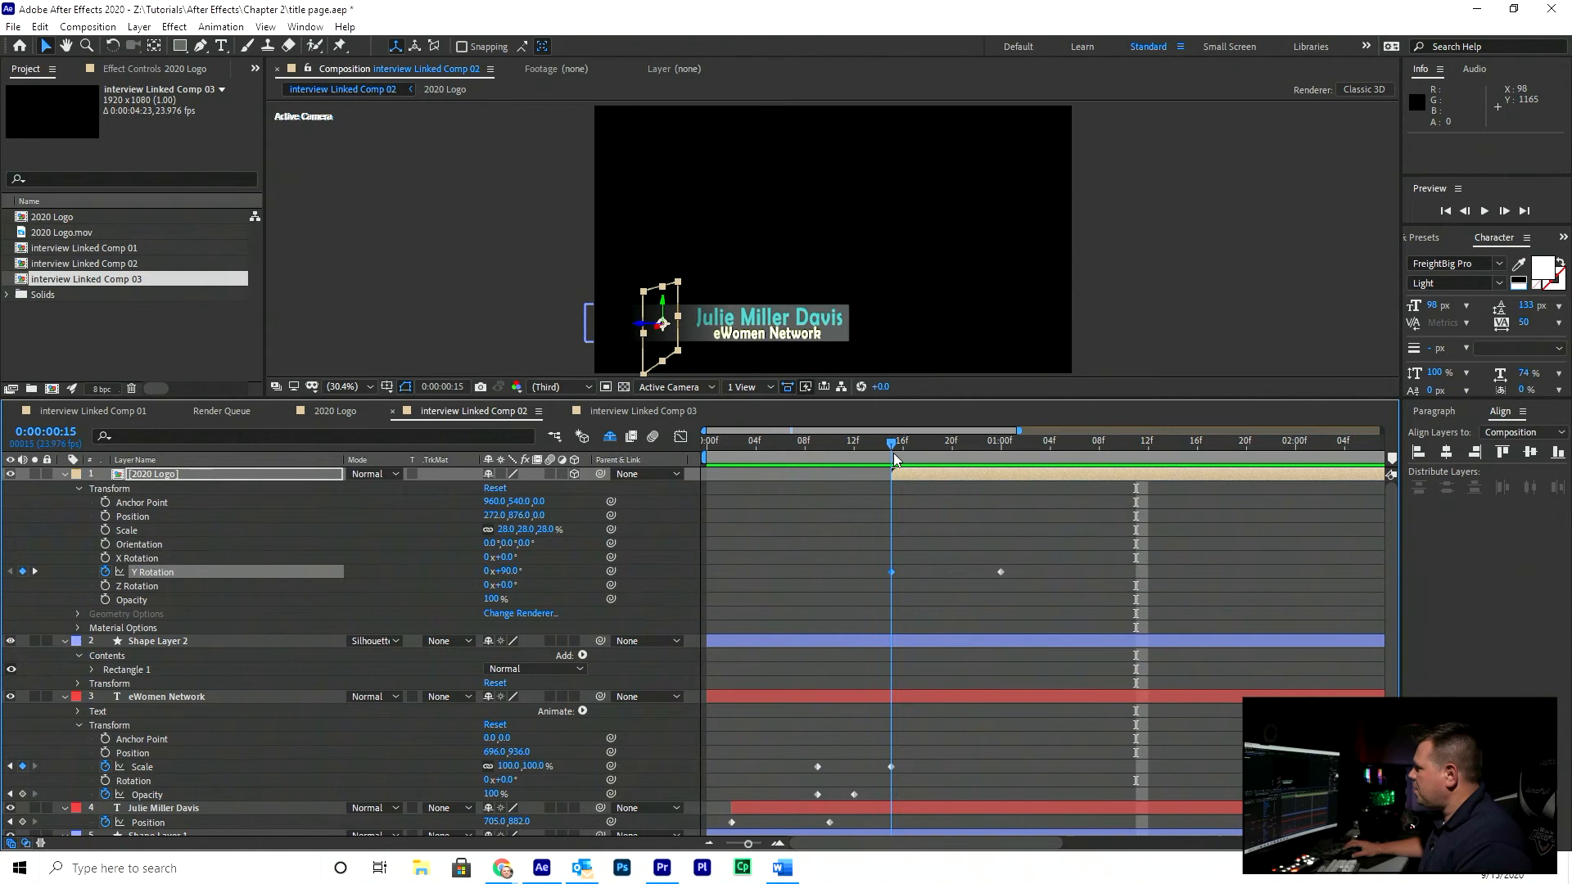
{"action": "left_click_drag", "start_coordinate": [980, 475], "coordinate": [940, 493]}
{"action": "key", "text": "space"}
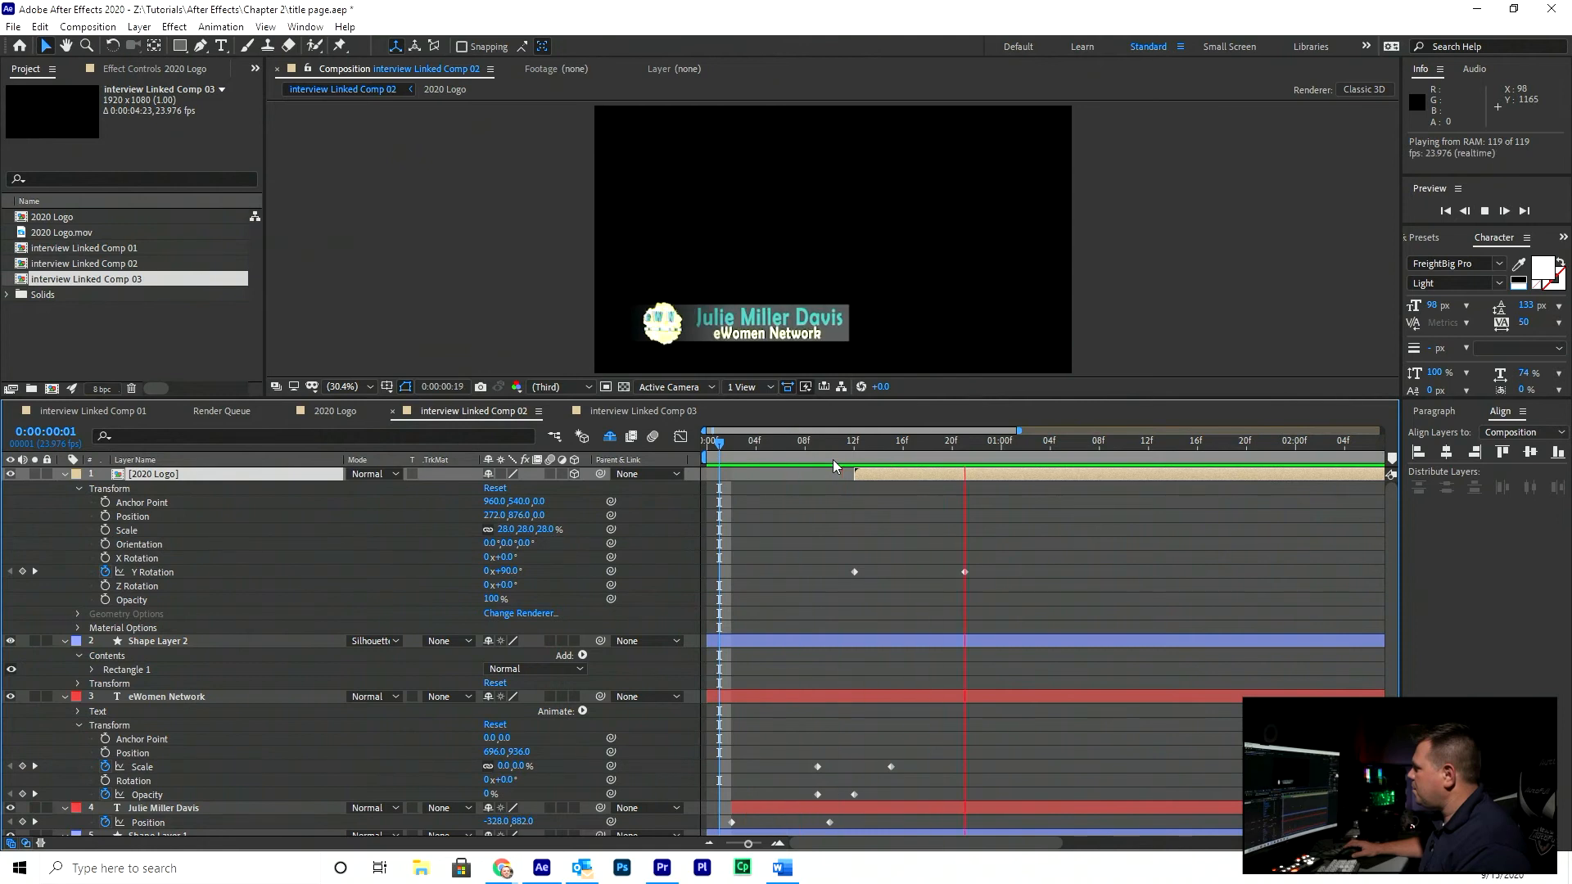
{"action": "key", "text": "space"}
Animate the 2020 Logo layer's Opacity from 0% at frame 12 to 100% at frame 17
{"action": "left_click_drag", "start_coordinate": [829, 450], "coordinate": [897, 453]}
{"action": "left_click", "coordinate": [914, 458]}
{"action": "left_click", "coordinate": [882, 496]}
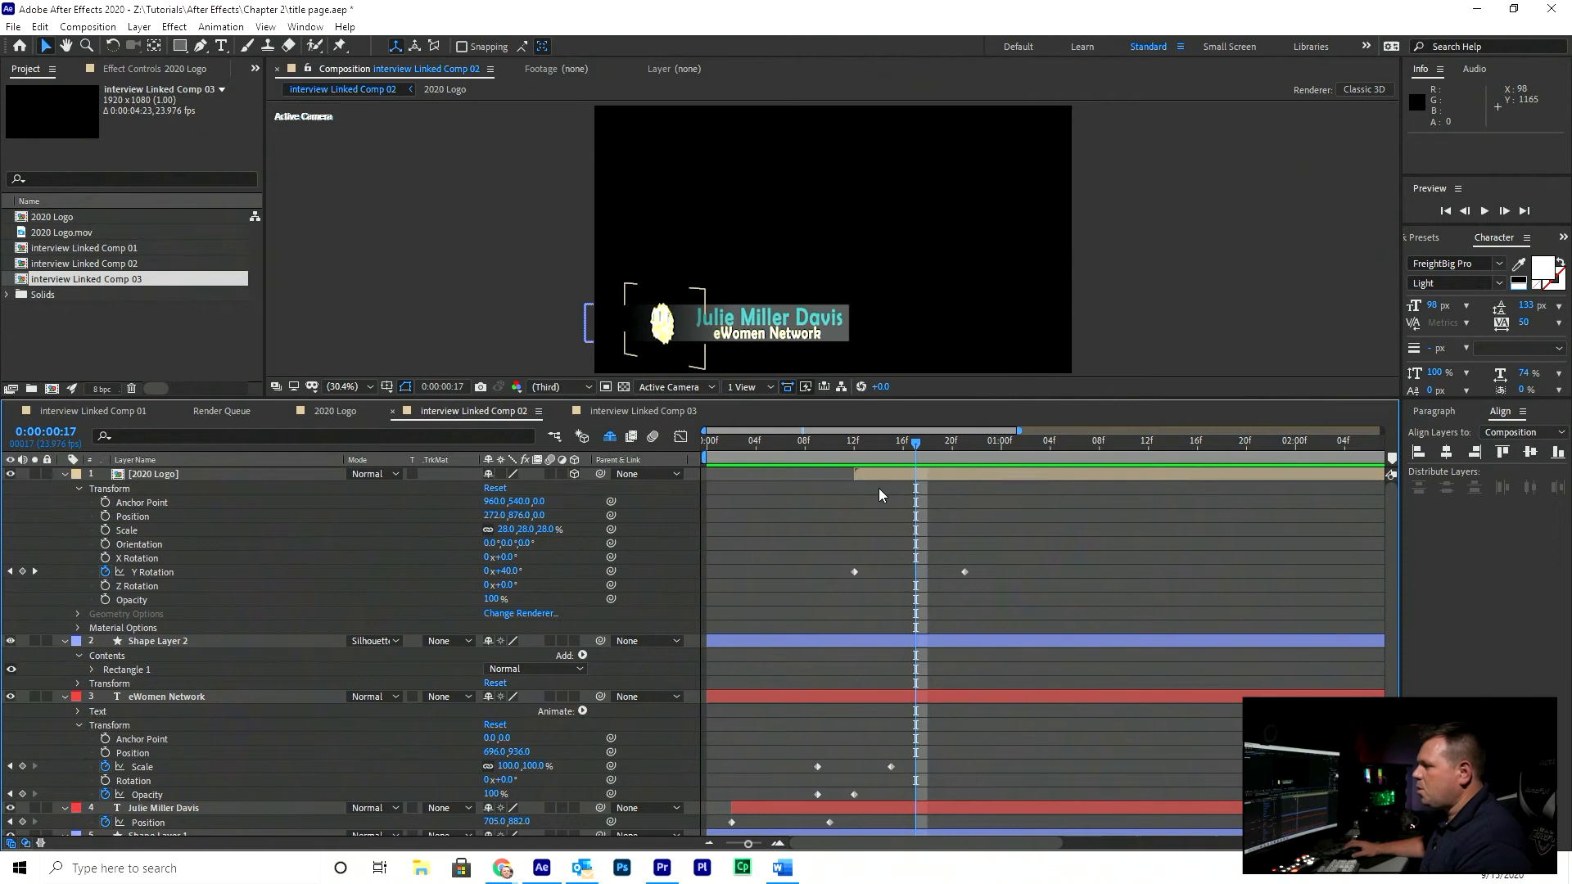
{"action": "left_click", "coordinate": [105, 599]}
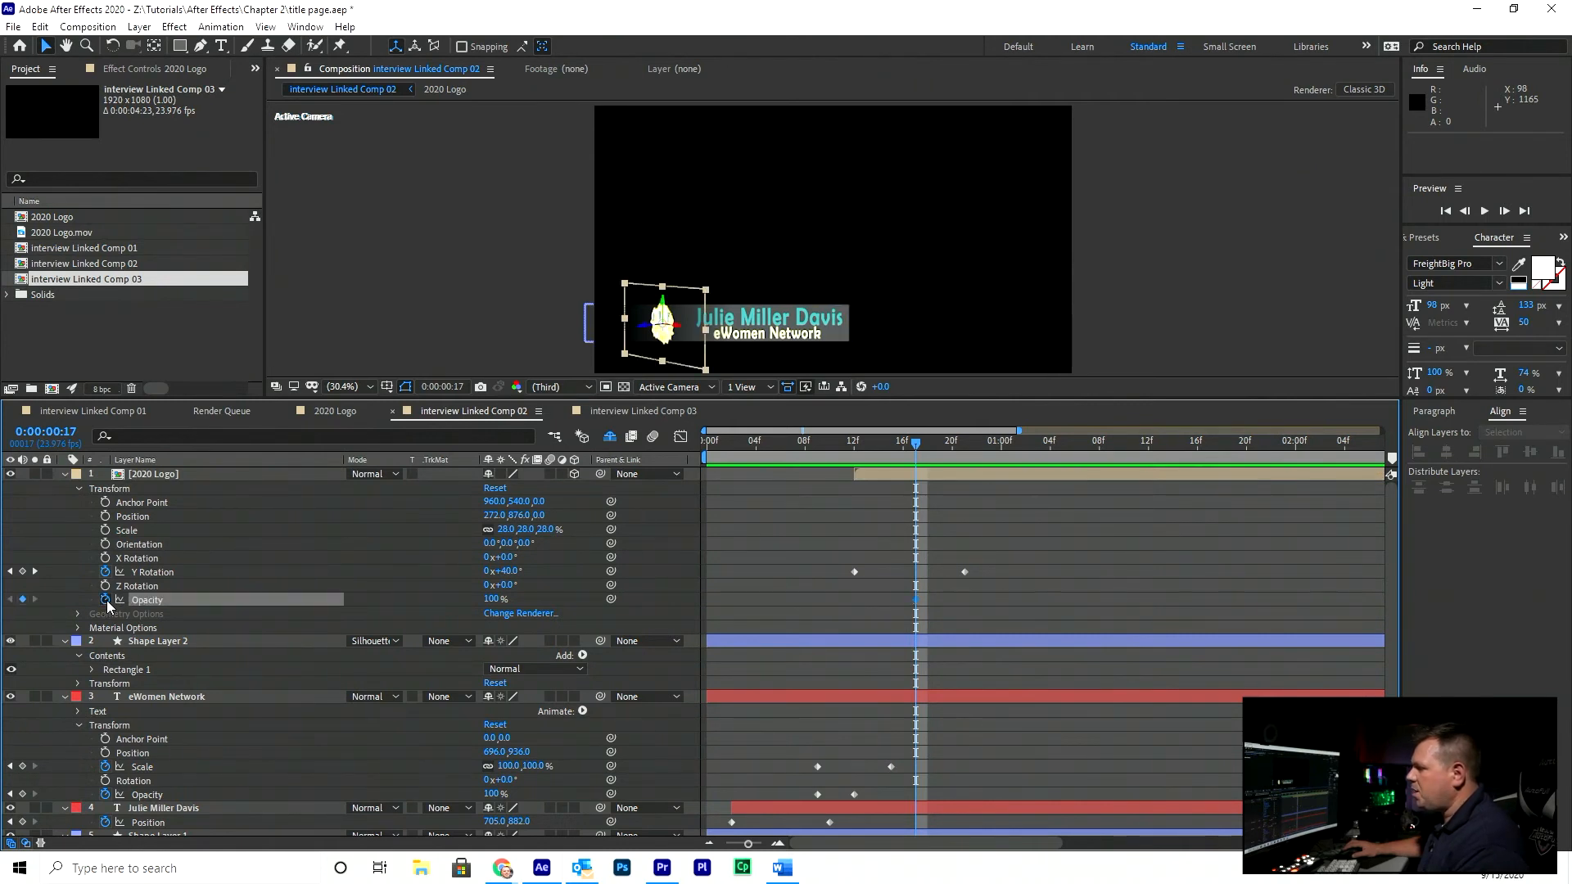
{"action": "left_click", "coordinate": [855, 442]}
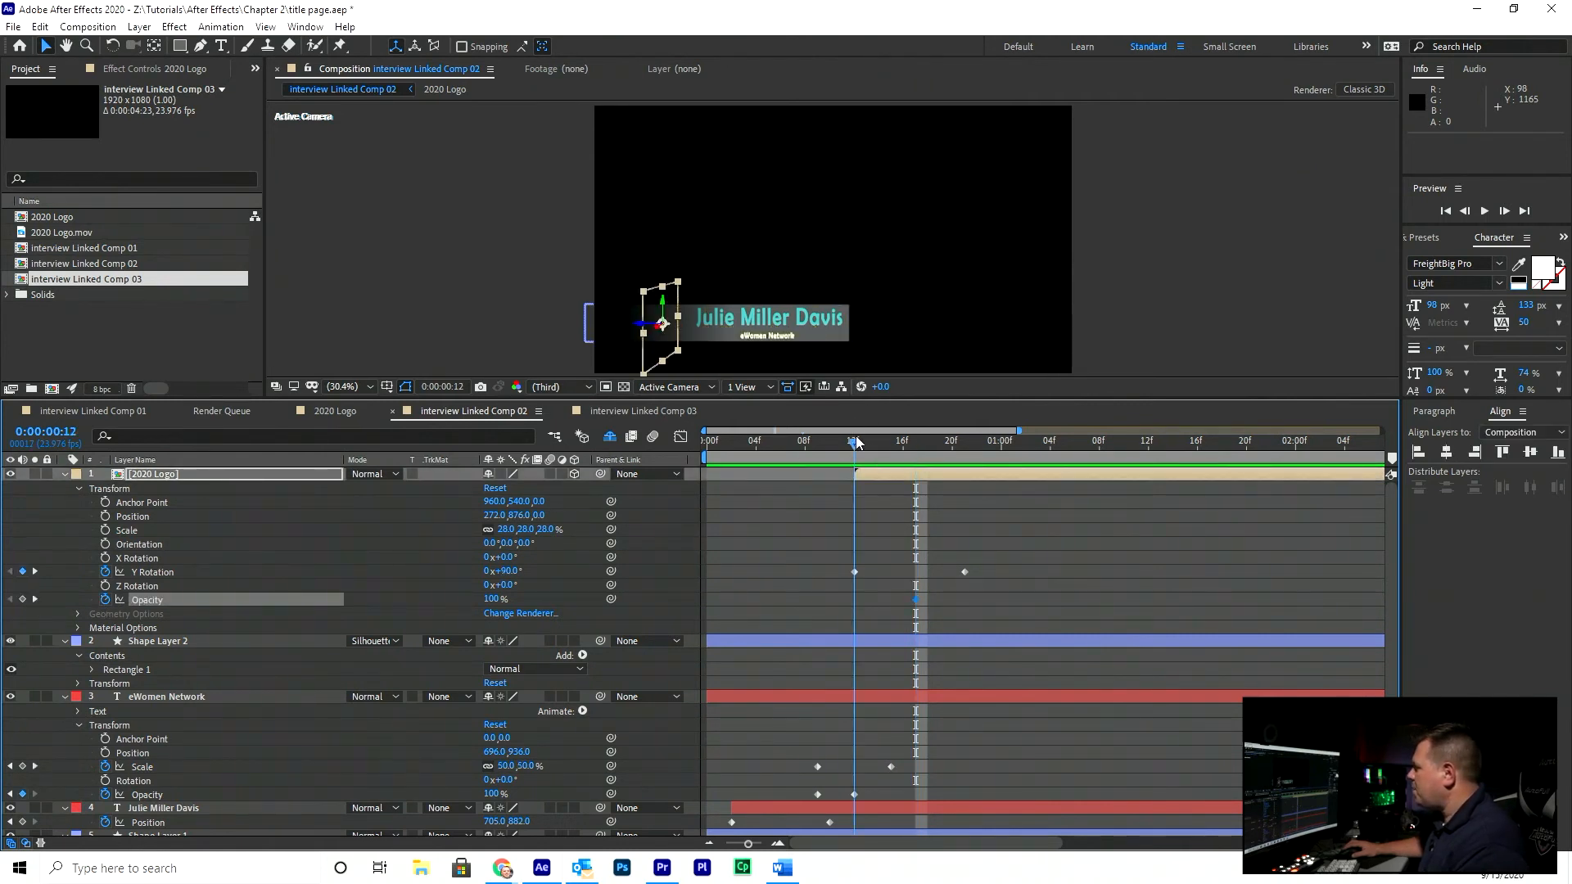
{"action": "left_click", "coordinate": [496, 598]}
{"action": "type", "text": "0"}
{"action": "key", "text": "Return"}
Preview the logo's fade and rotation, and save the project
{"action": "key", "text": "space"}
{"action": "key", "text": "space"}
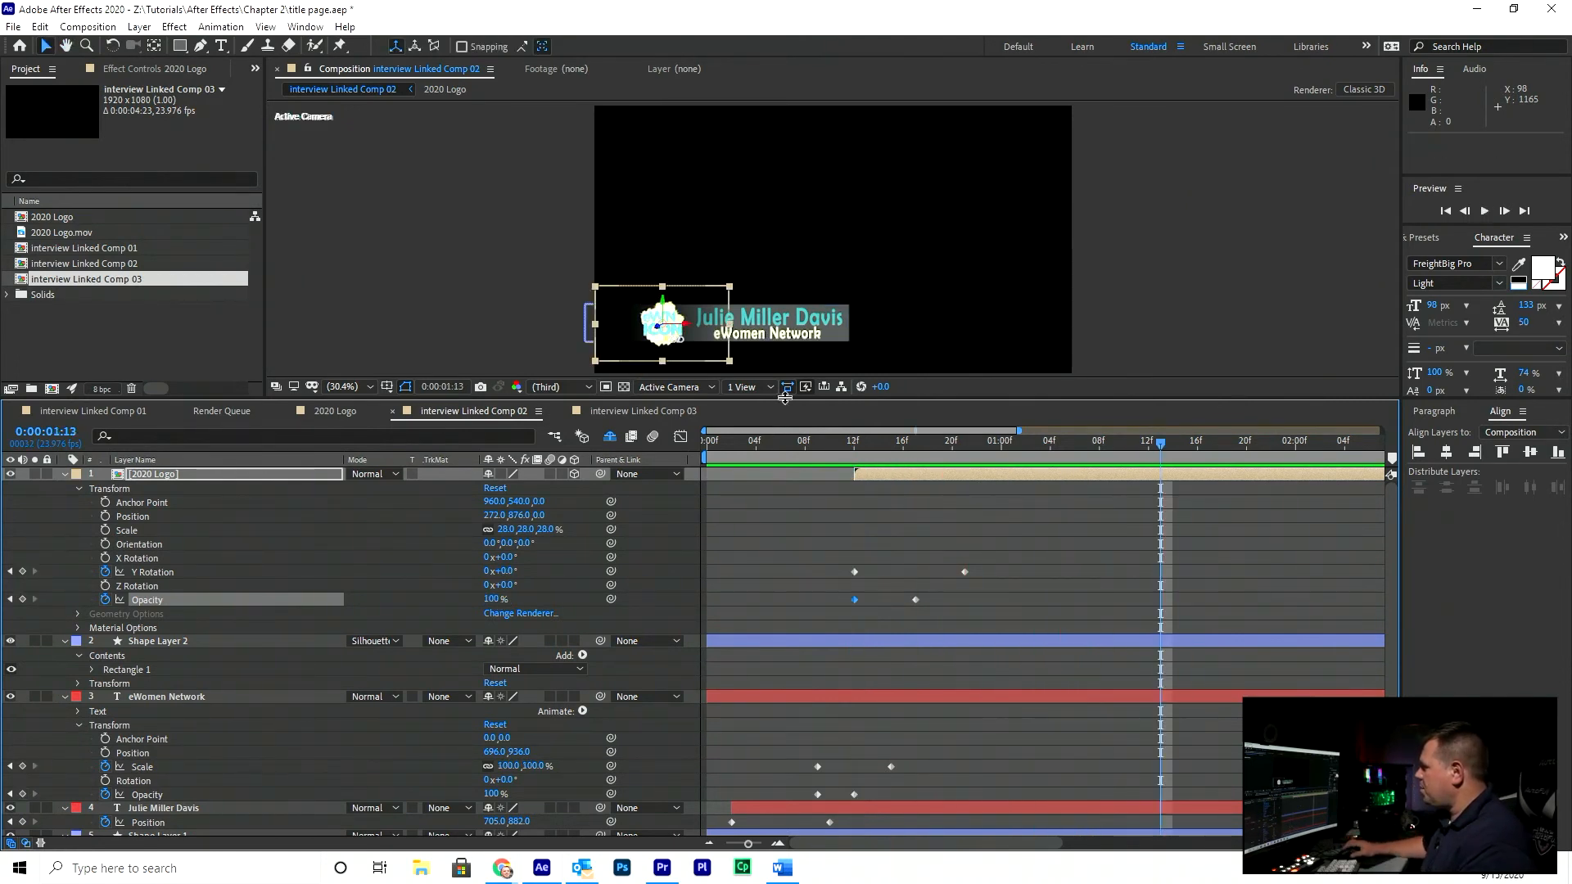
{"action": "left_click_drag", "start_coordinate": [855, 442], "coordinate": [968, 473]}
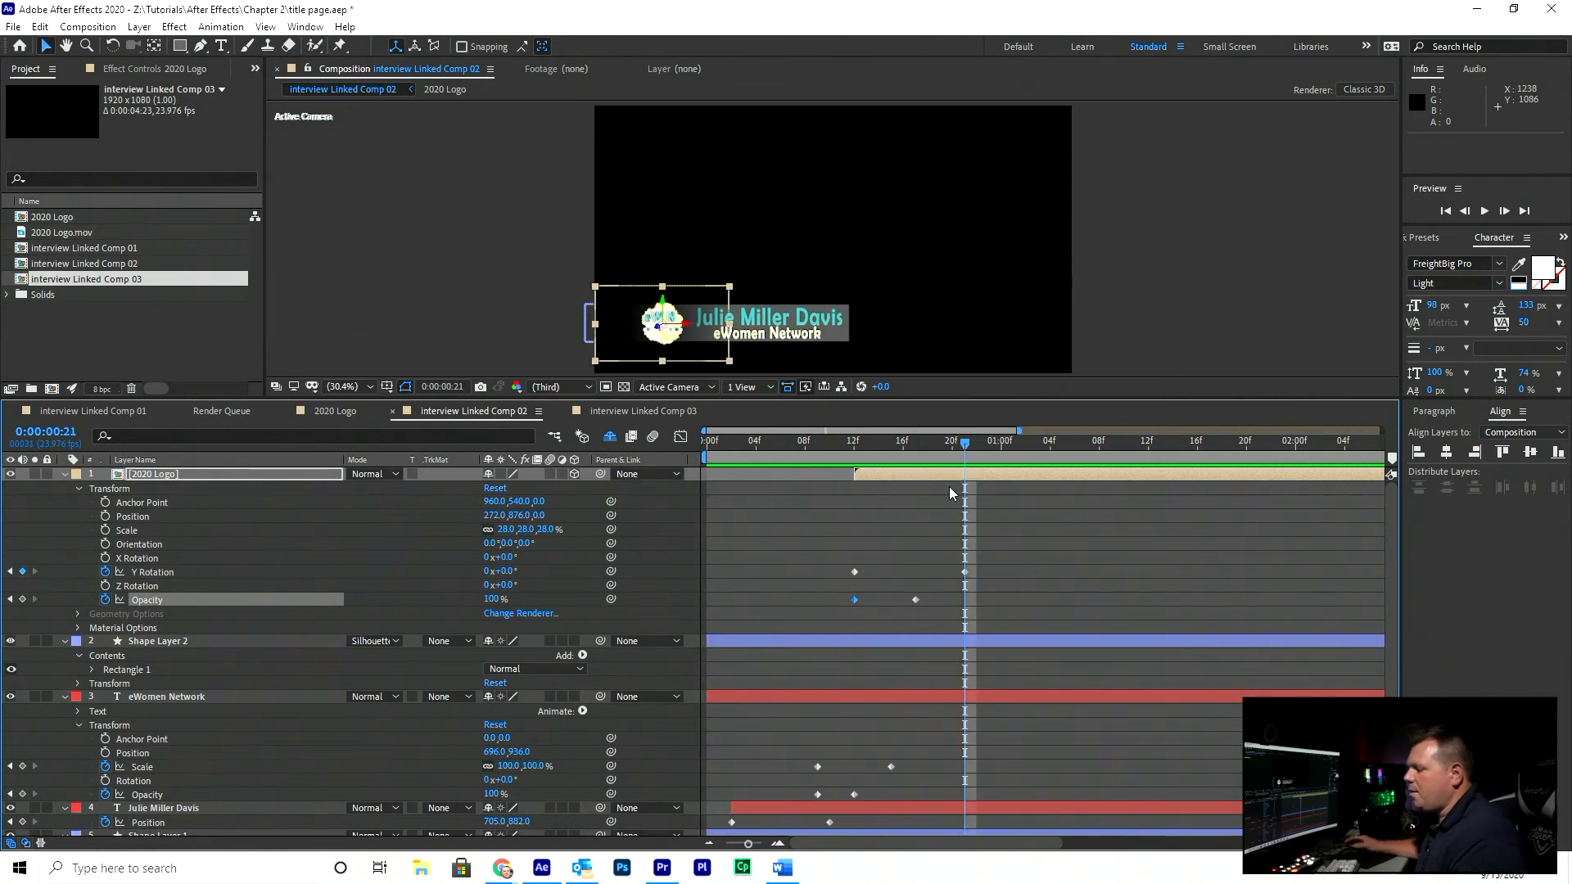
{"action": "key", "text": "ctrl+s"}
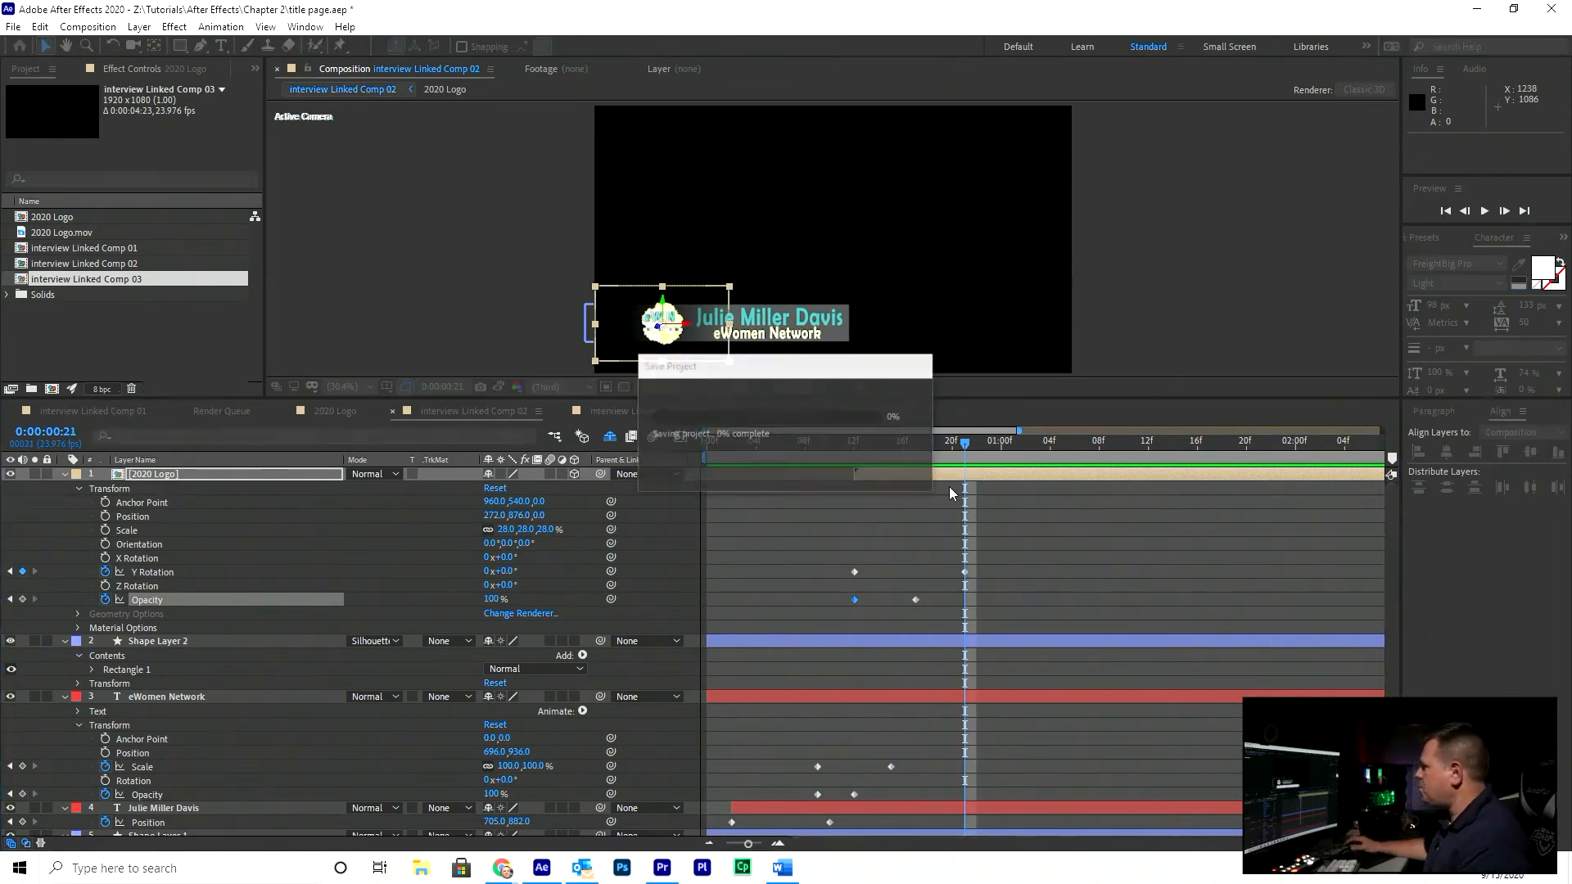
Show only the 2020 Logo layer's keyframed properties, together with its Position and Scale
{"action": "left_click", "coordinate": [323, 531]}
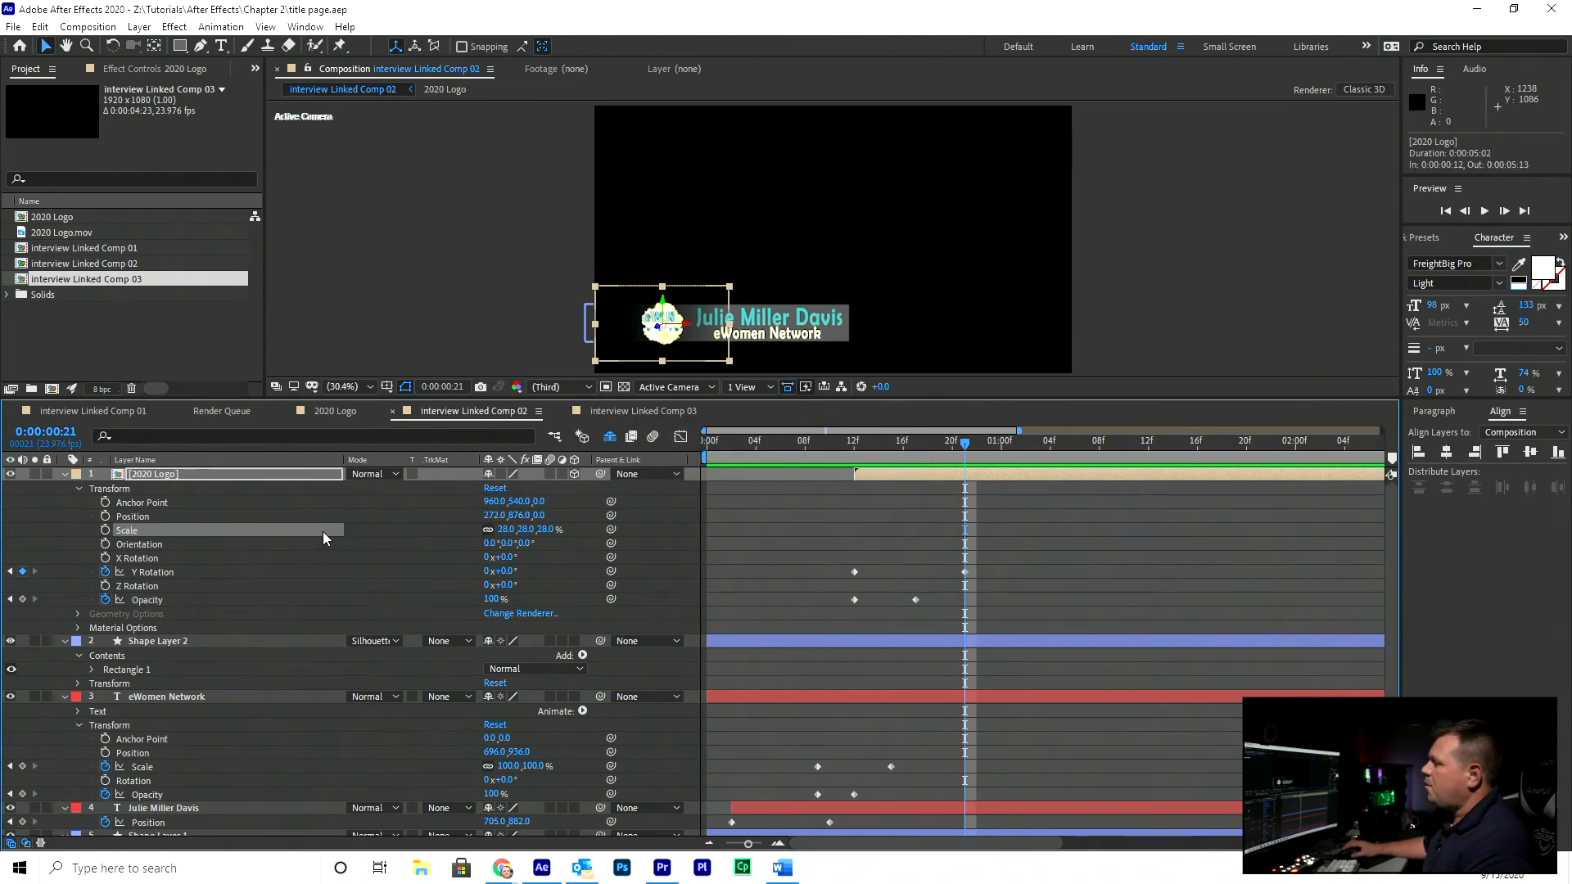
{"action": "left_click", "coordinate": [282, 479]}
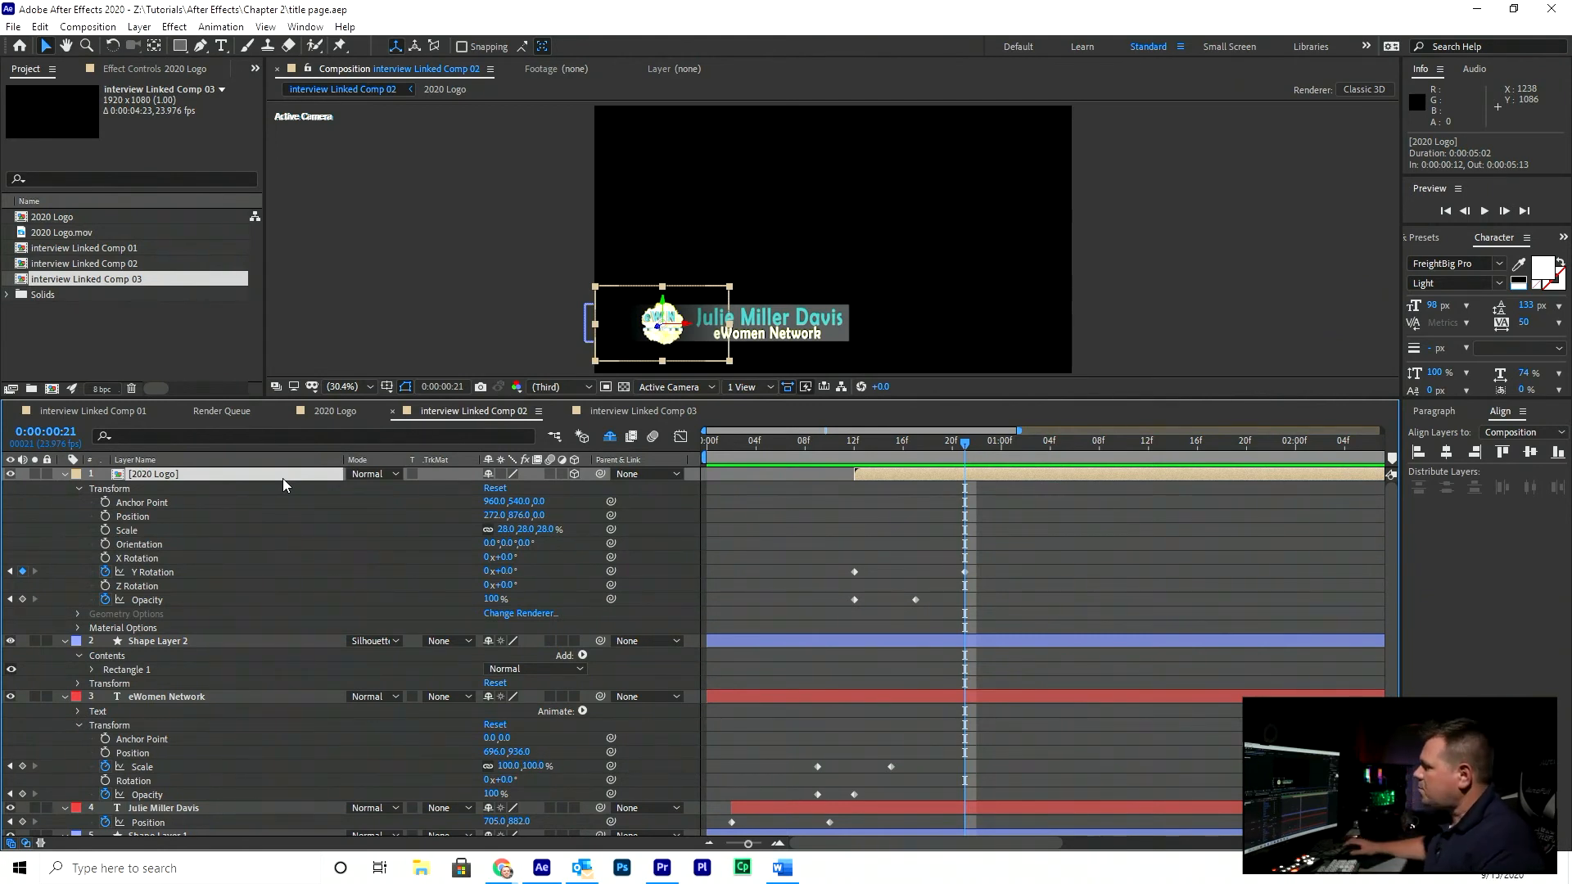
{"action": "left_click", "coordinate": [275, 546]}
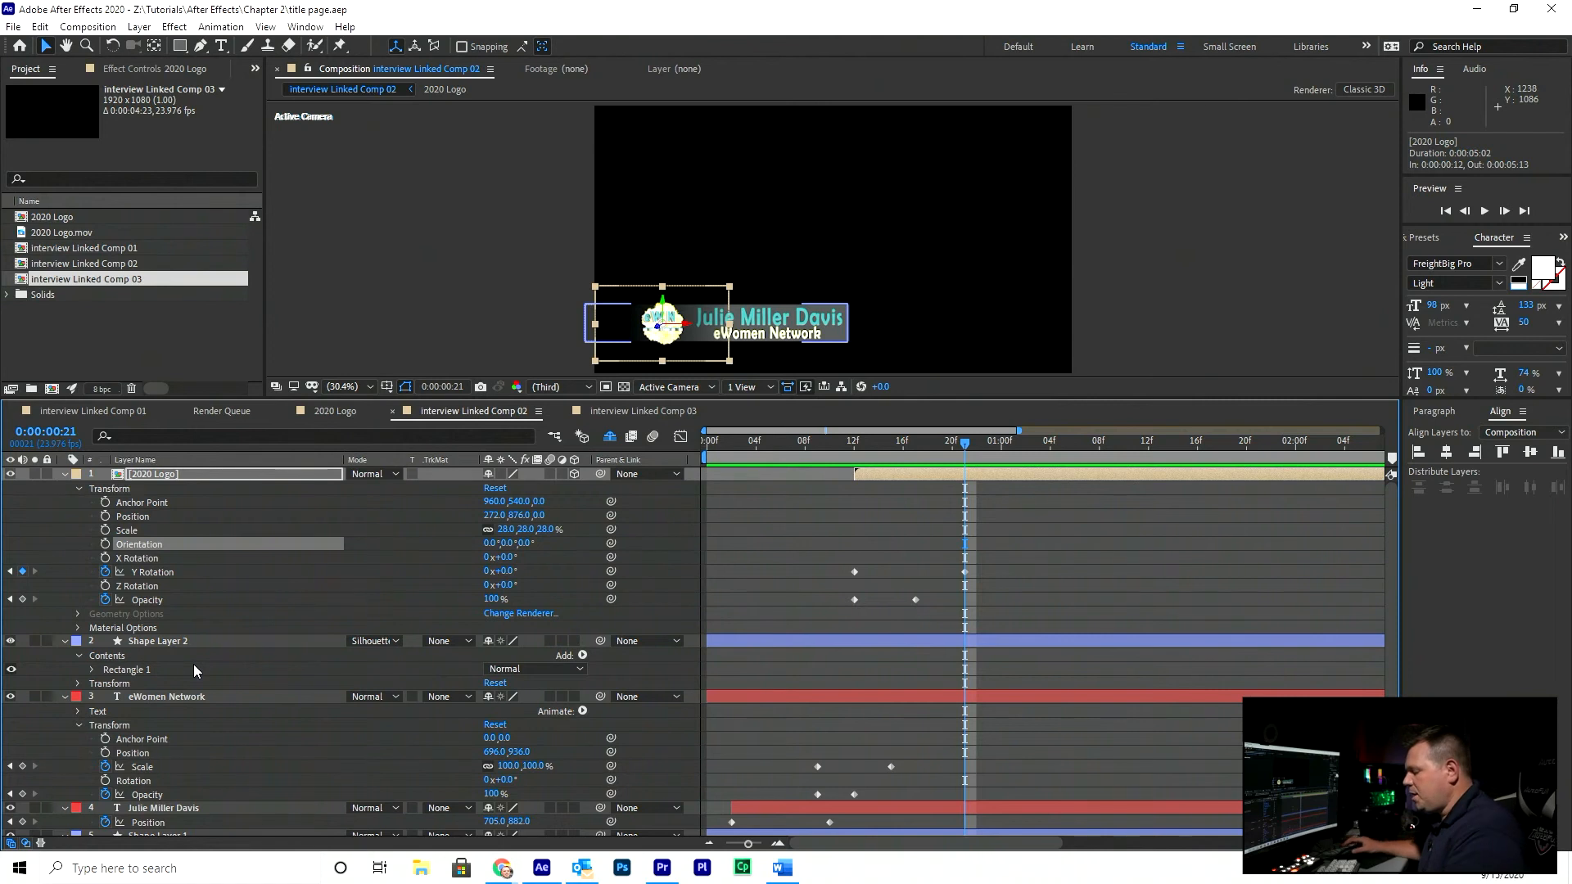
{"action": "key", "text": "u"}
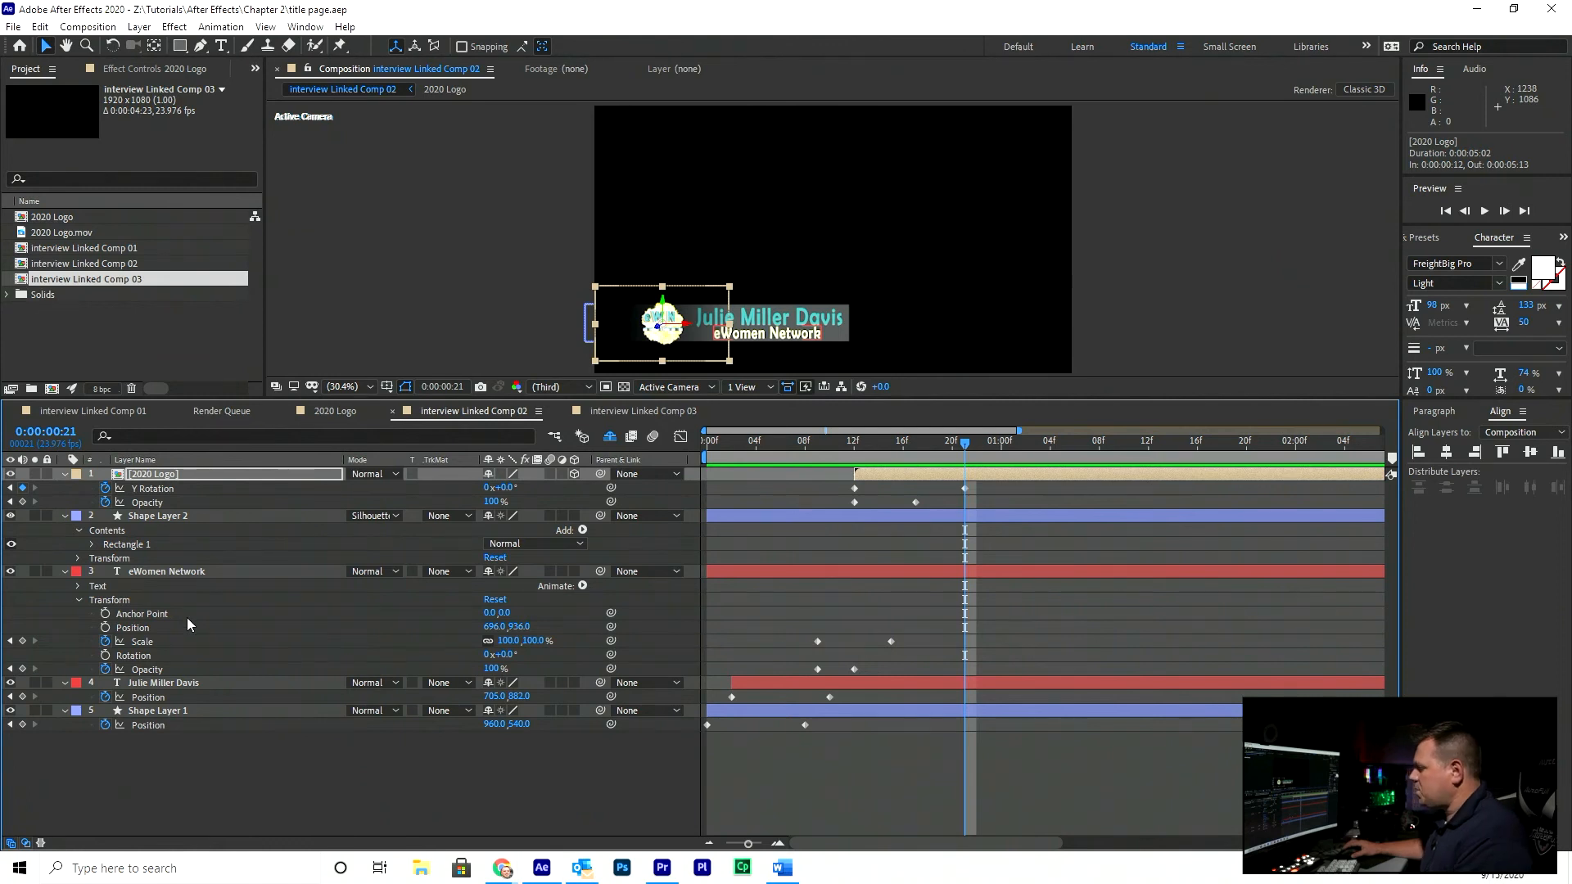
{"action": "key", "text": "shift+p"}
{"action": "key", "text": "shift+s"}
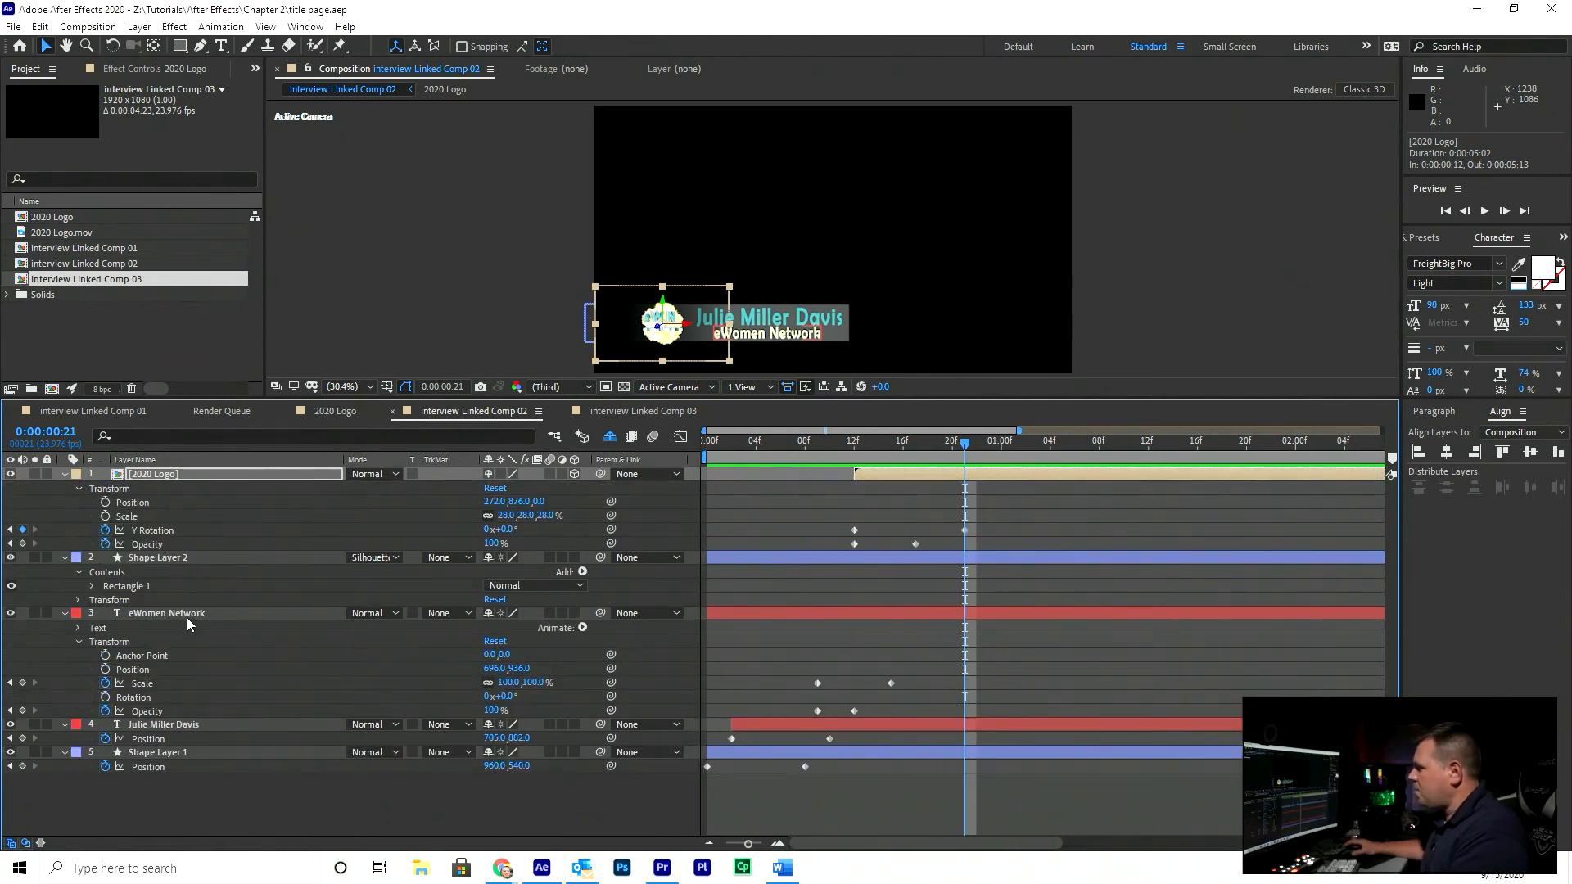
Apply Easy Ease to all keyframes of the title layers and preview the animation from the start
{"action": "left_click", "coordinate": [1044, 512]}
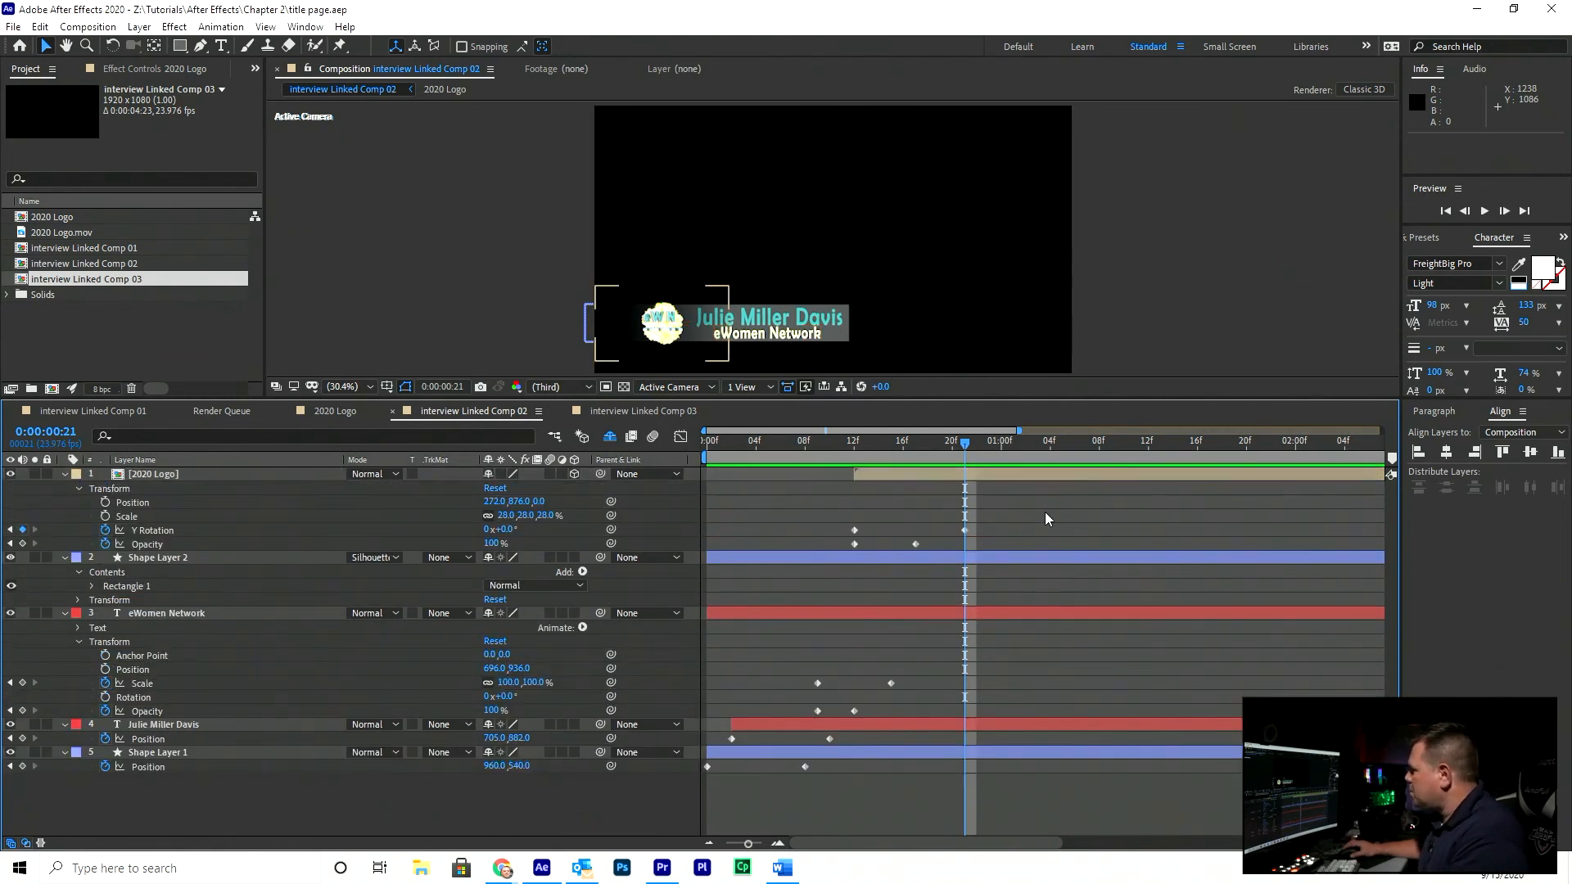
{"action": "left_click_drag", "start_coordinate": [1044, 519], "coordinate": [681, 831]}
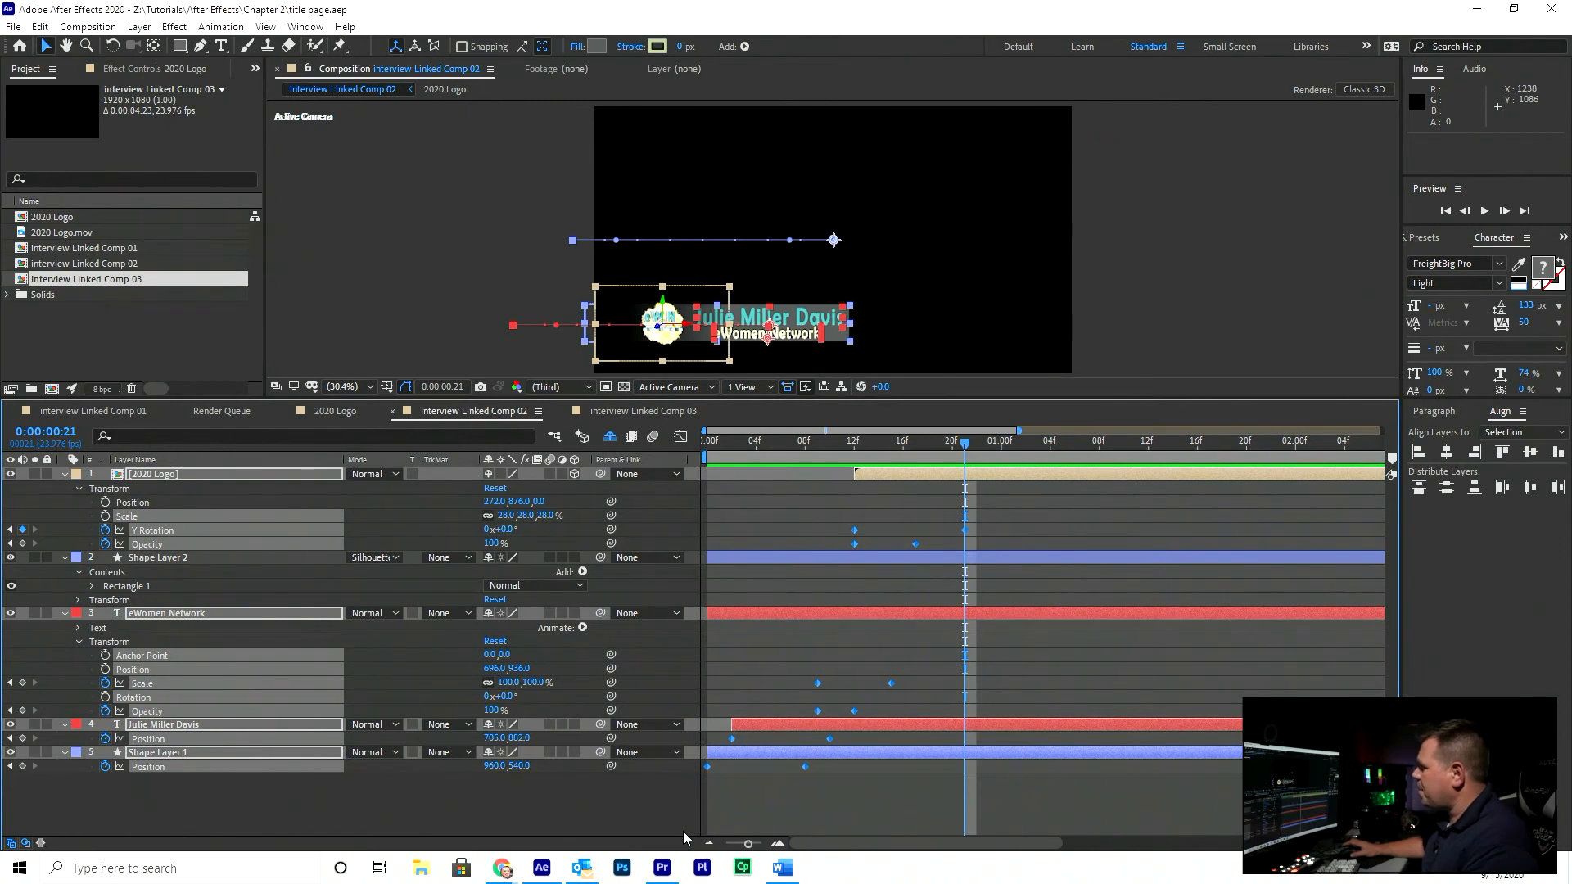
{"action": "key", "text": "F9"}
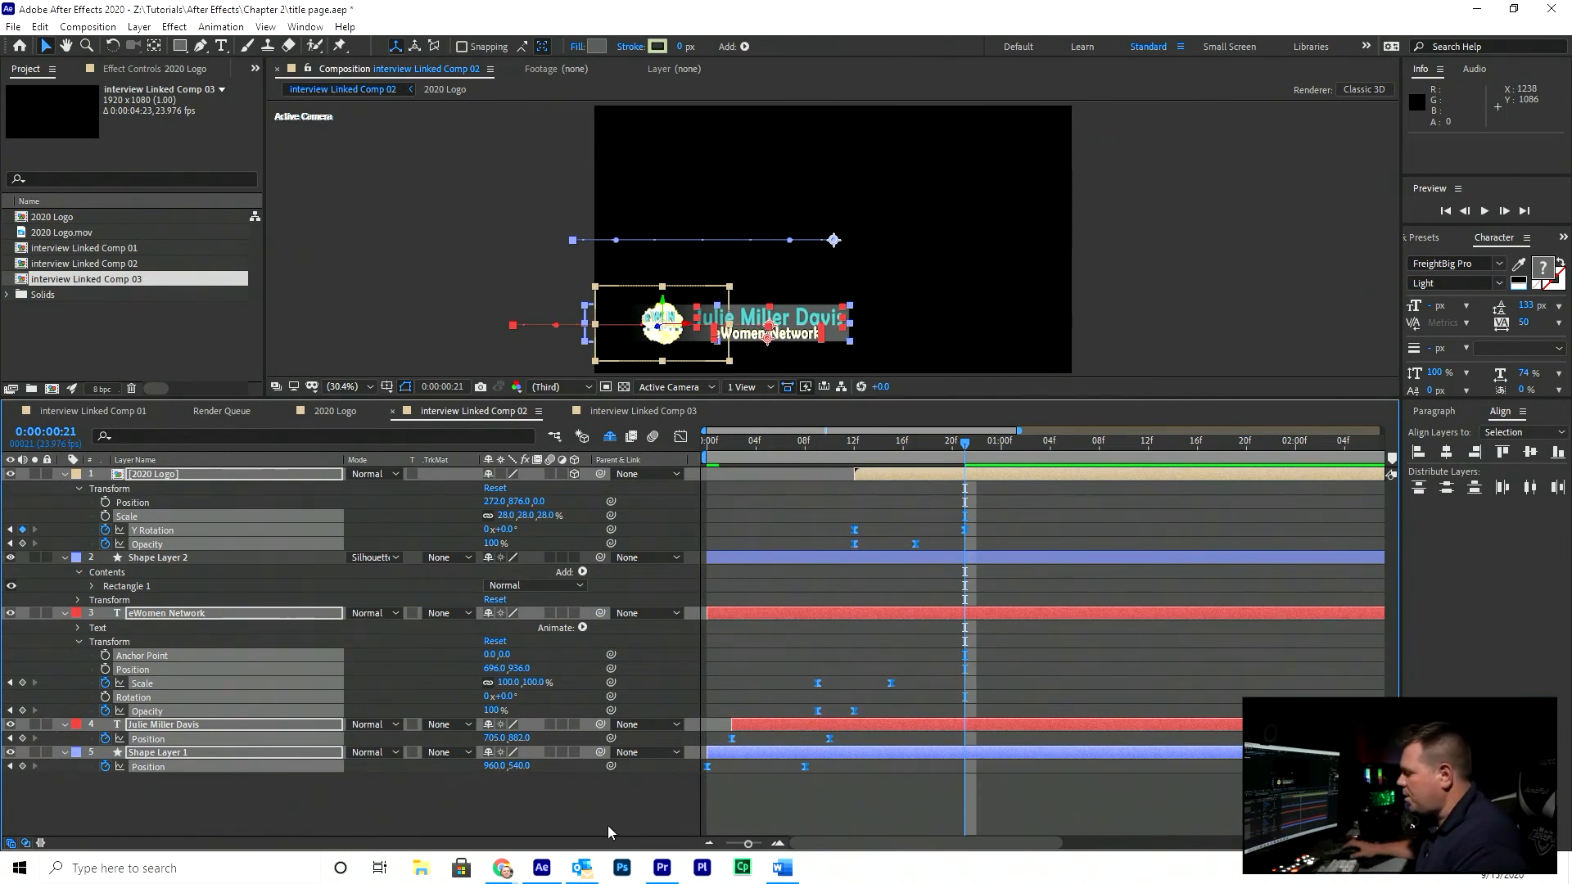
{"action": "key", "text": "Home"}
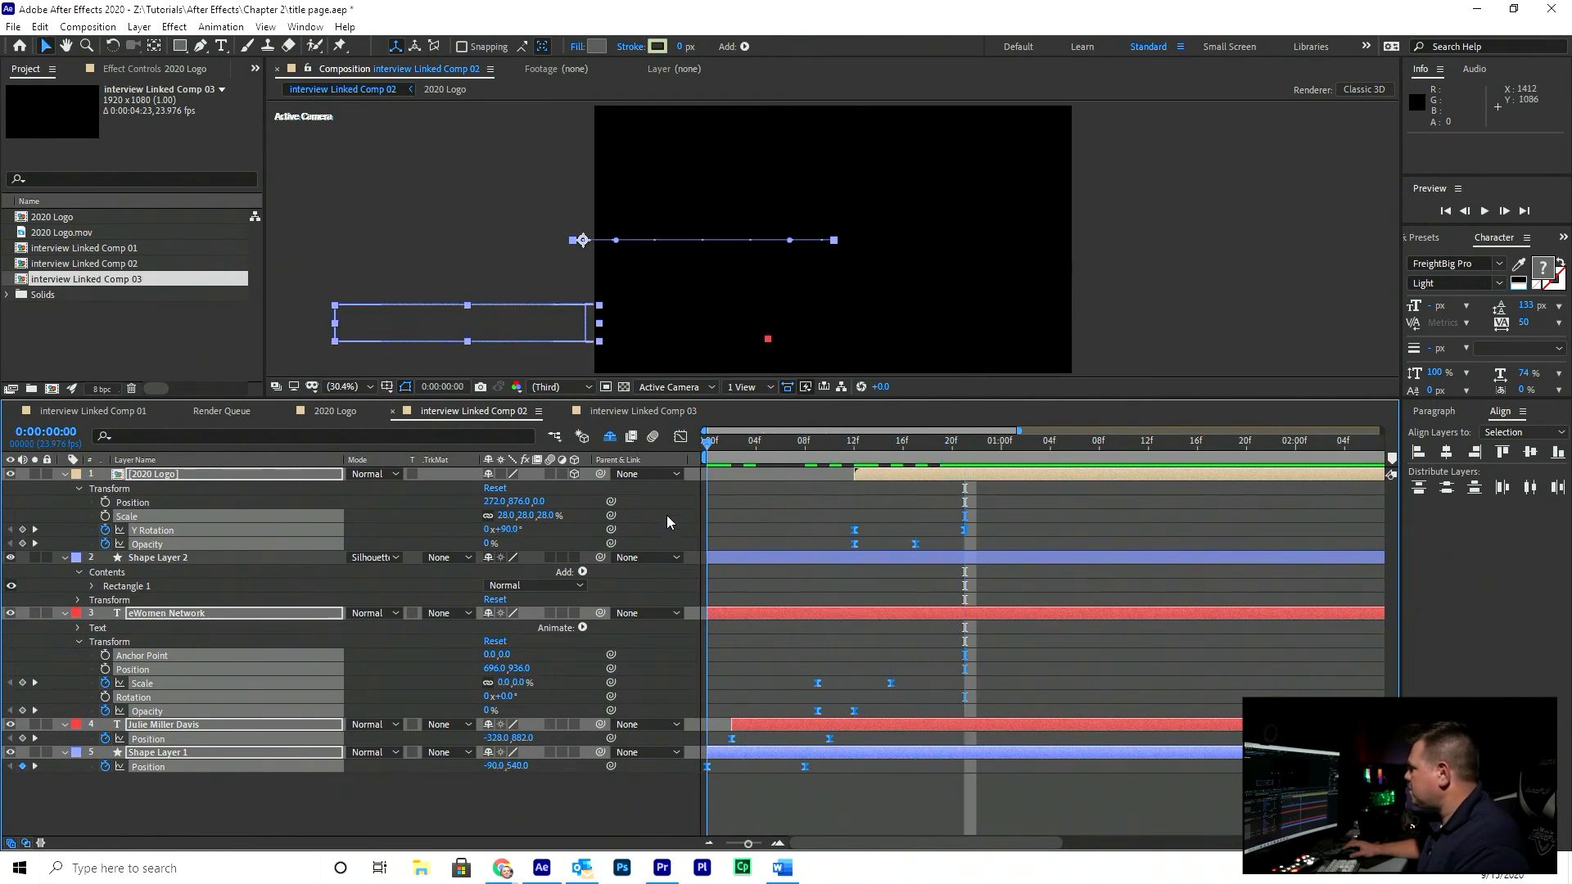
{"action": "key", "text": "space"}
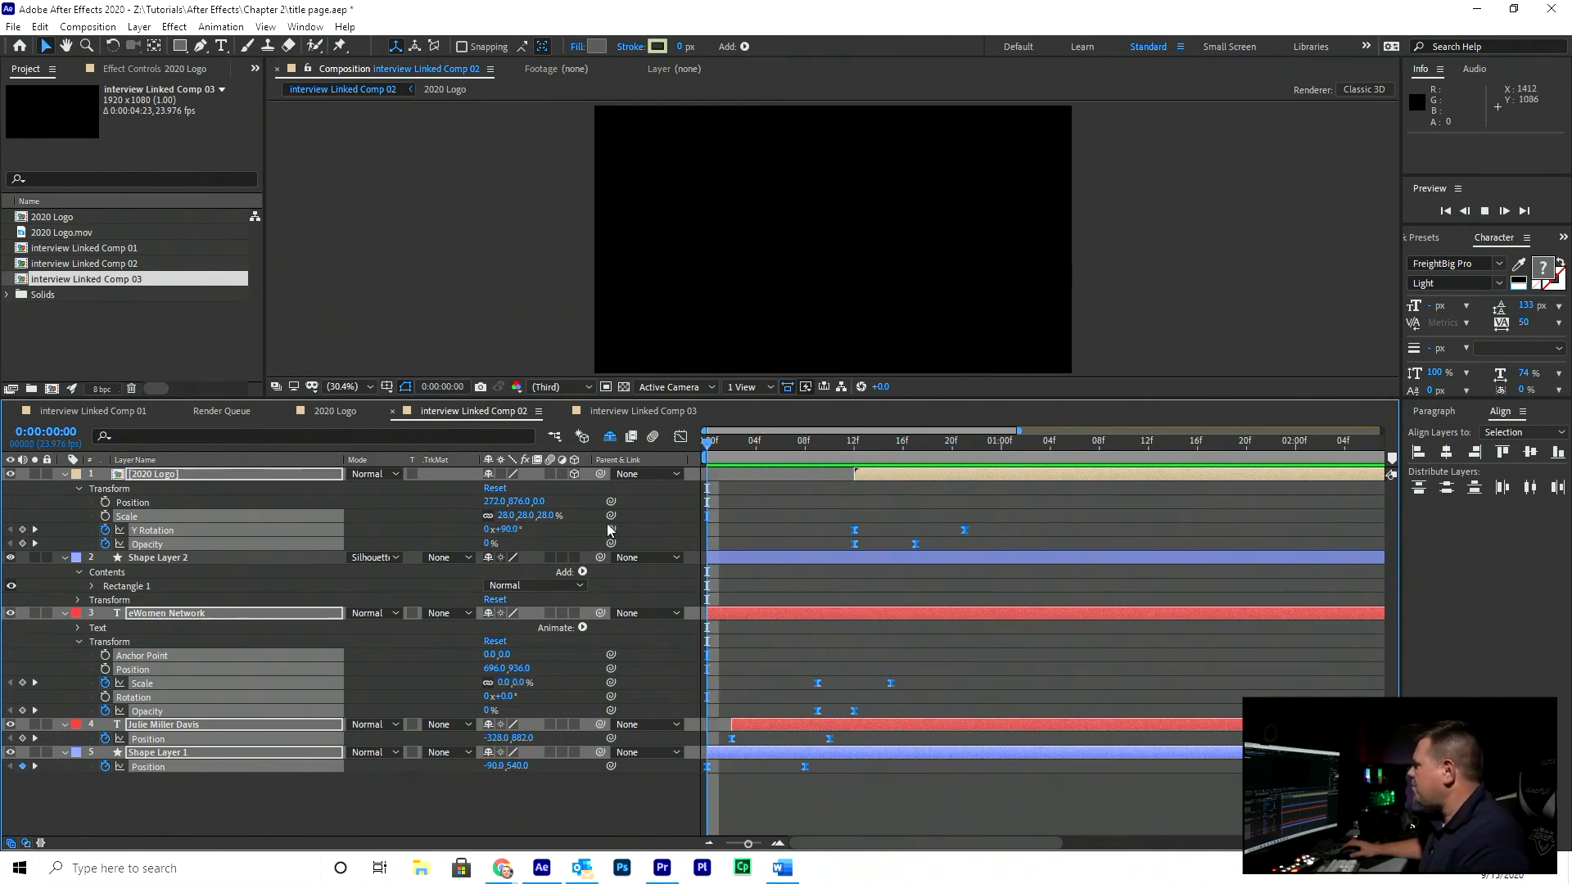
{"action": "key", "text": "space"}
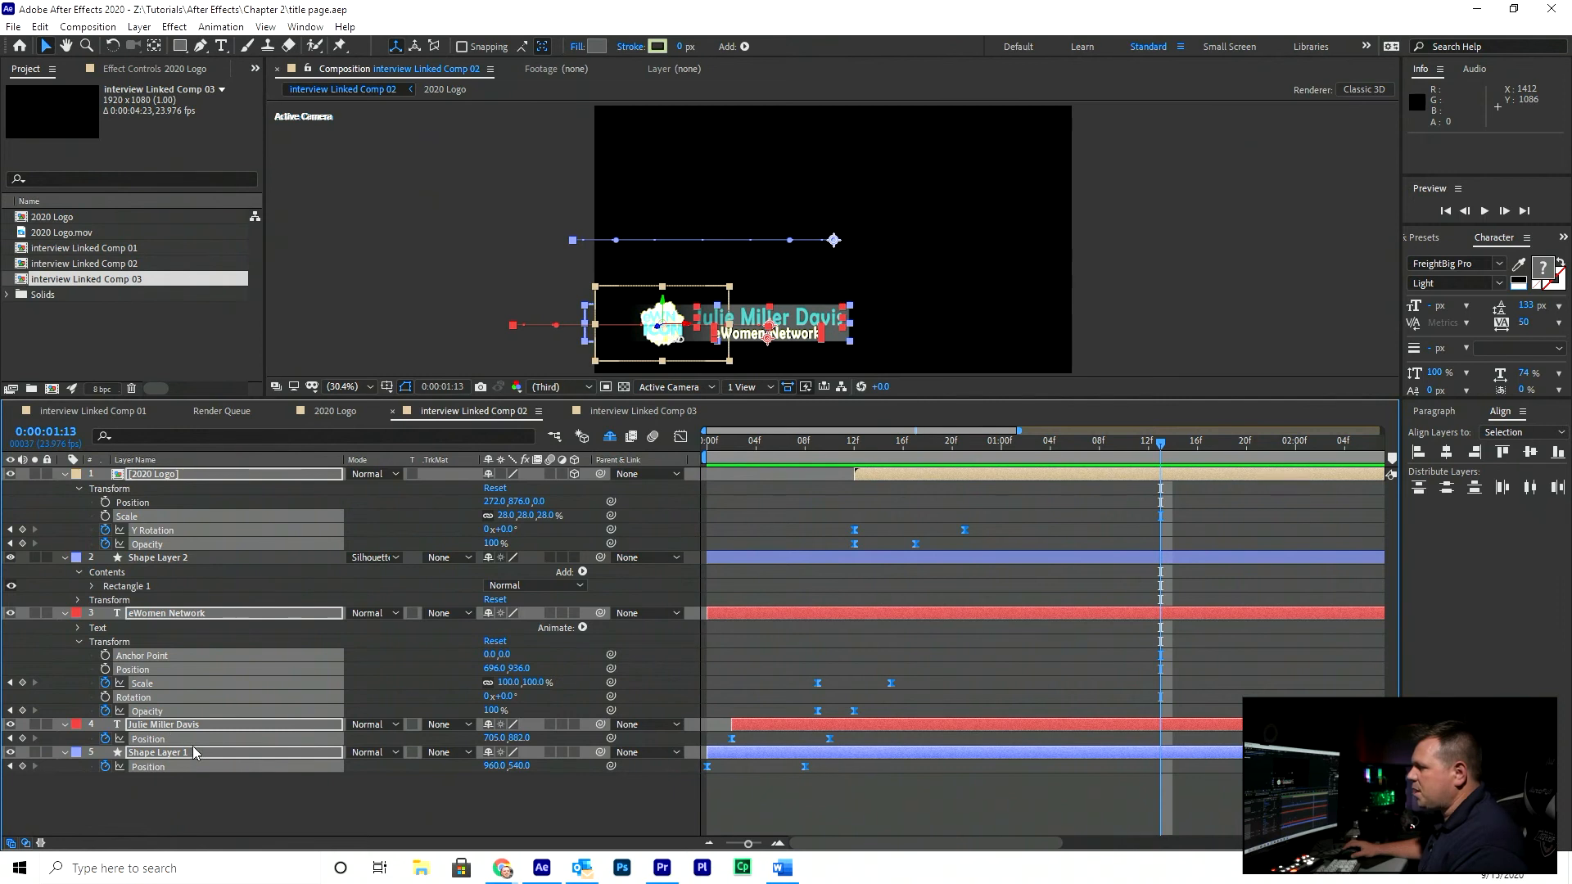
Reshape the Position speed curves of Shape Layer 1 and the name layer to peak early with a long slowdown, and preview the slide-in
{"action": "left_click", "coordinate": [680, 437]}
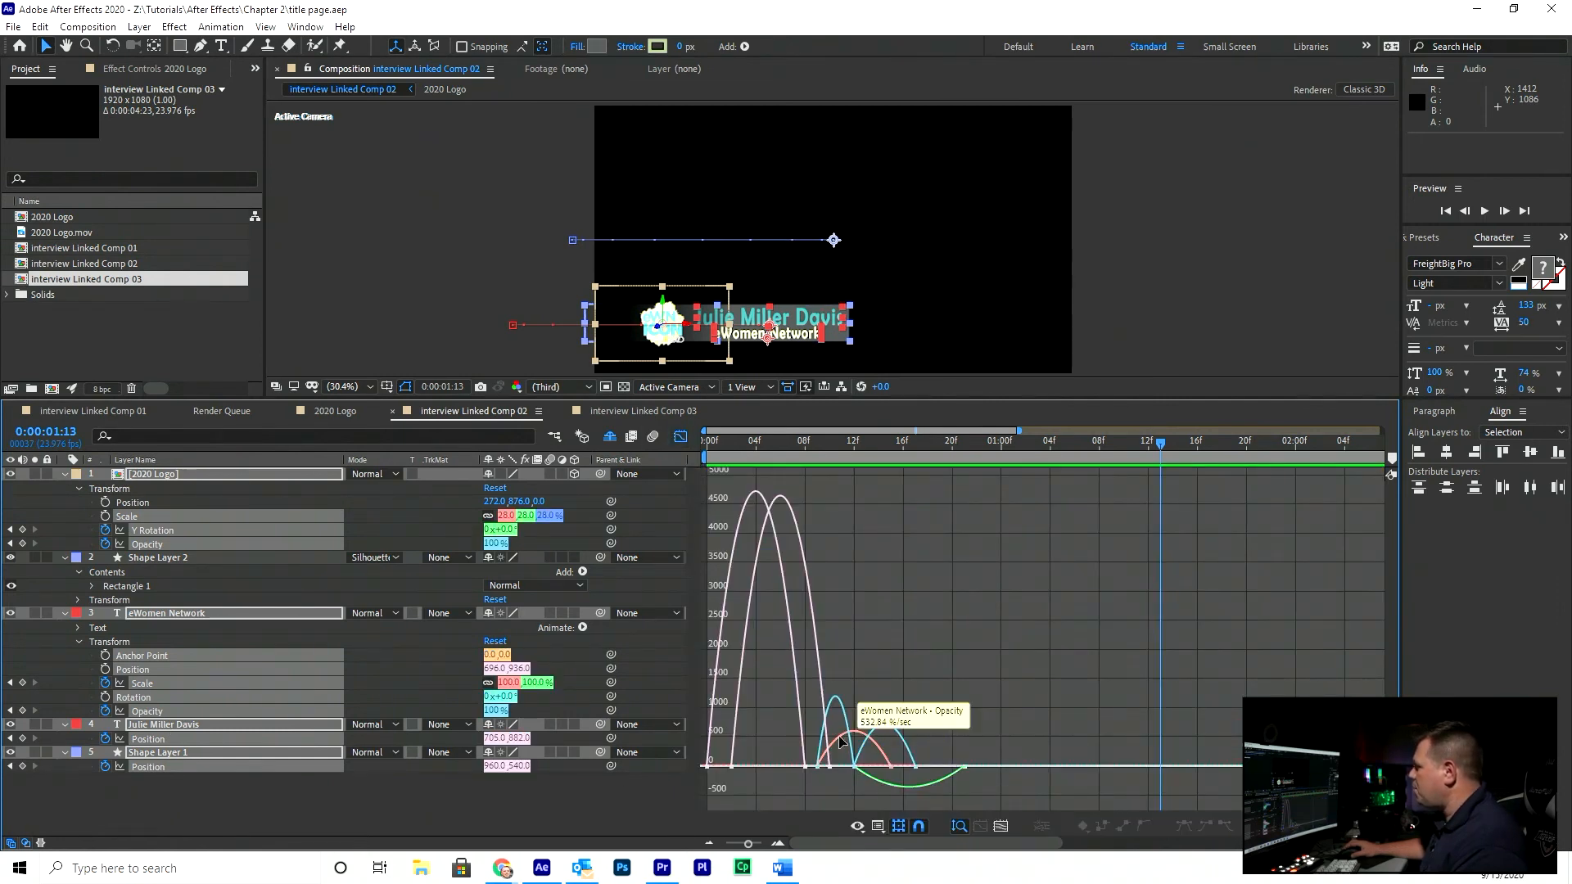
{"action": "left_click", "coordinate": [249, 803]}
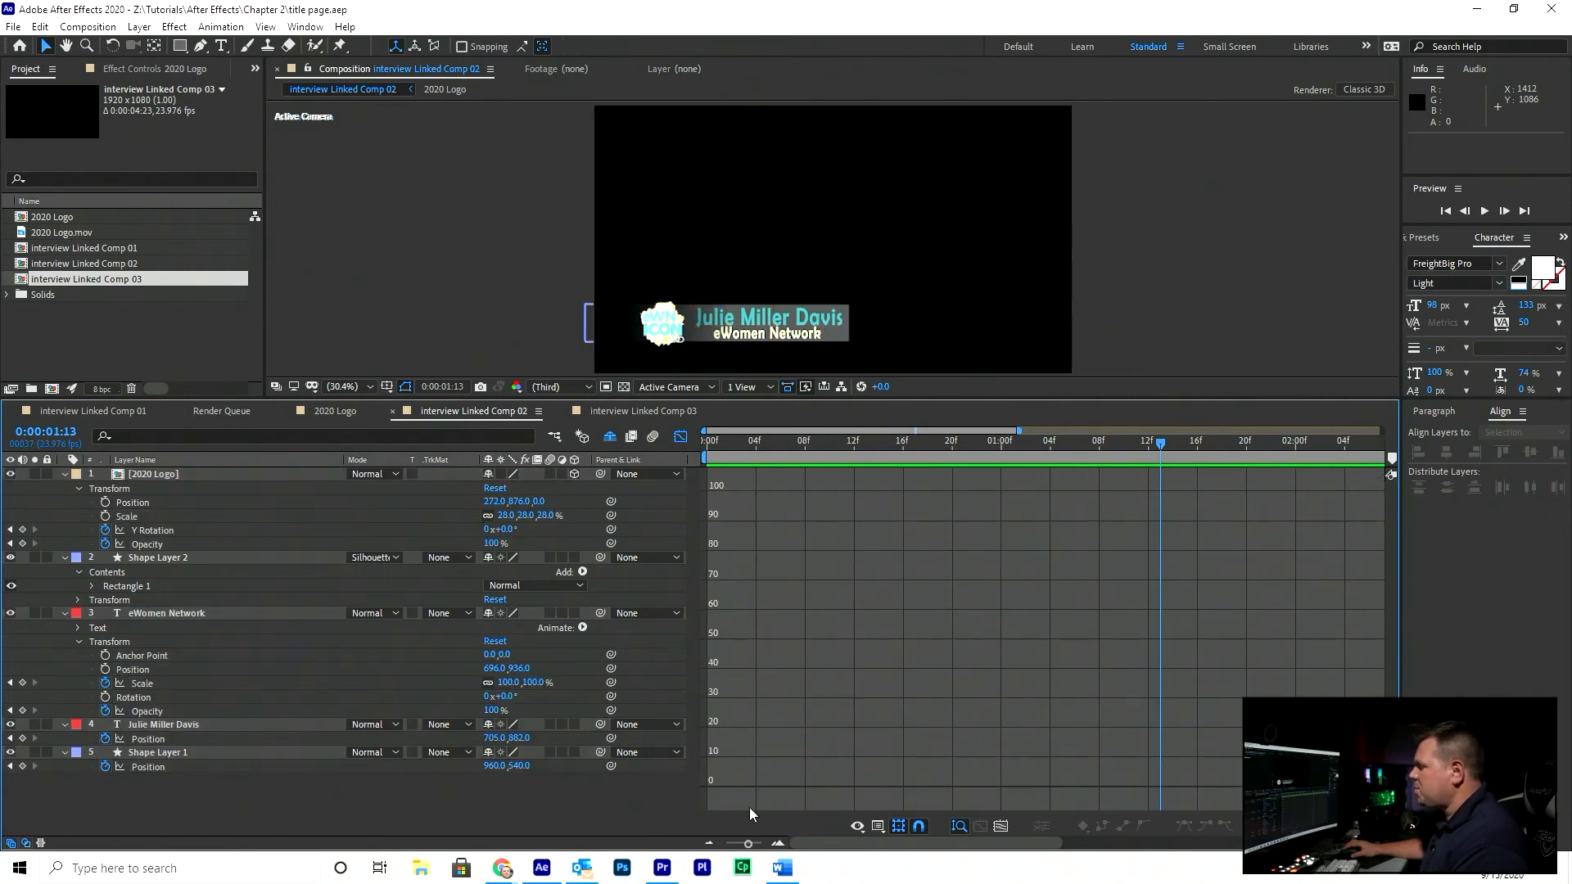
{"action": "left_click", "coordinate": [777, 843]}
{"action": "left_click", "coordinate": [164, 752]}
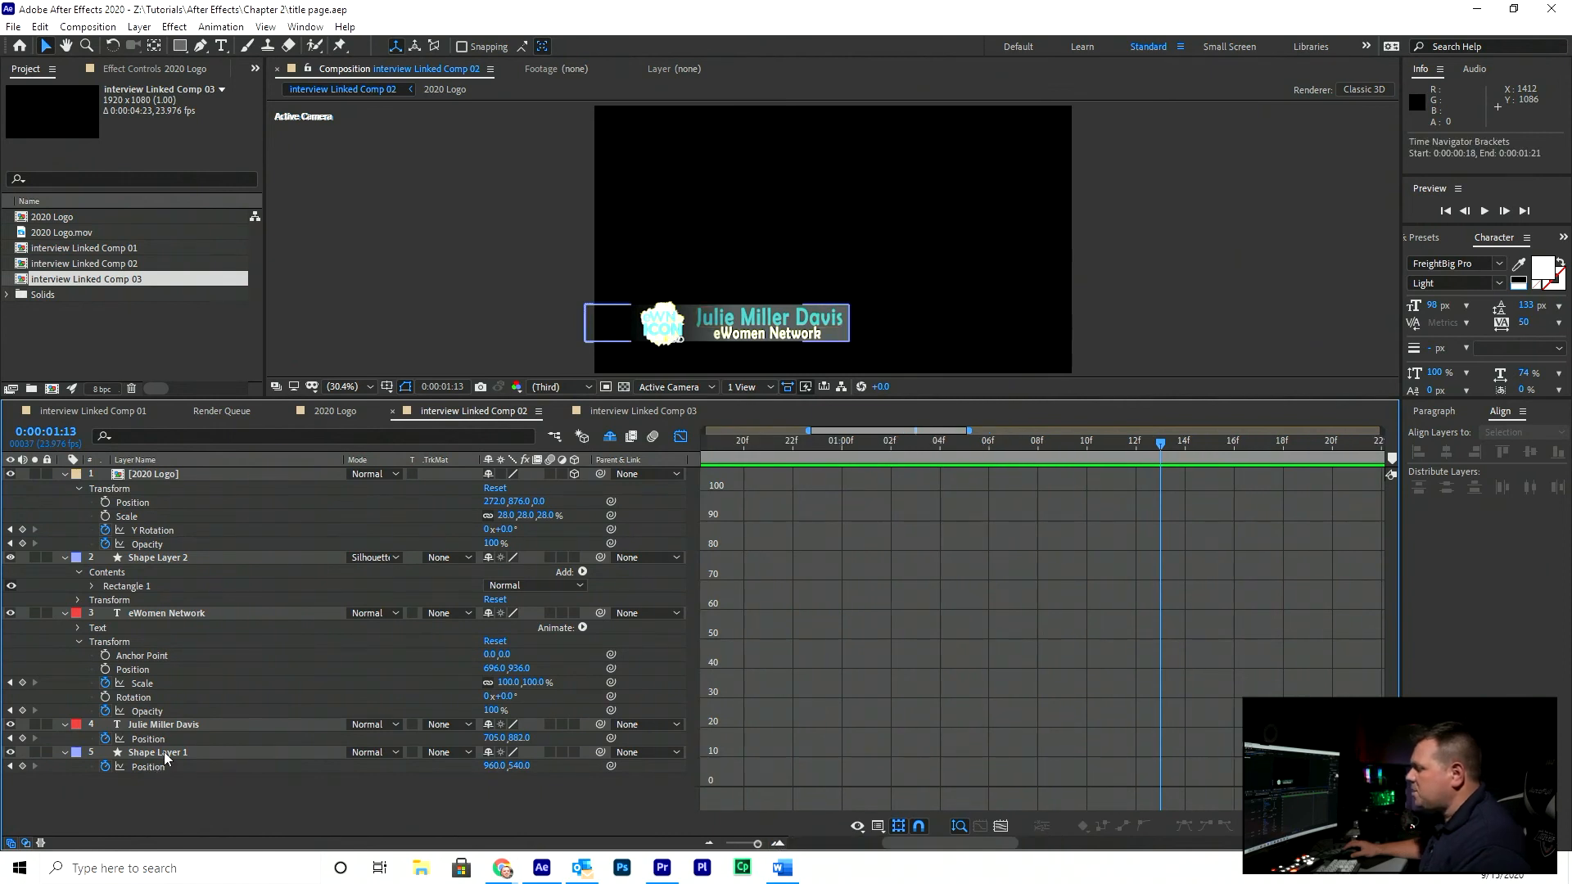
{"action": "left_click", "coordinate": [159, 766]}
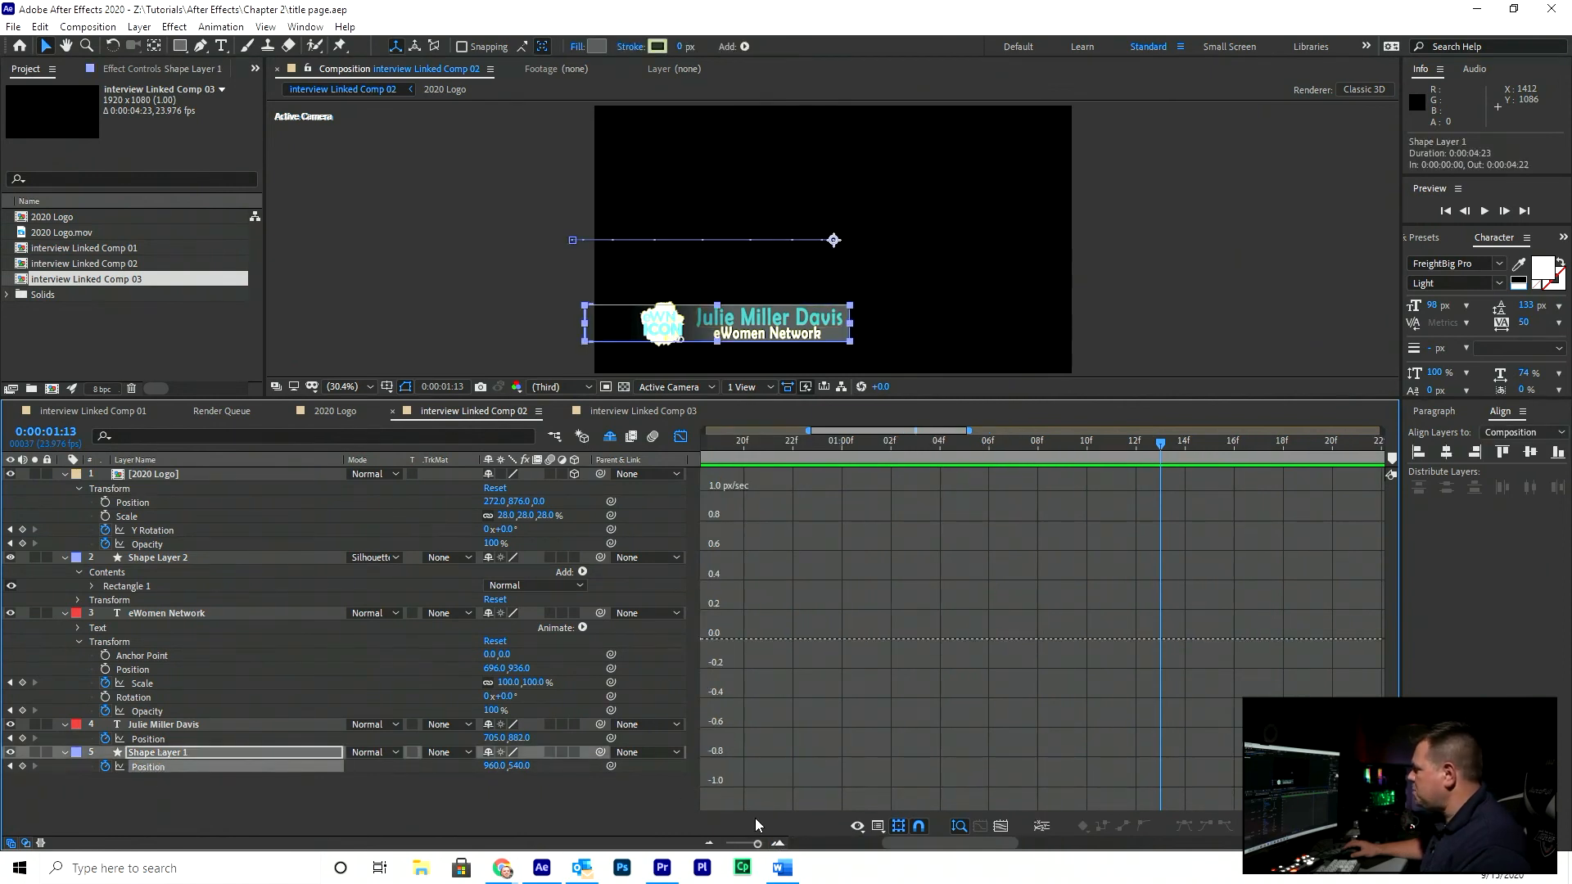
{"action": "left_click_drag", "start_coordinate": [928, 841], "coordinate": [832, 853]}
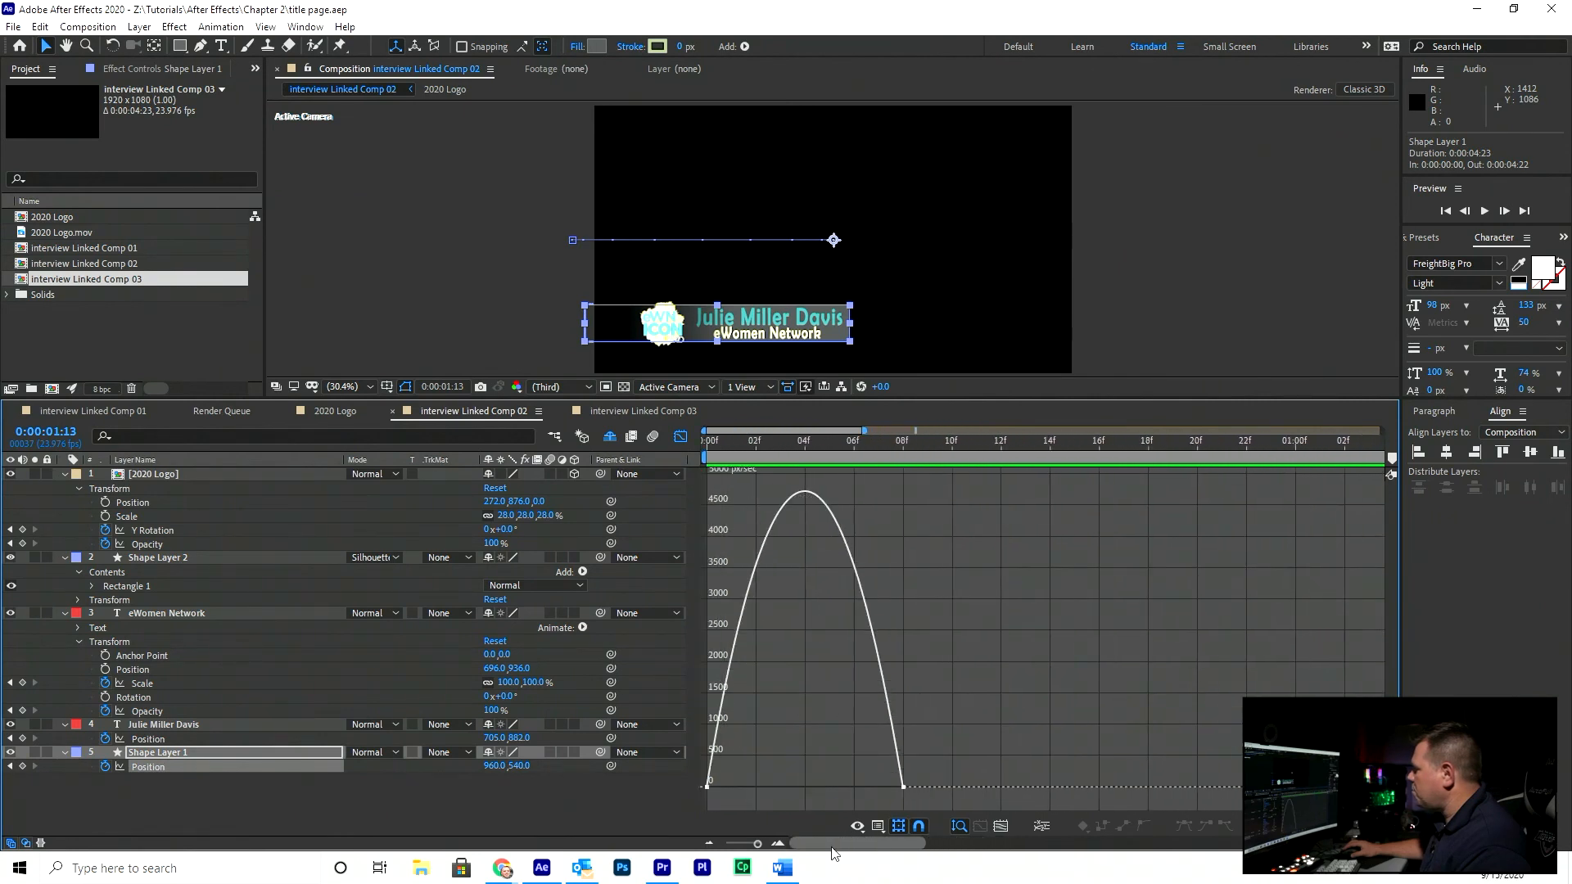
{"action": "left_click", "coordinate": [157, 741], "text": "shift"}
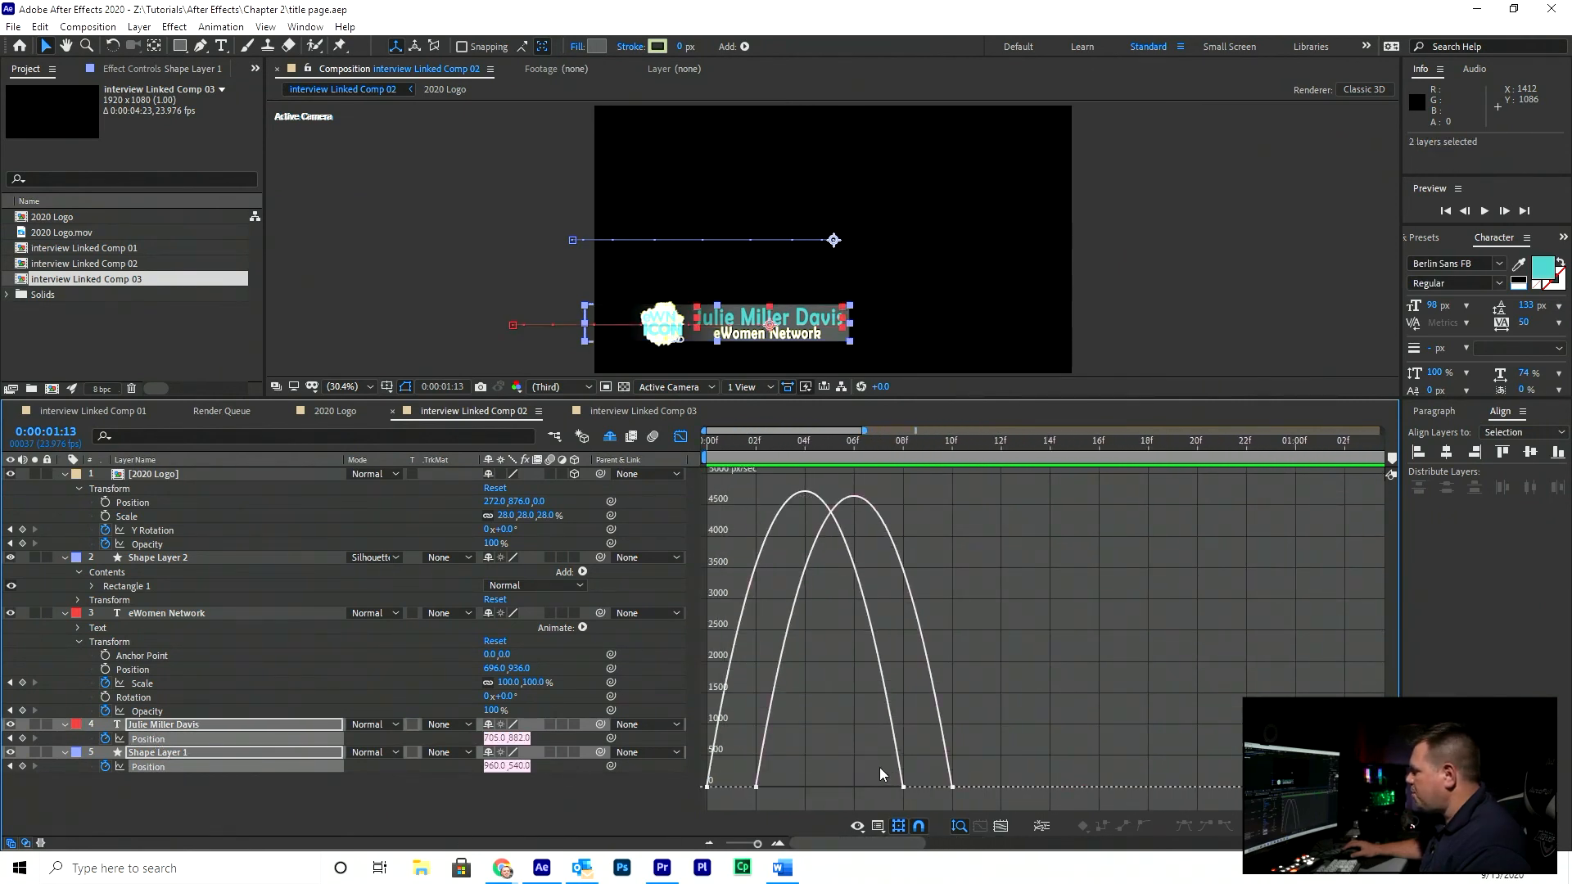
{"action": "left_click_drag", "start_coordinate": [978, 759], "coordinate": [822, 789]}
{"action": "key", "text": "space"}
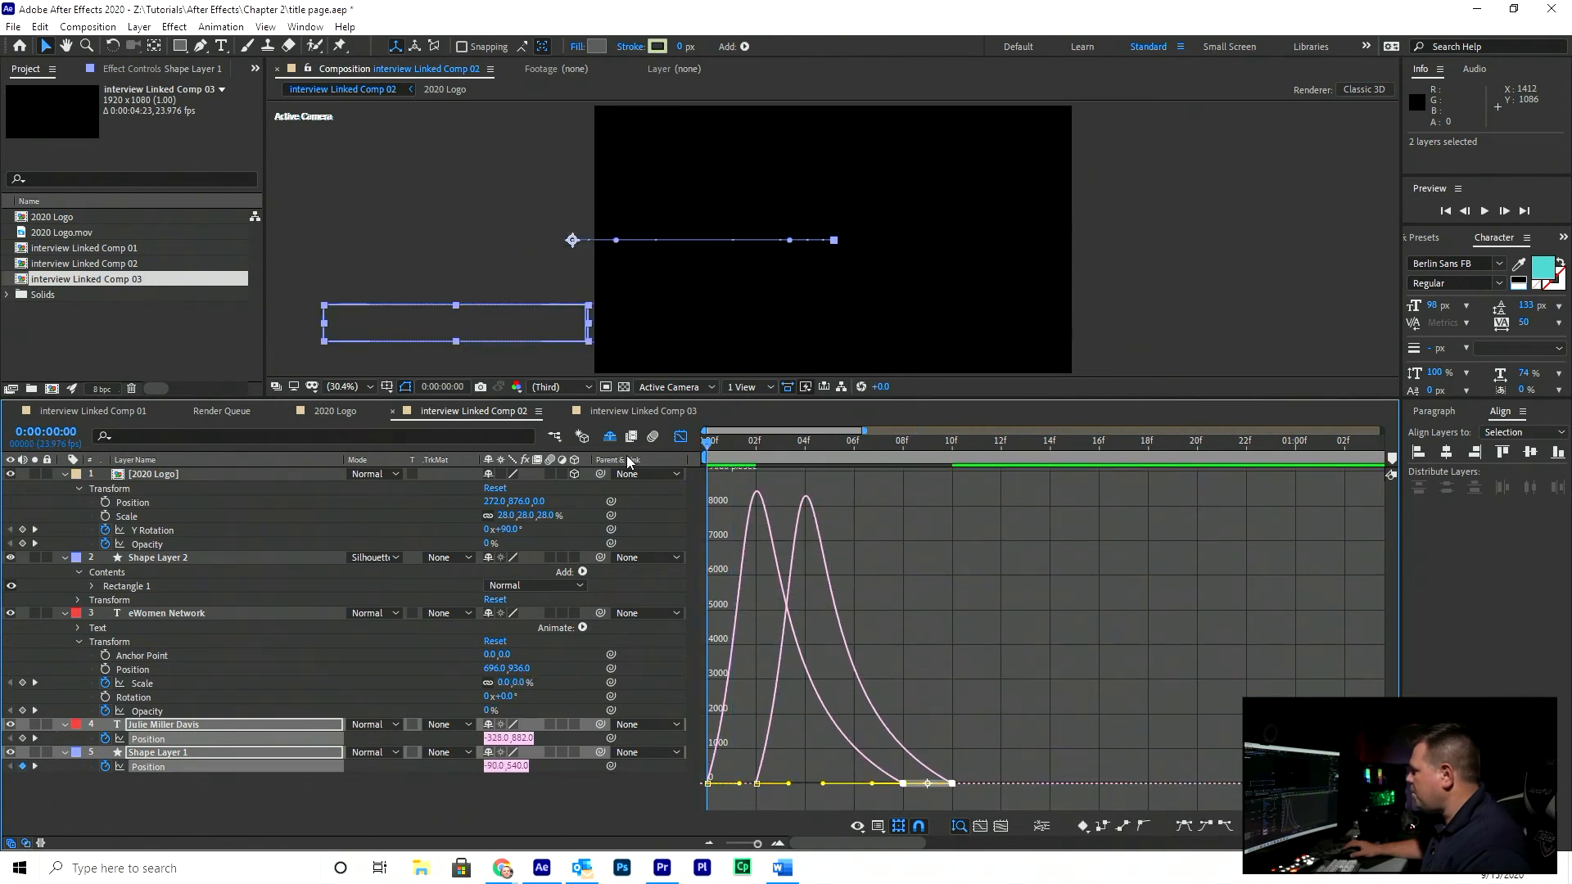
{"action": "key", "text": "space"}
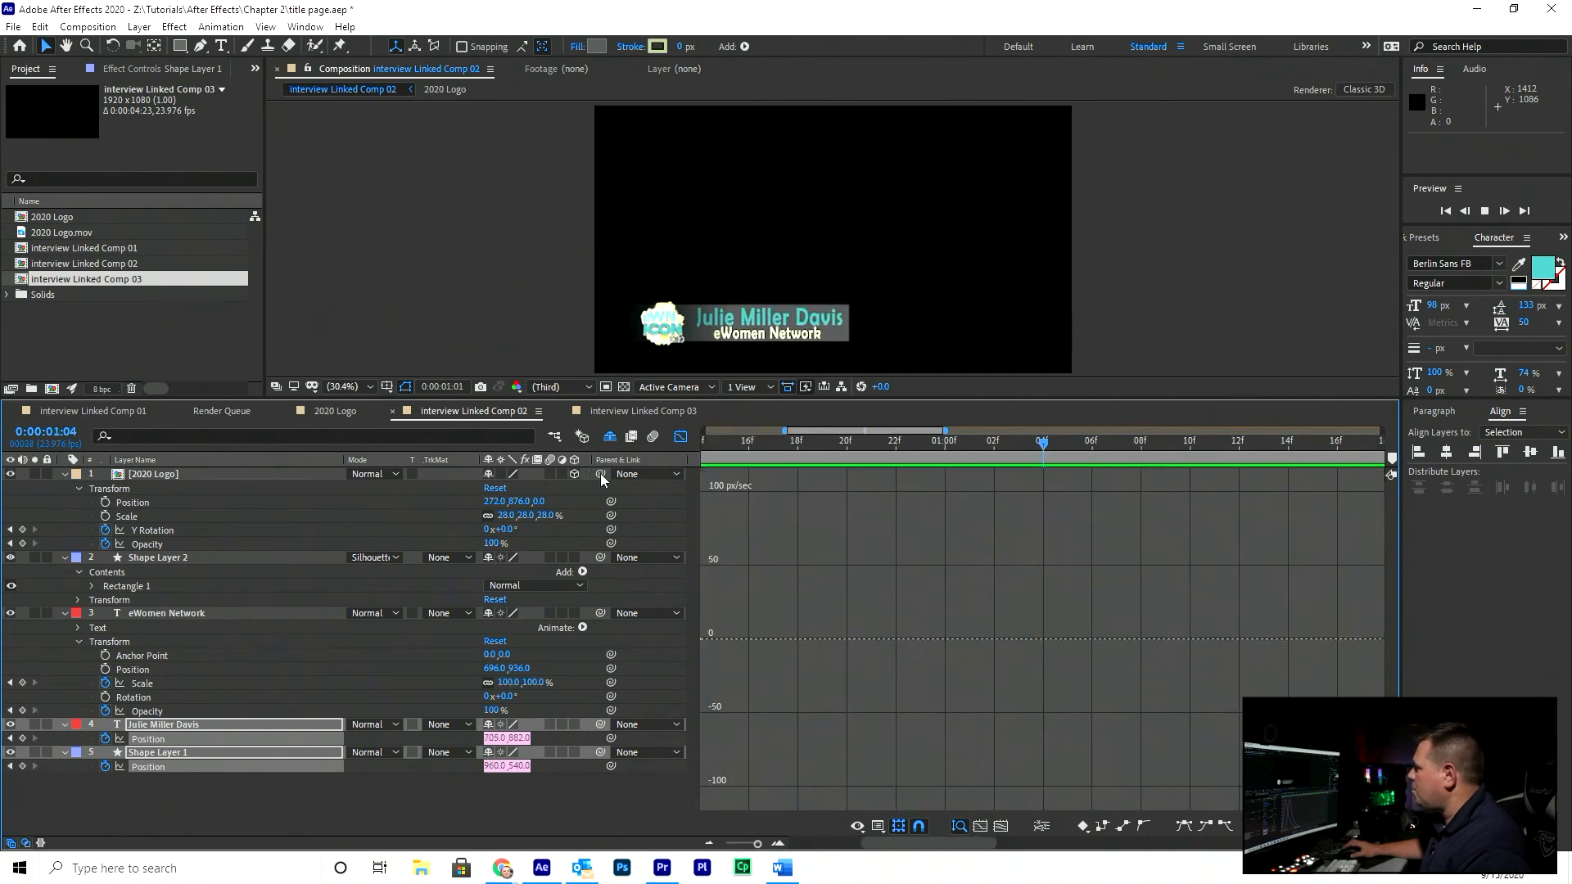
Raise the outgoing influence of the eWomen Network layer's first Scale and Opacity keyframes to about 55% in the speed graph and preview it
{"action": "left_click", "coordinate": [184, 613]}
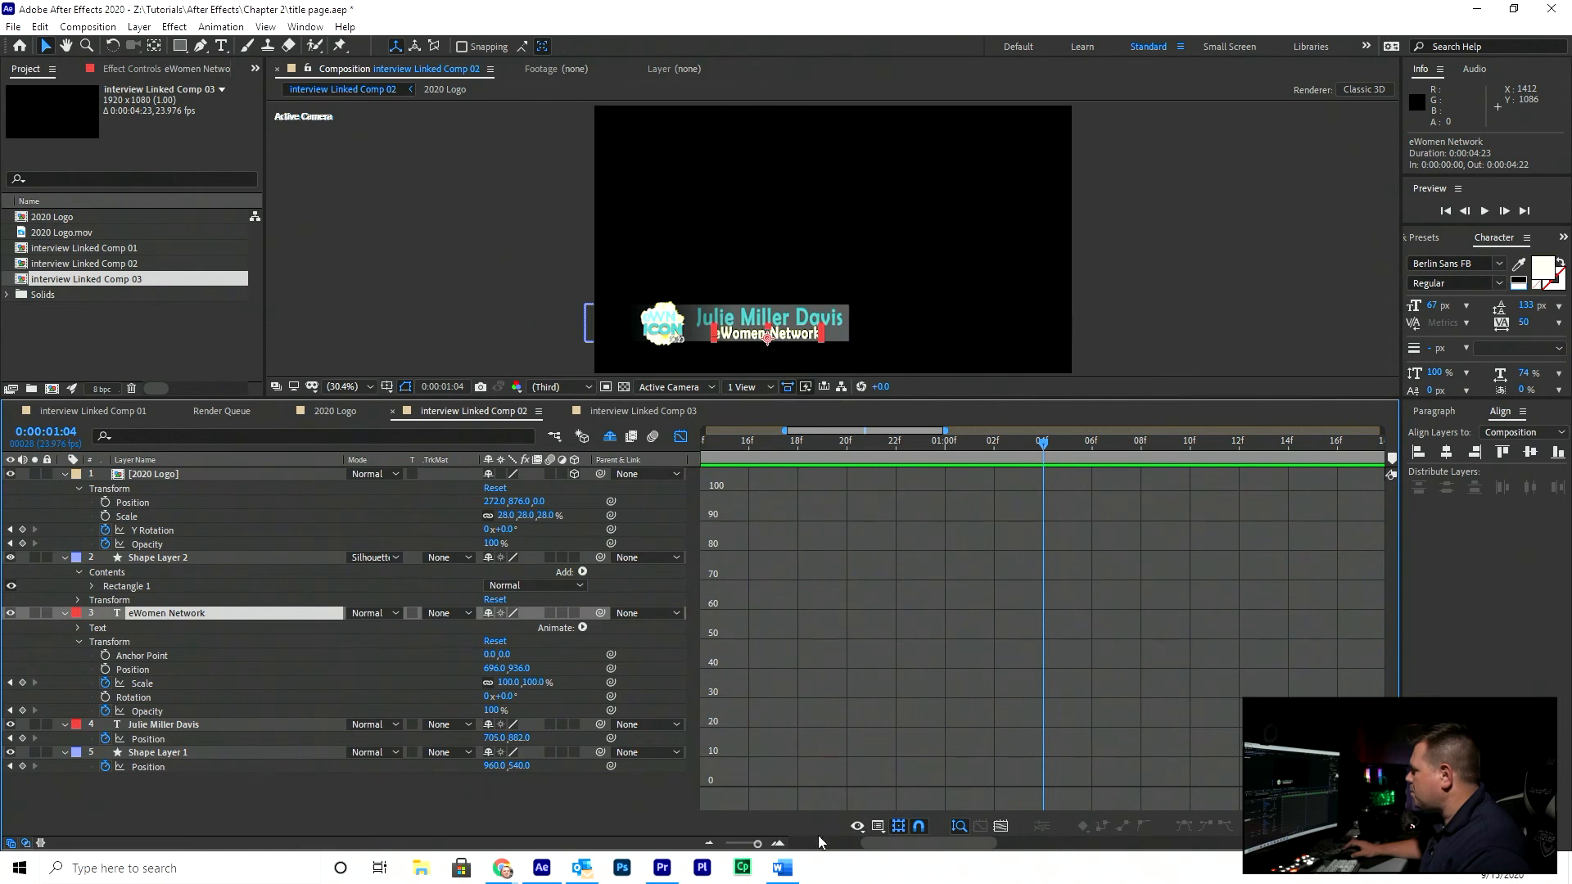
{"action": "left_click_drag", "start_coordinate": [887, 844], "coordinate": [804, 810]}
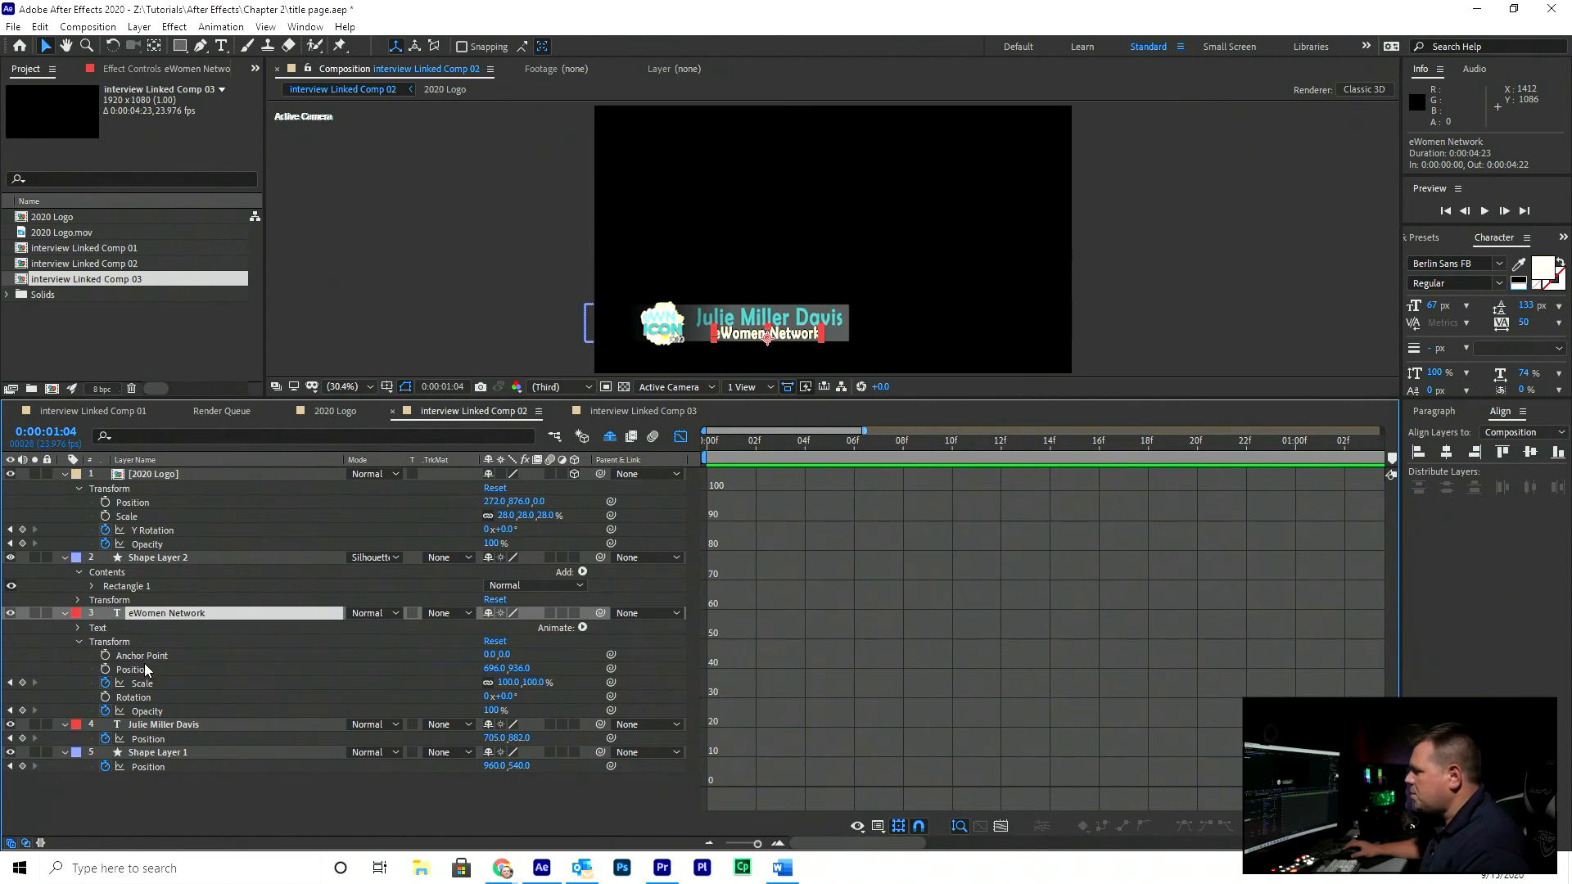
{"action": "left_click", "coordinate": [141, 684]}
{"action": "left_click", "coordinate": [146, 711], "text": "shift"}
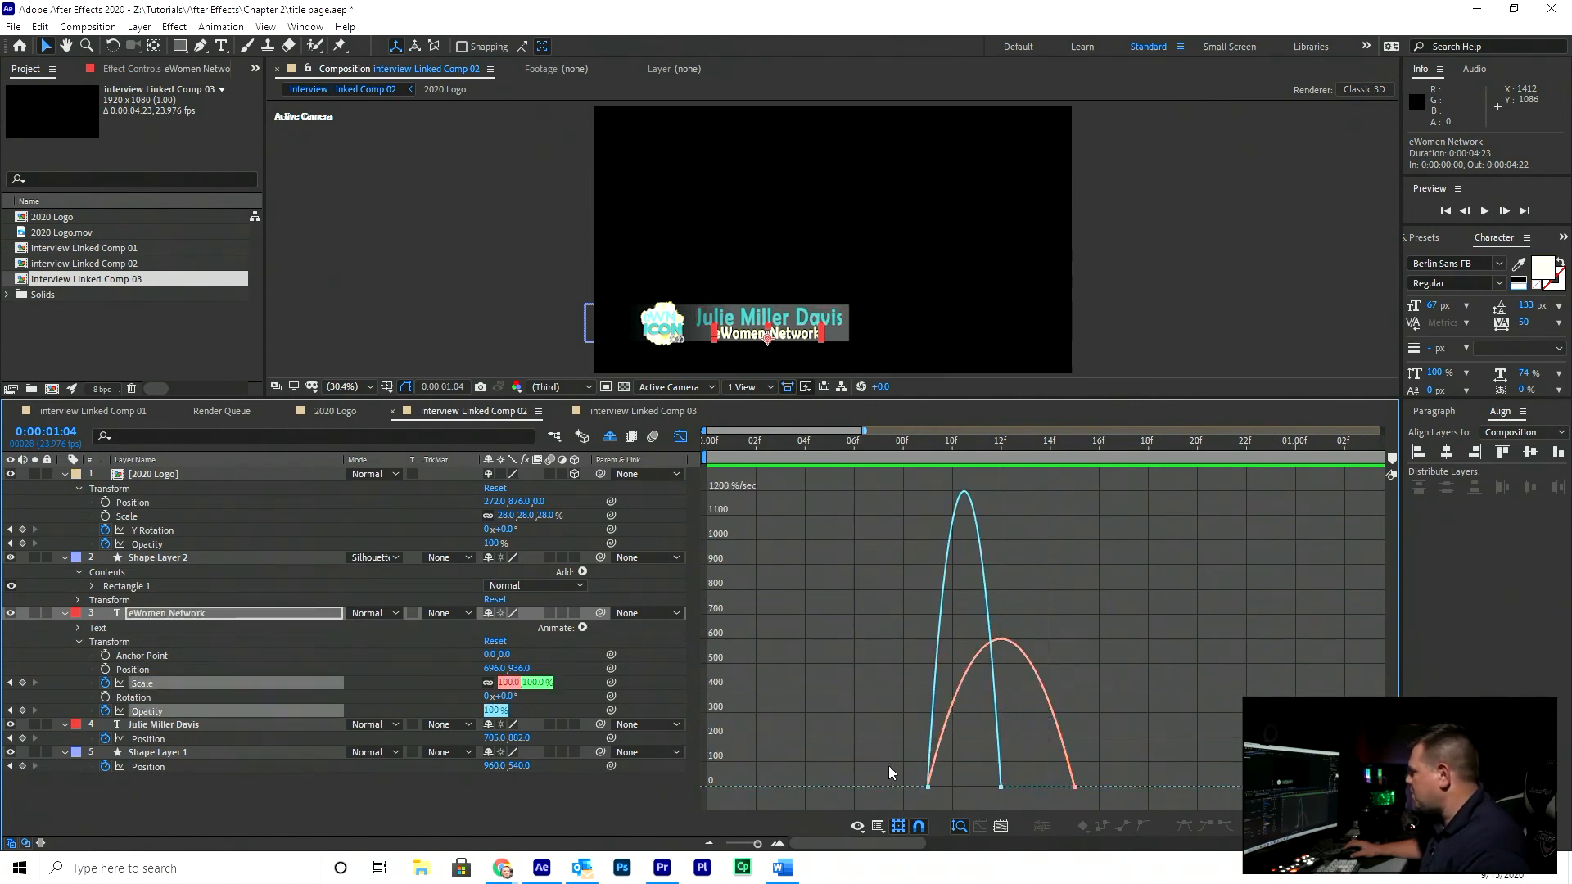
{"action": "left_click_drag", "start_coordinate": [894, 755], "coordinate": [945, 801]}
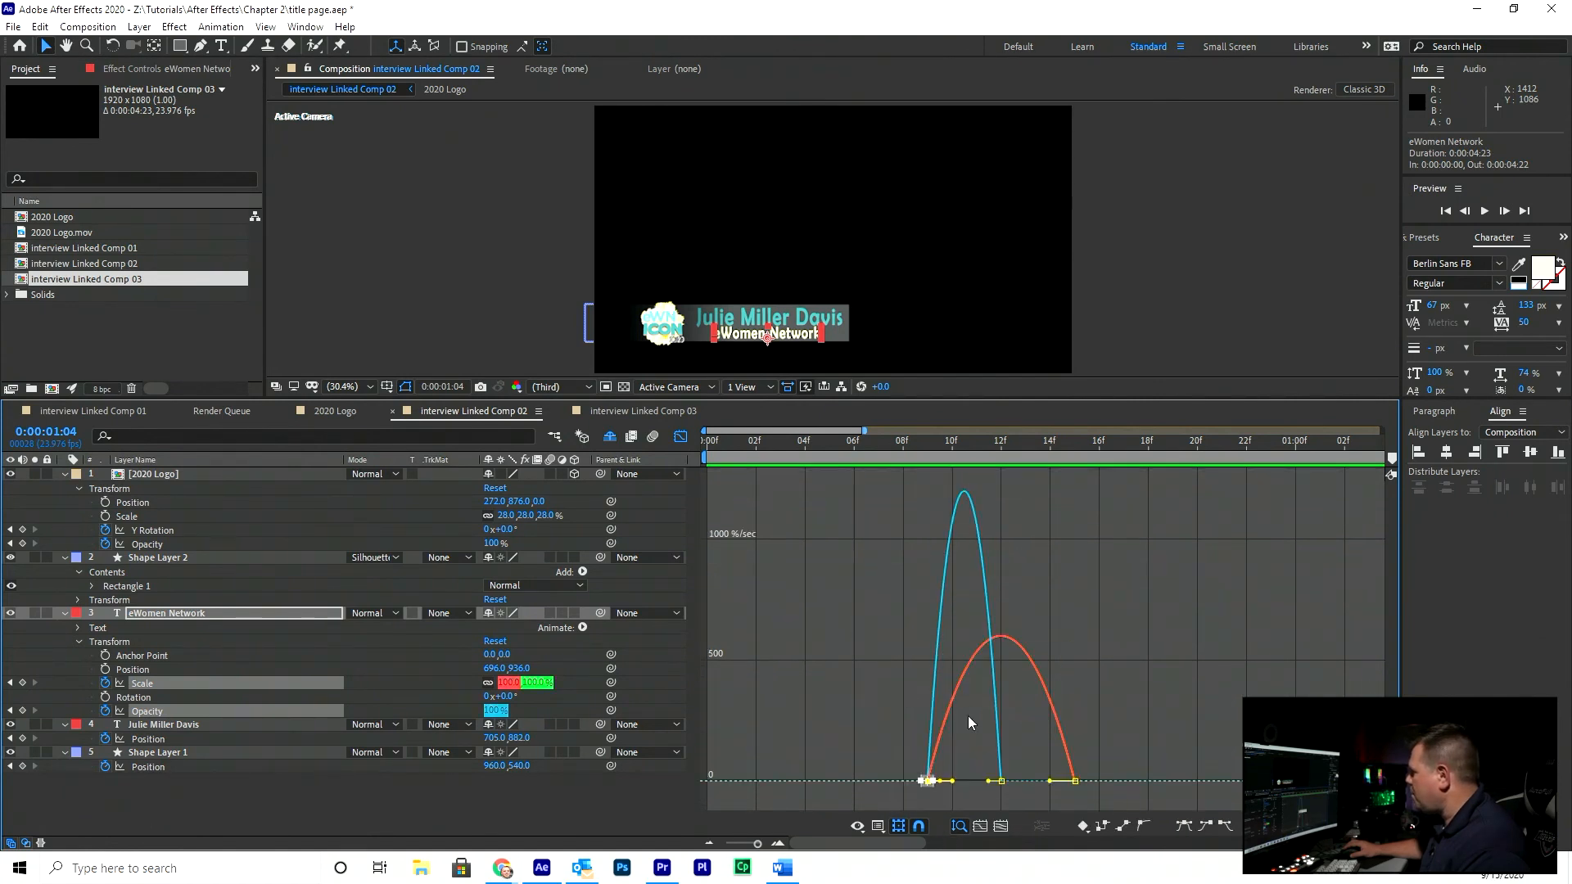
{"action": "left_click", "coordinate": [951, 778]}
{"action": "mouse_move", "coordinate": [959, 810]}
{"action": "left_mouse_down"}
{"action": "mouse_move", "coordinate": [945, 785]}
{"action": "mouse_move", "coordinate": [971, 782]}
{"action": "left_mouse_up"}
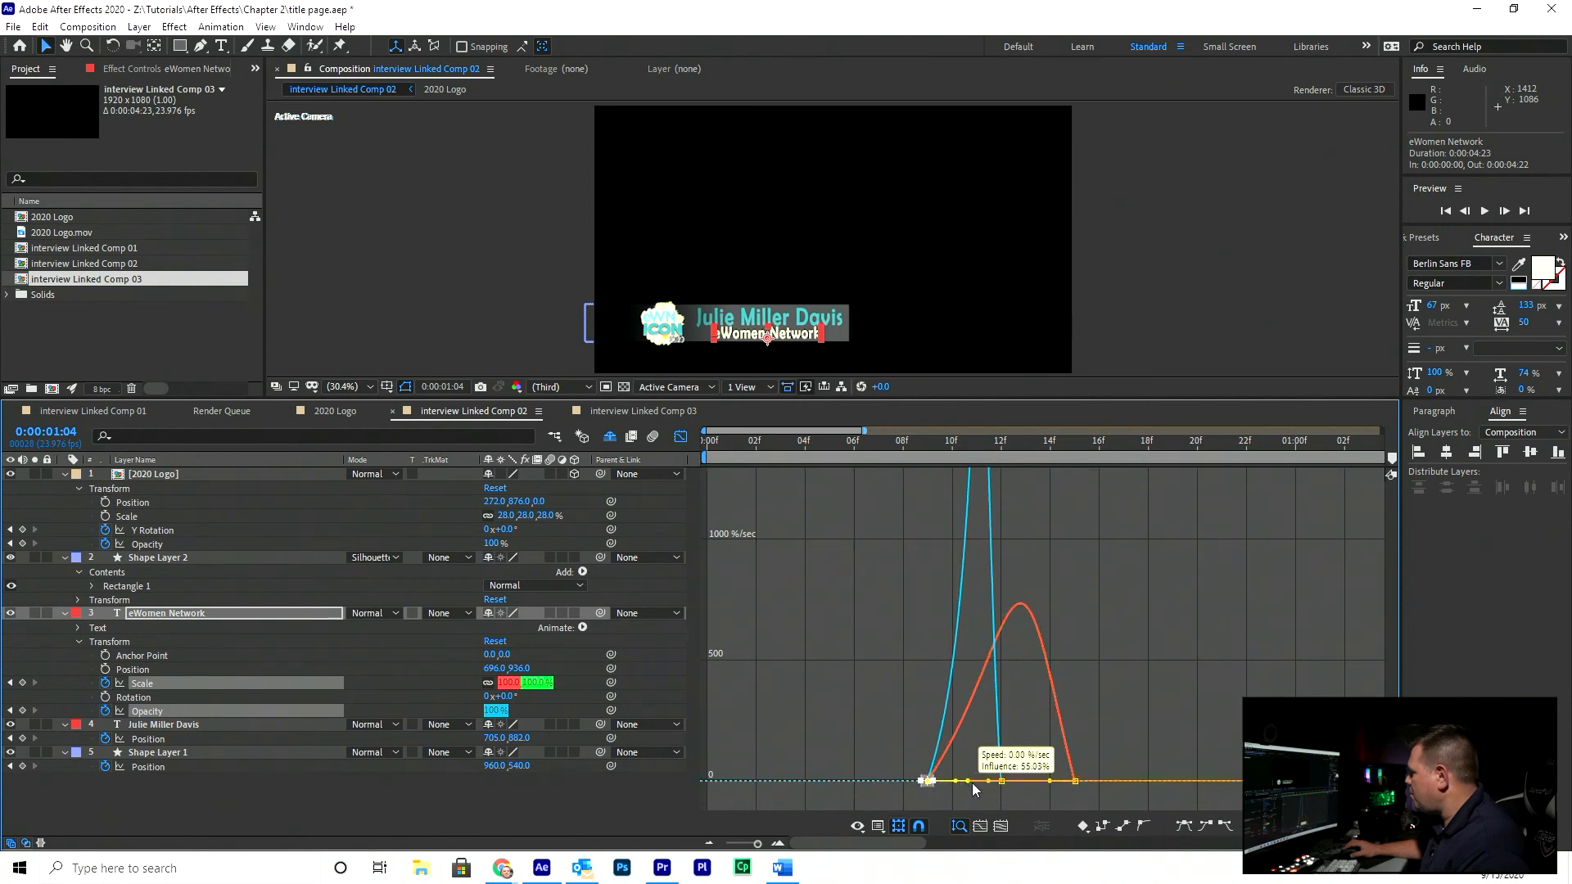
{"action": "left_click", "coordinate": [843, 450]}
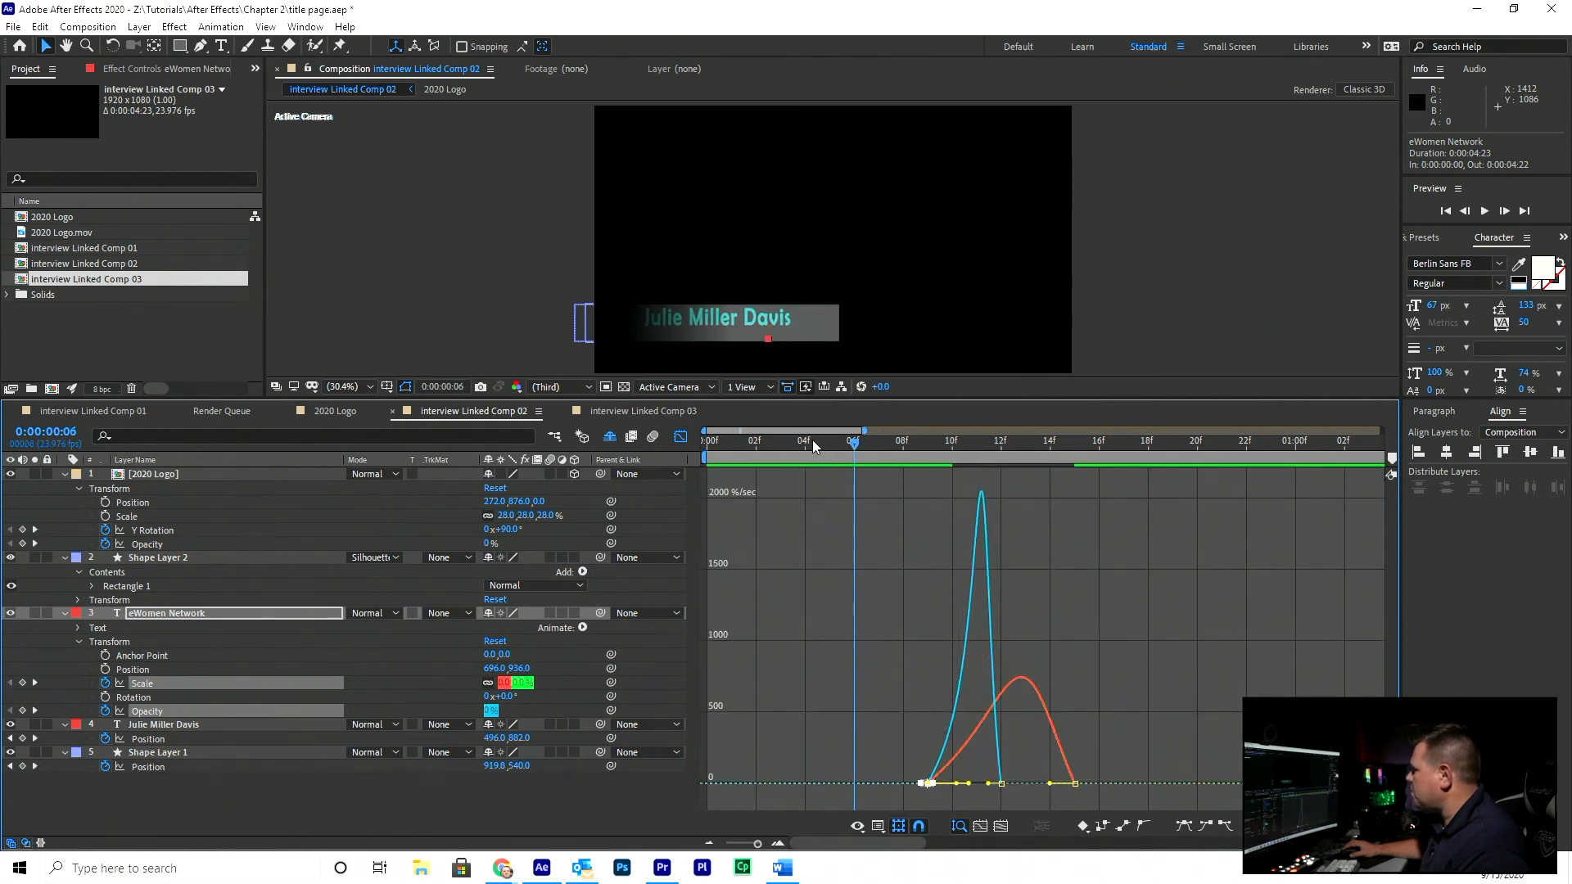
{"action": "key", "text": "space"}
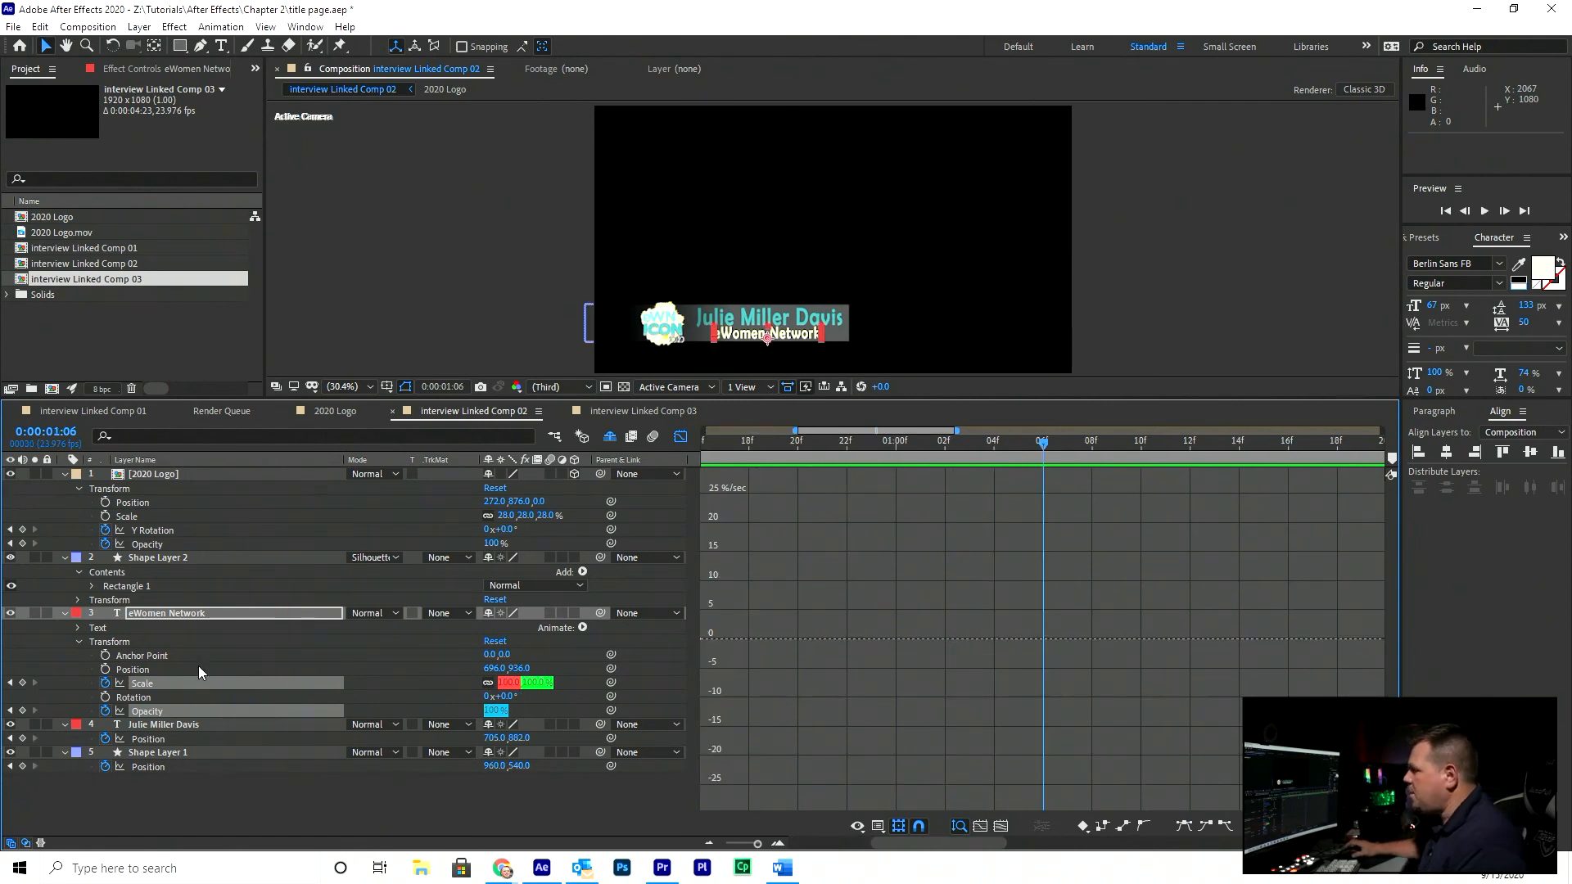
Lengthen the outgoing ease of the 2020 Logo layer's first Y Rotation and Opacity keyframes in the speed graph and preview it
{"action": "left_click", "coordinate": [156, 558]}
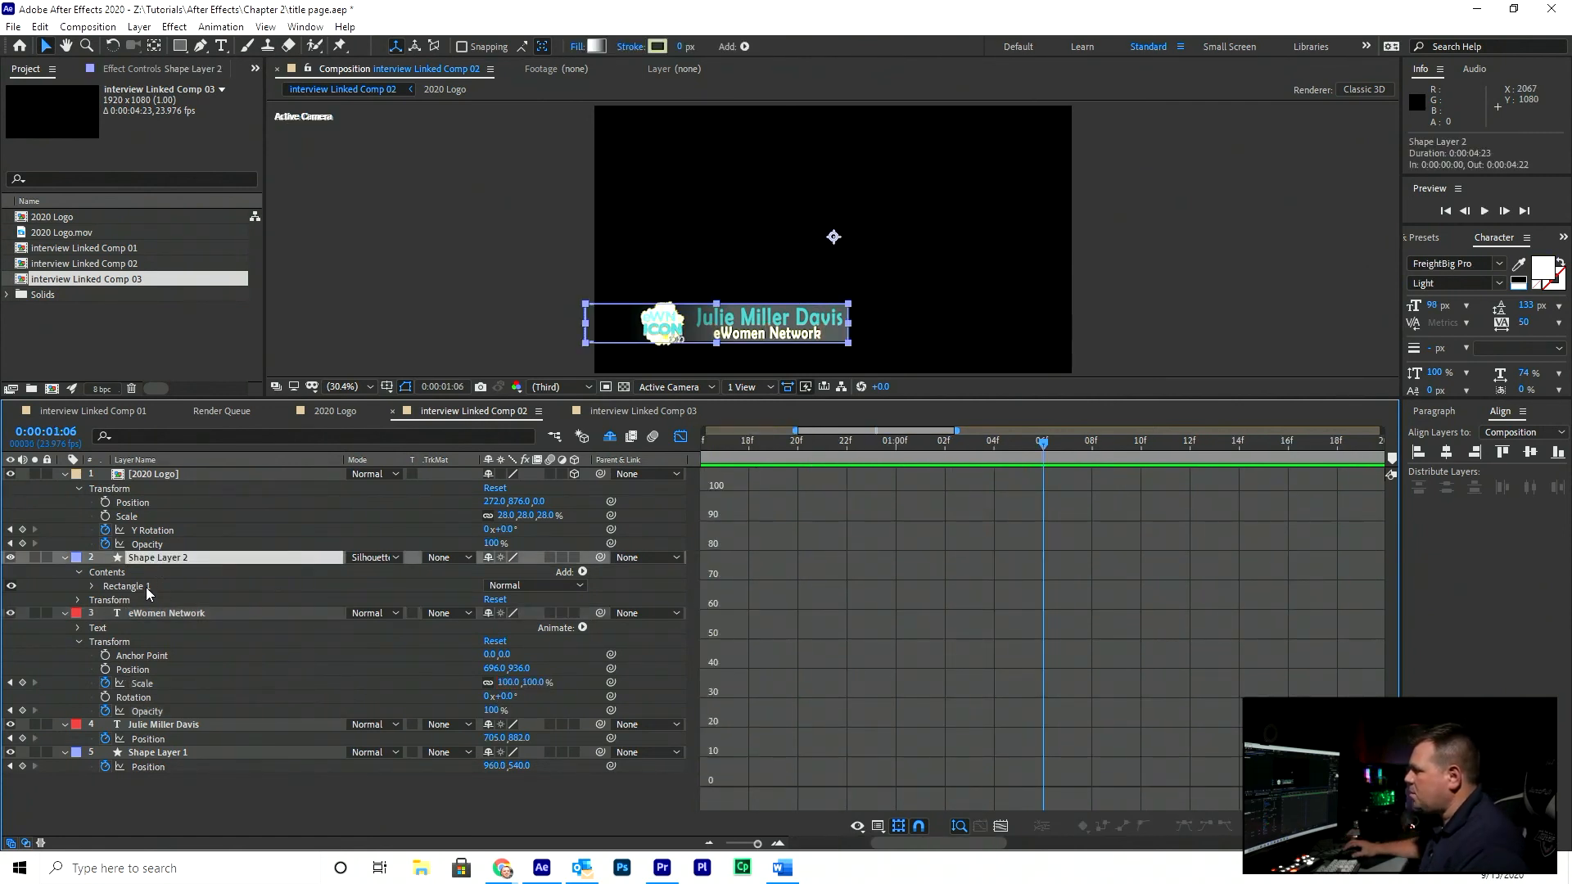
{"action": "left_click", "coordinate": [150, 587]}
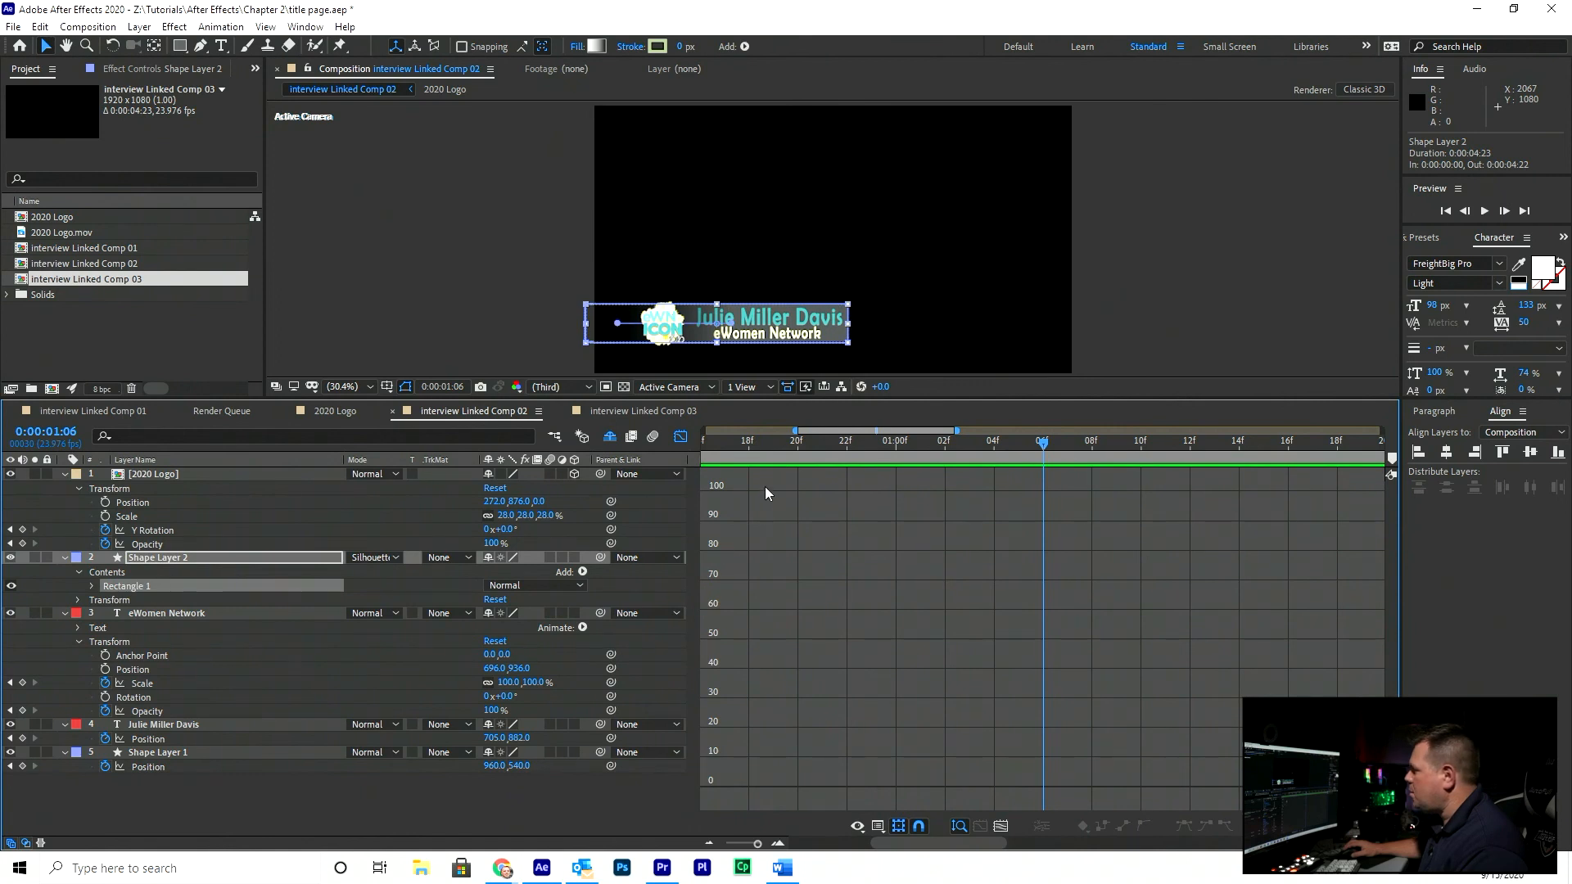
{"action": "left_click", "coordinate": [771, 449]}
{"action": "left_click_drag", "start_coordinate": [722, 447], "coordinate": [806, 452]}
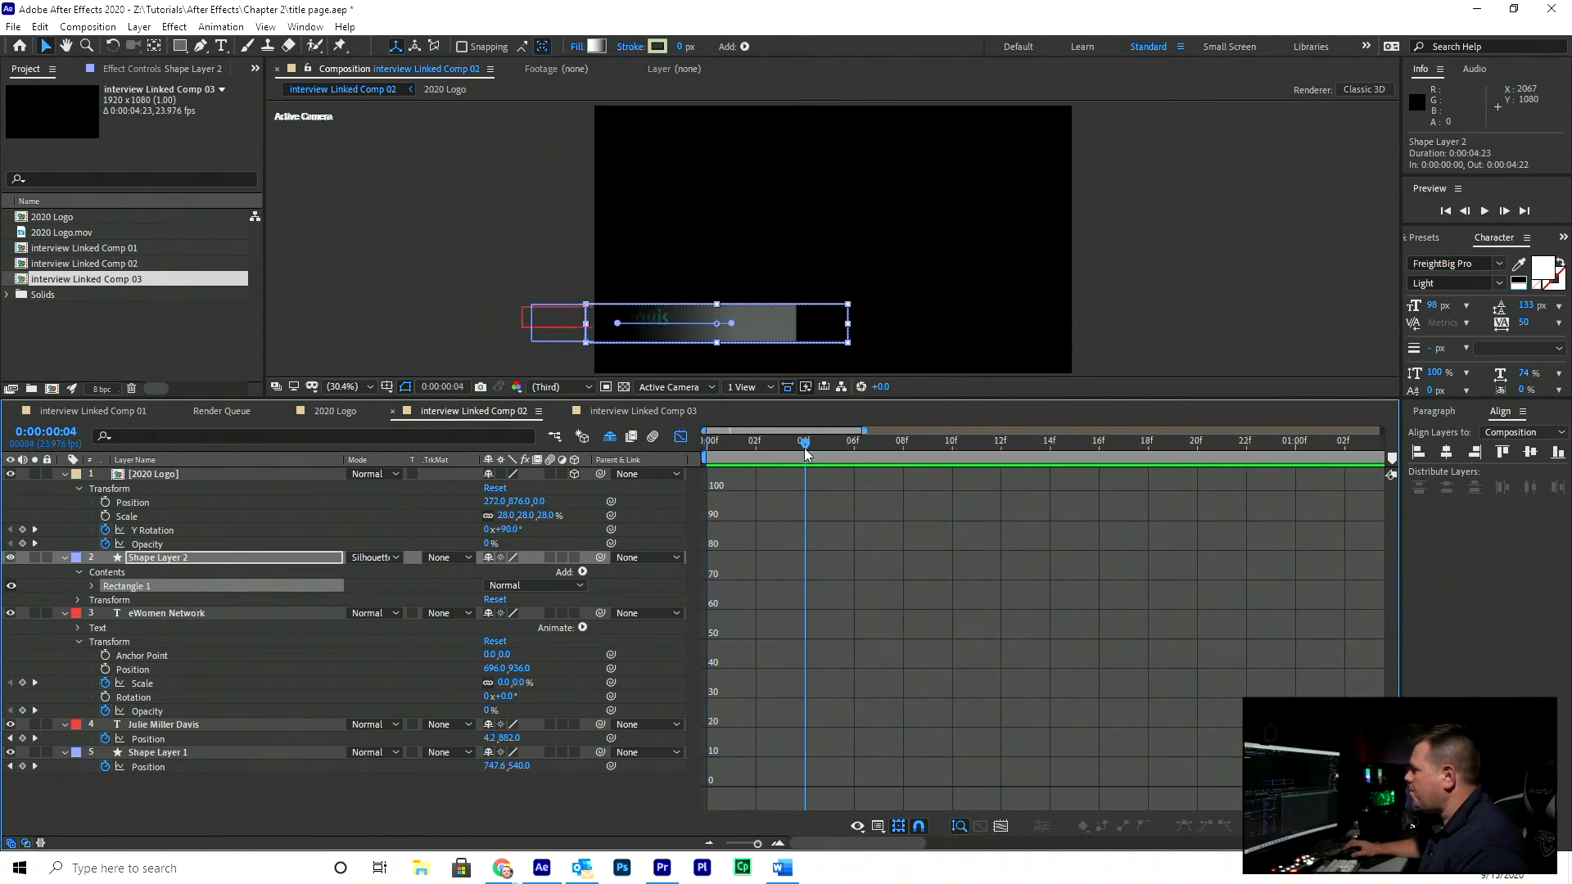
{"action": "left_click", "coordinate": [170, 476]}
{"action": "left_click", "coordinate": [152, 530]}
{"action": "left_click", "coordinate": [147, 544], "text": "shift"}
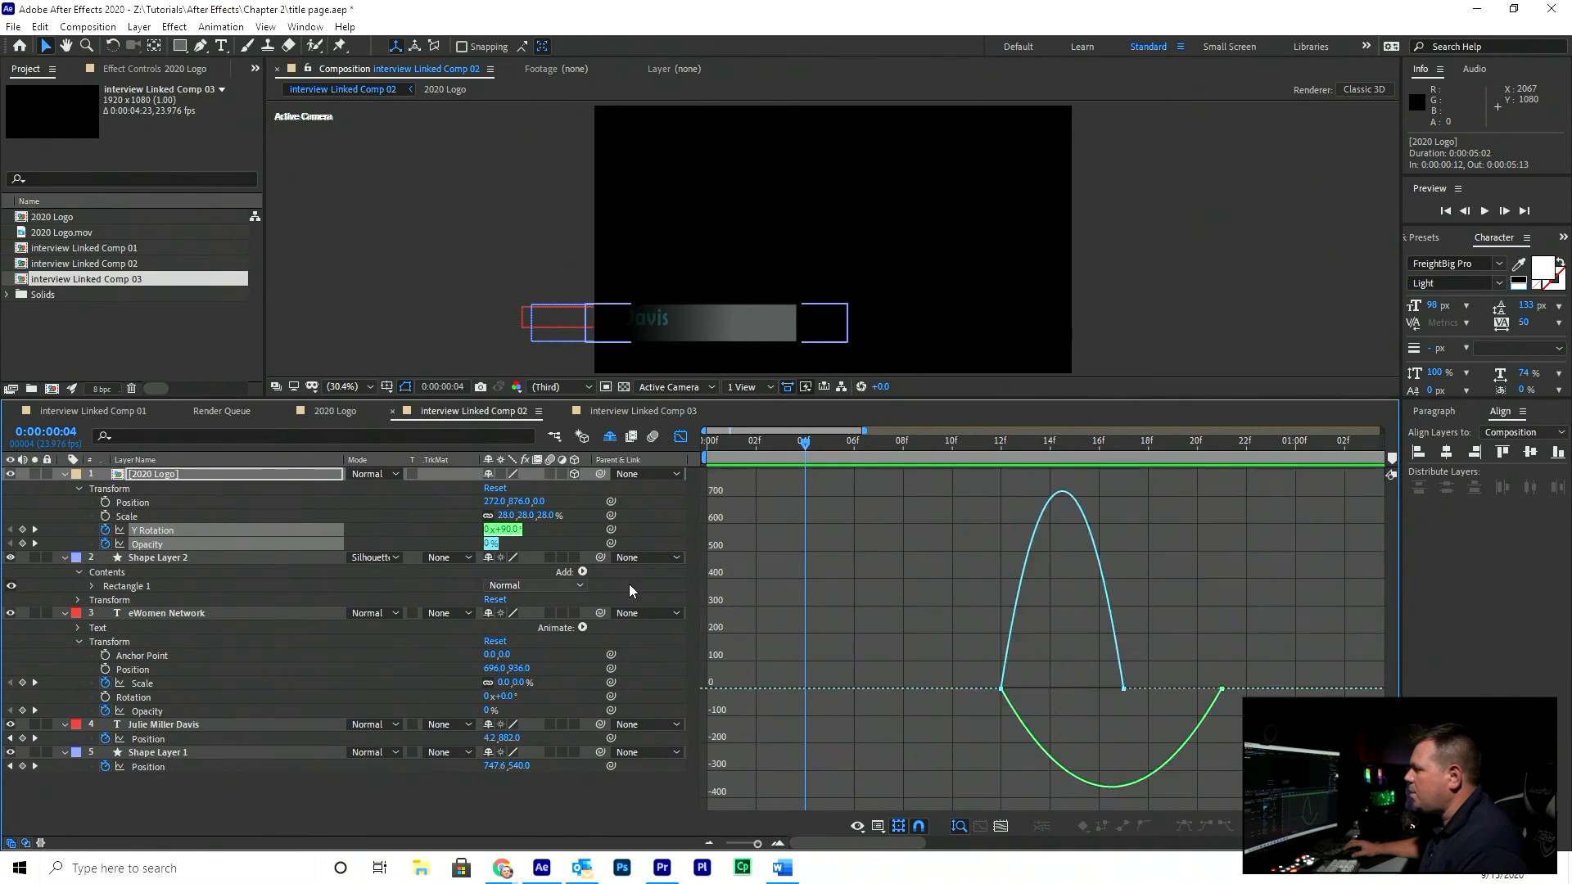
{"action": "left_click_drag", "start_coordinate": [923, 617], "coordinate": [1064, 691]}
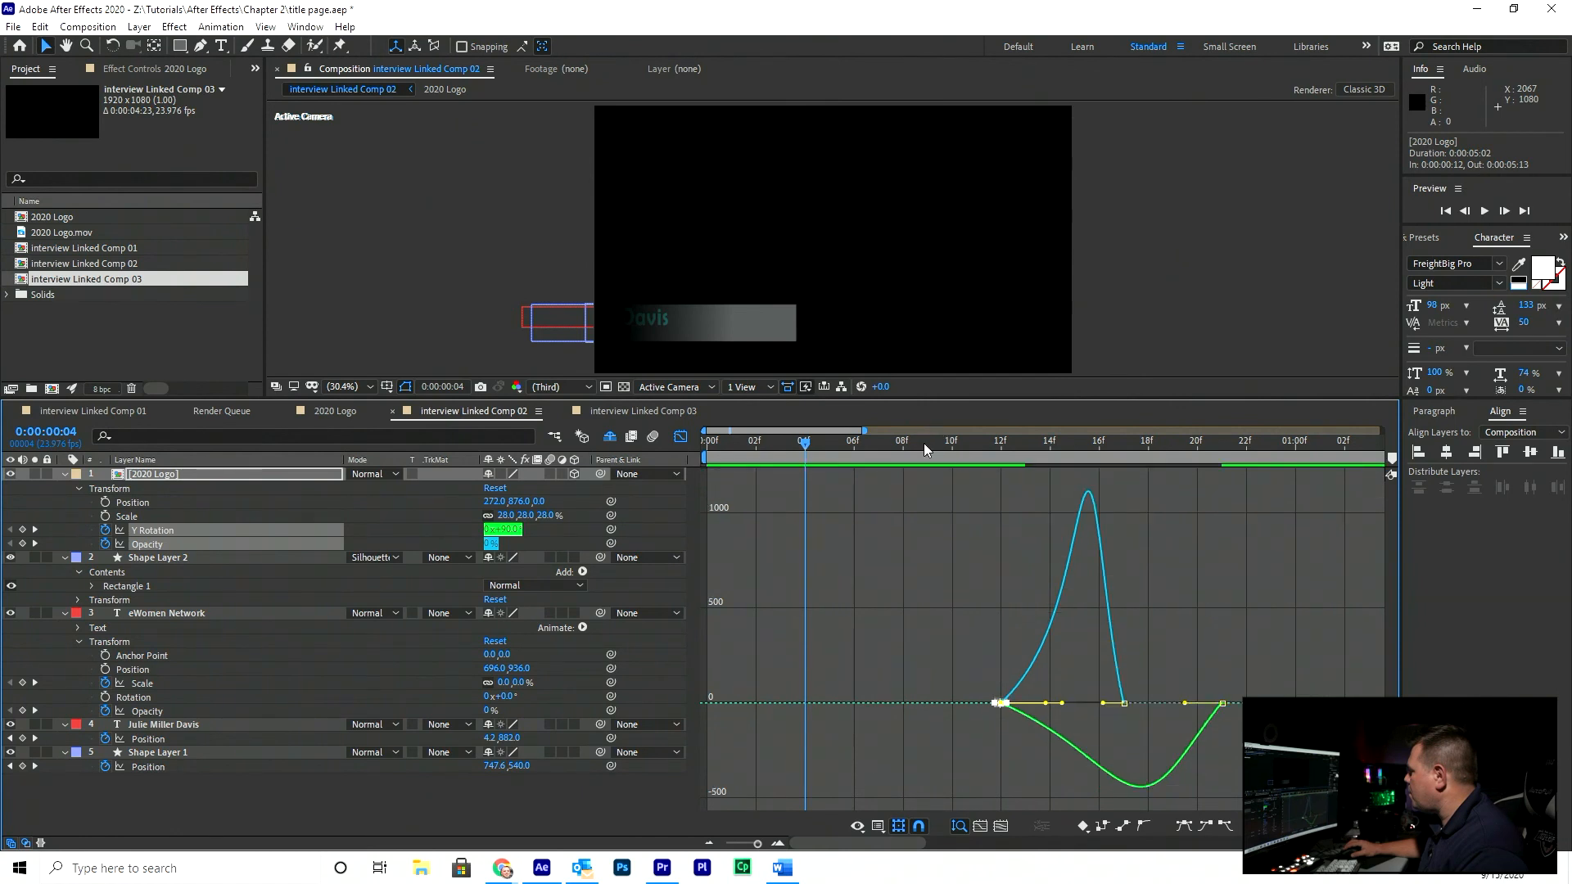
{"action": "key", "text": "space"}
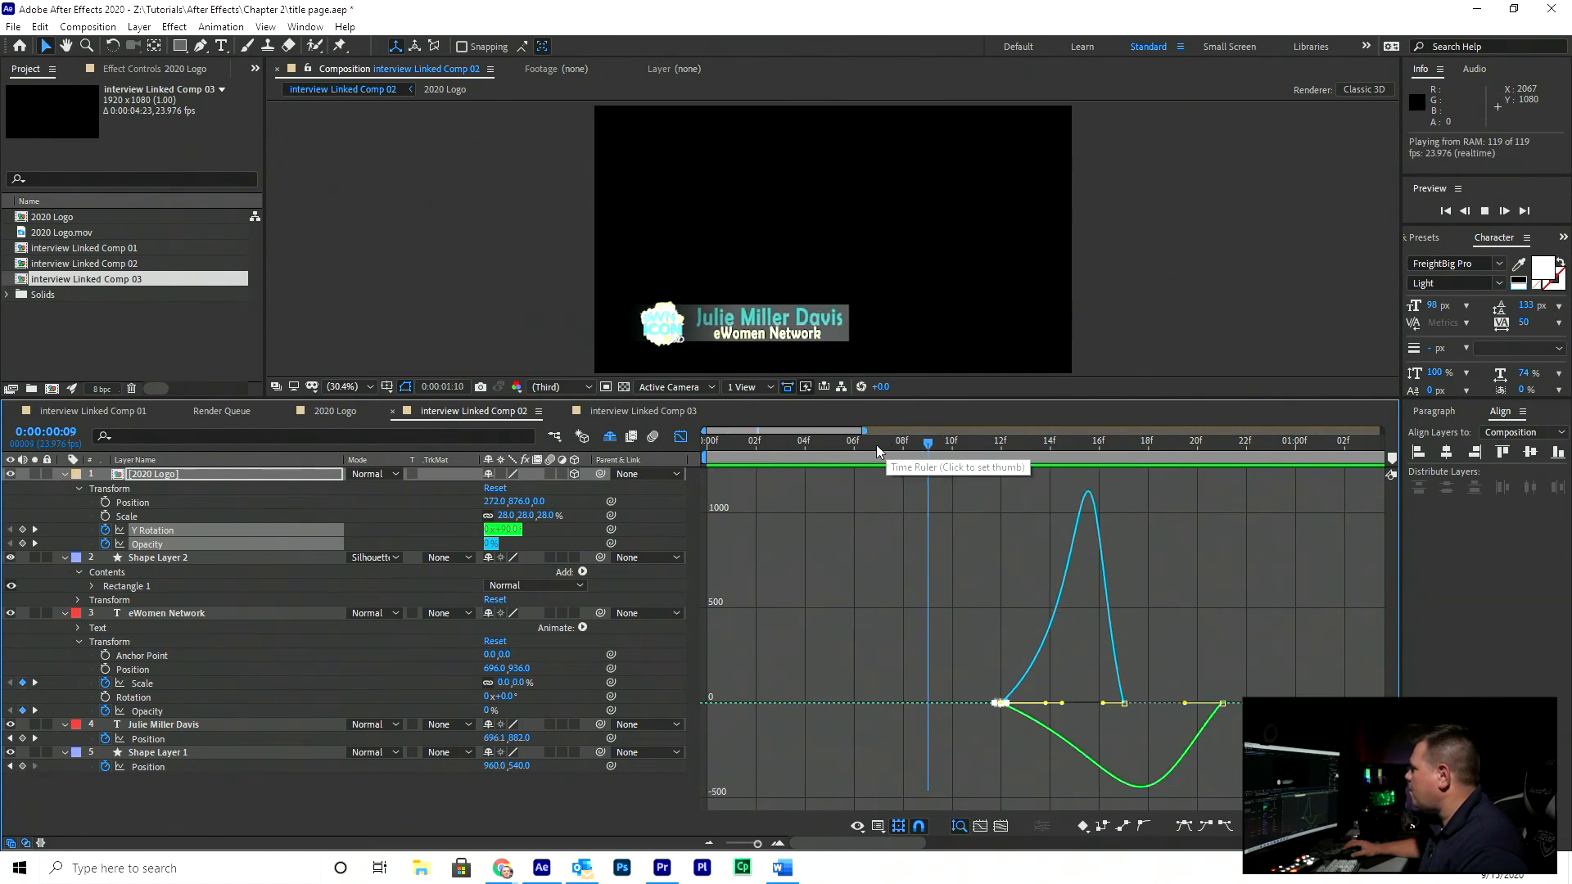
{"action": "key", "text": "space"}
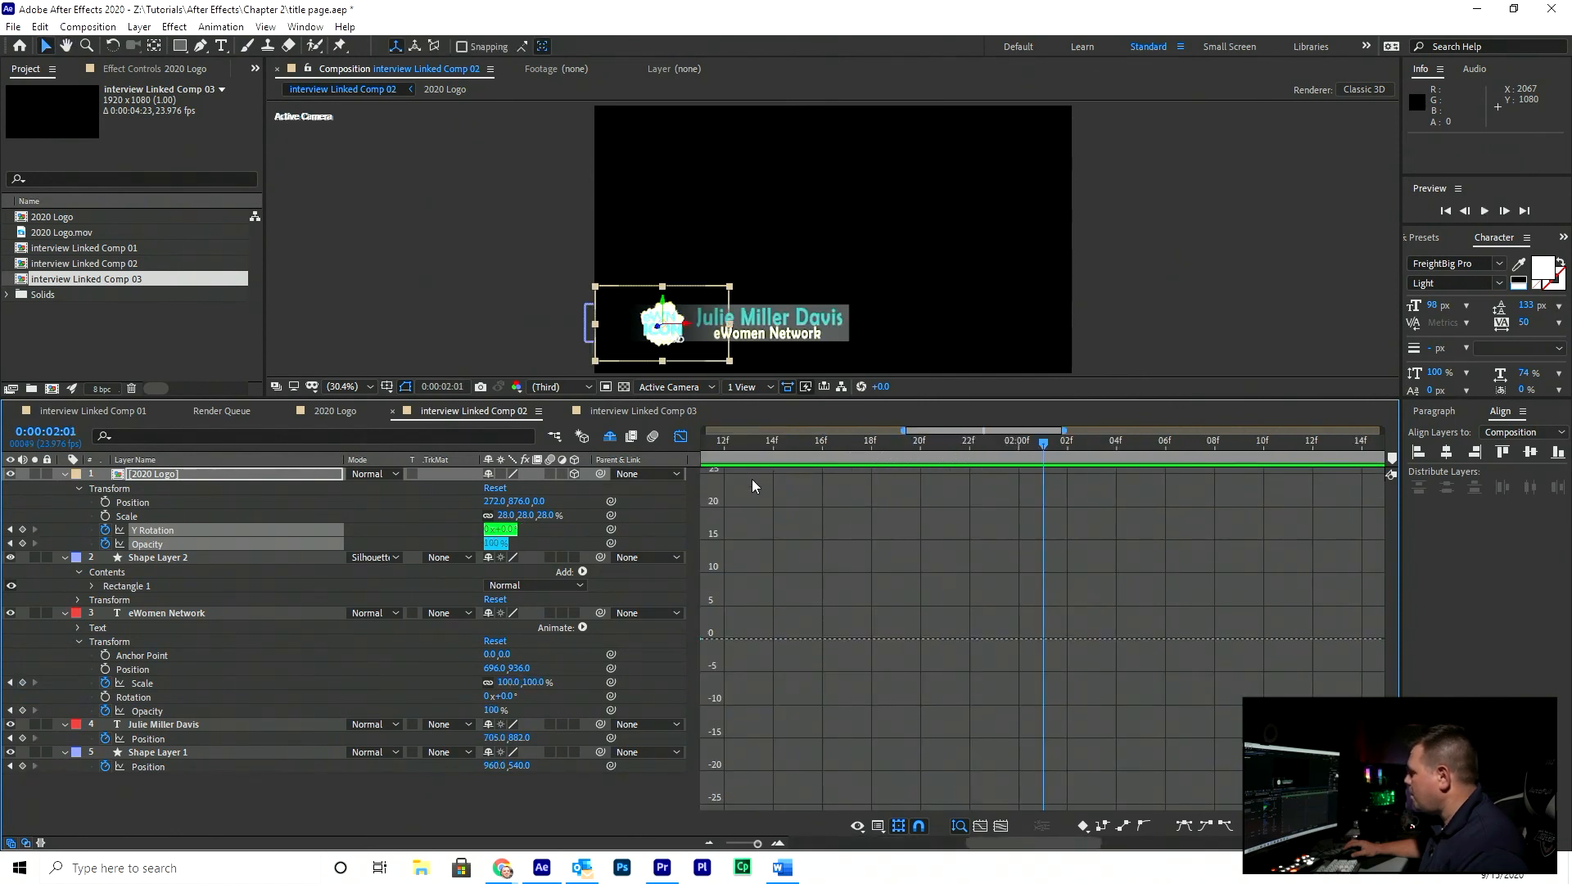
Return from the graph editor to the layer bars, preview the whole title animation from the start, and save the project
{"action": "left_click", "coordinate": [678, 438]}
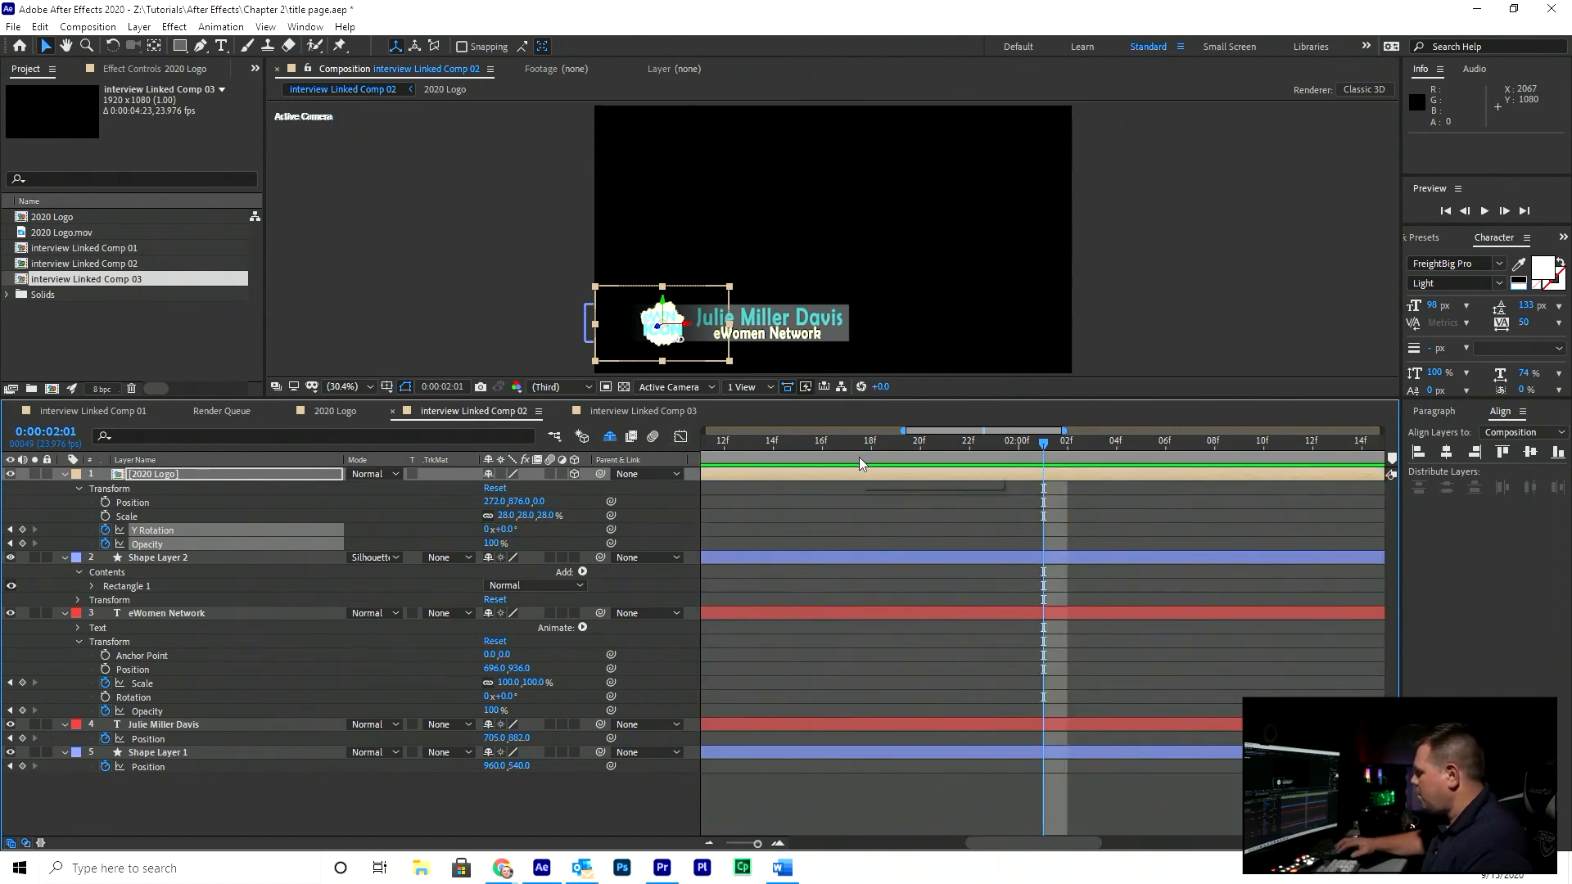
{"action": "key", "text": "Home"}
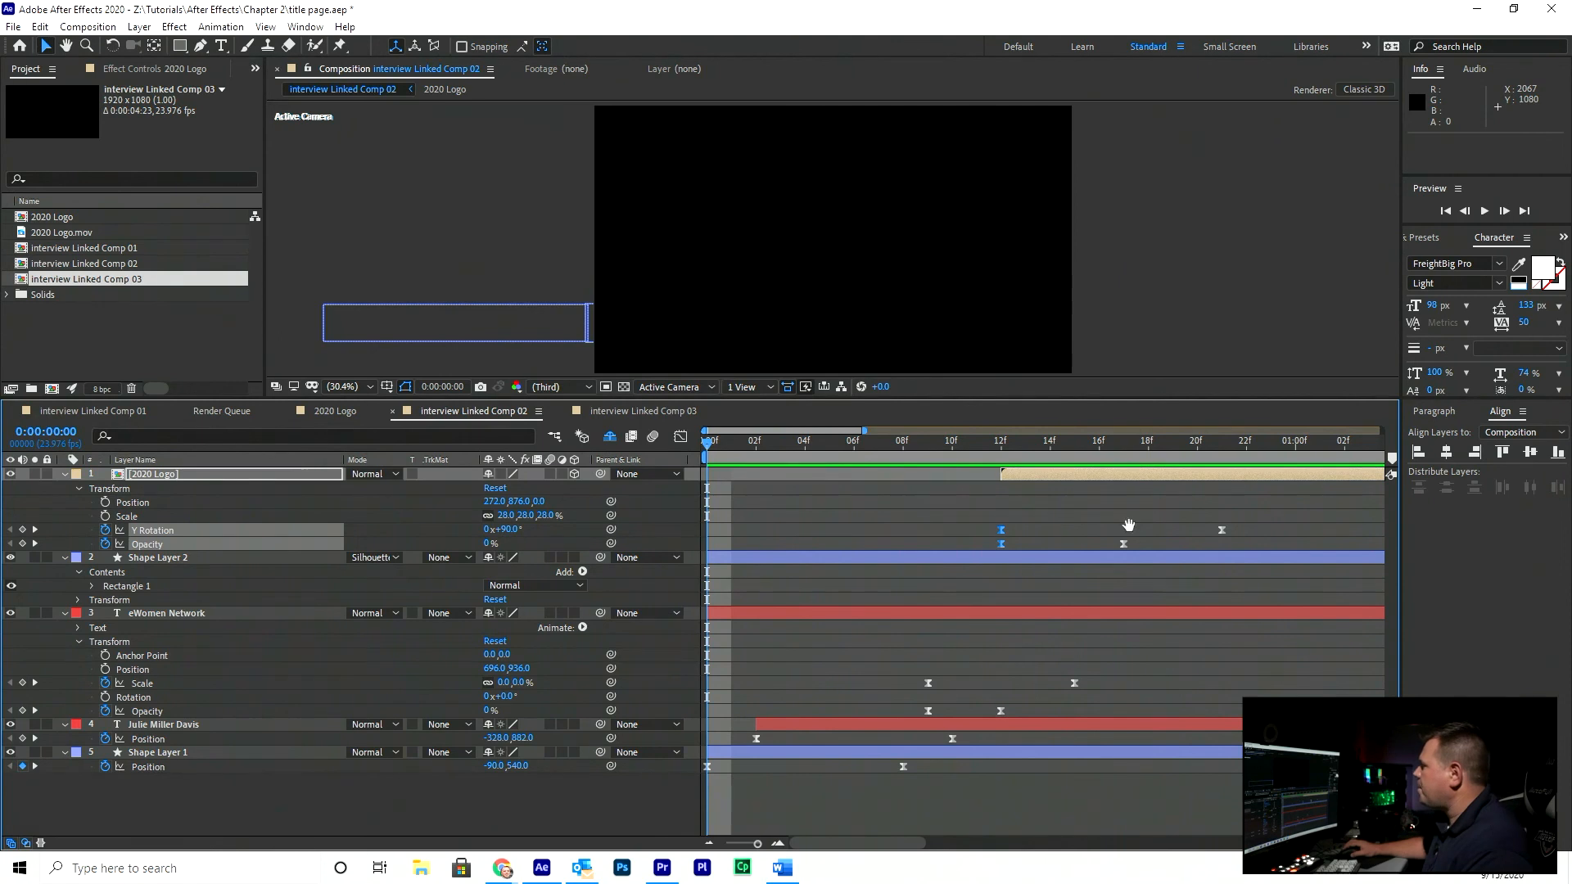
{"action": "key", "text": "space"}
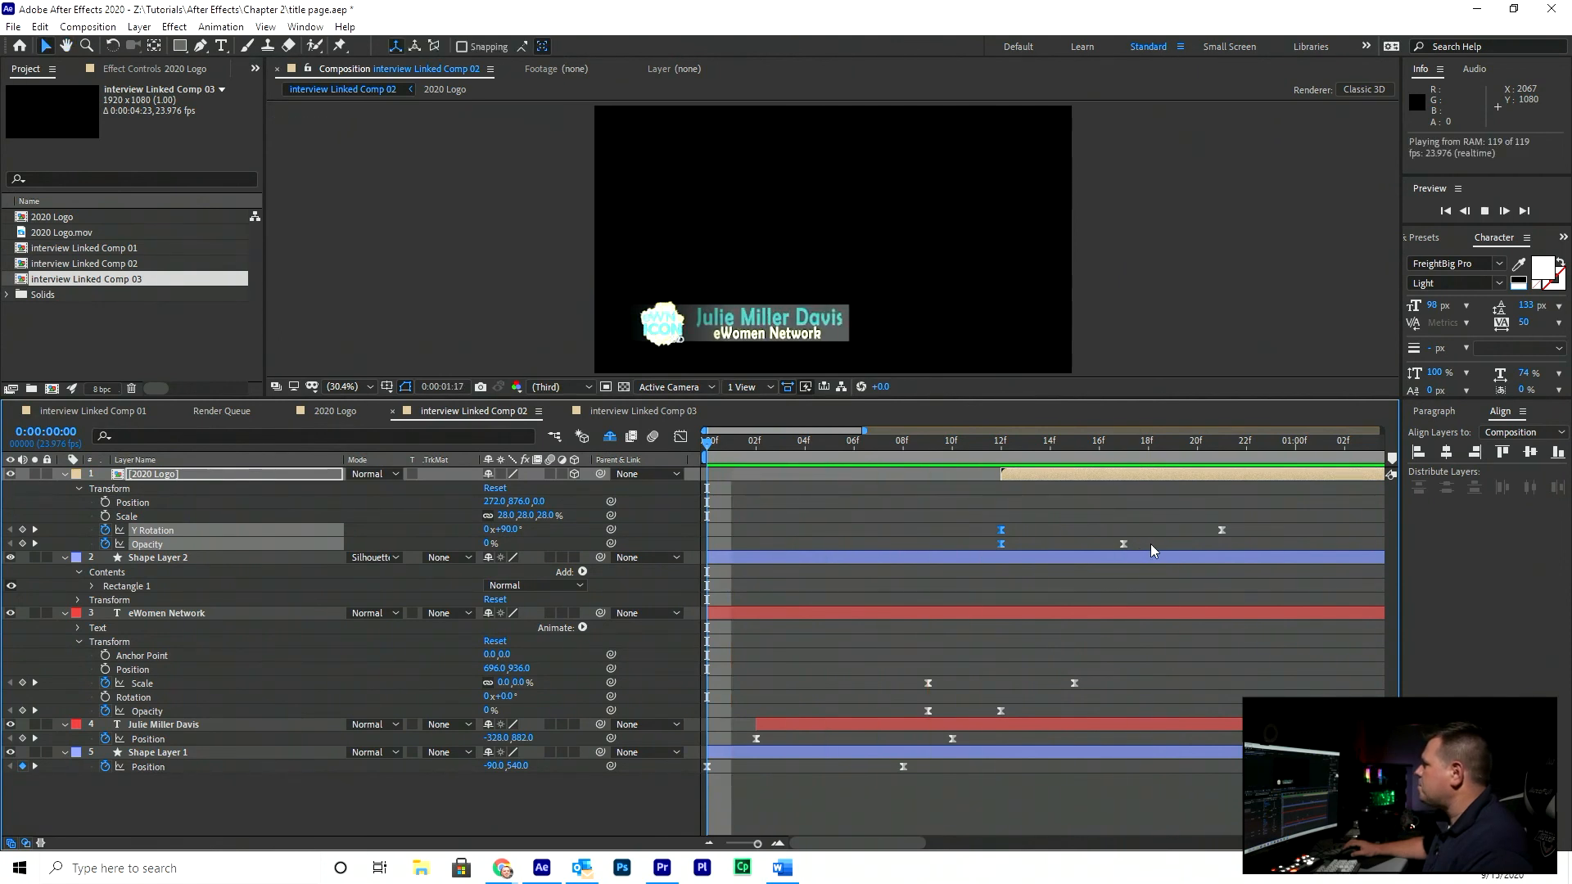
{"action": "key", "text": "space"}
{"action": "key", "text": "ctrl+s"}
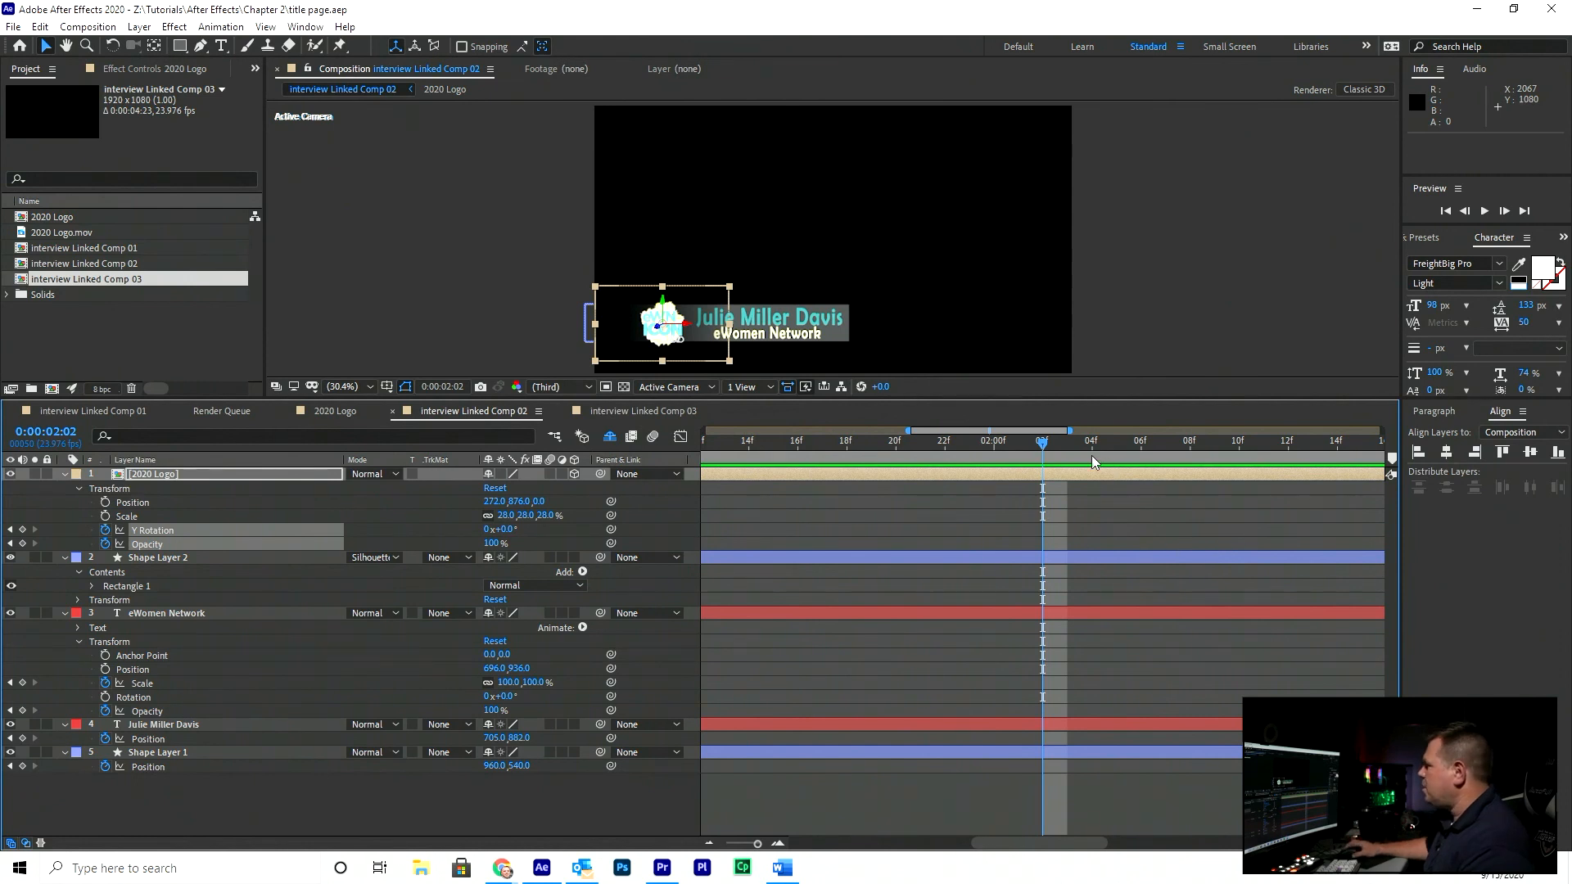
At frame 5, enable motion blur for the composition and for the 2020 Logo, eWomen Network, name and Shape Layer 1 layers
{"action": "left_click_drag", "start_coordinate": [1023, 454], "coordinate": [842, 523]}
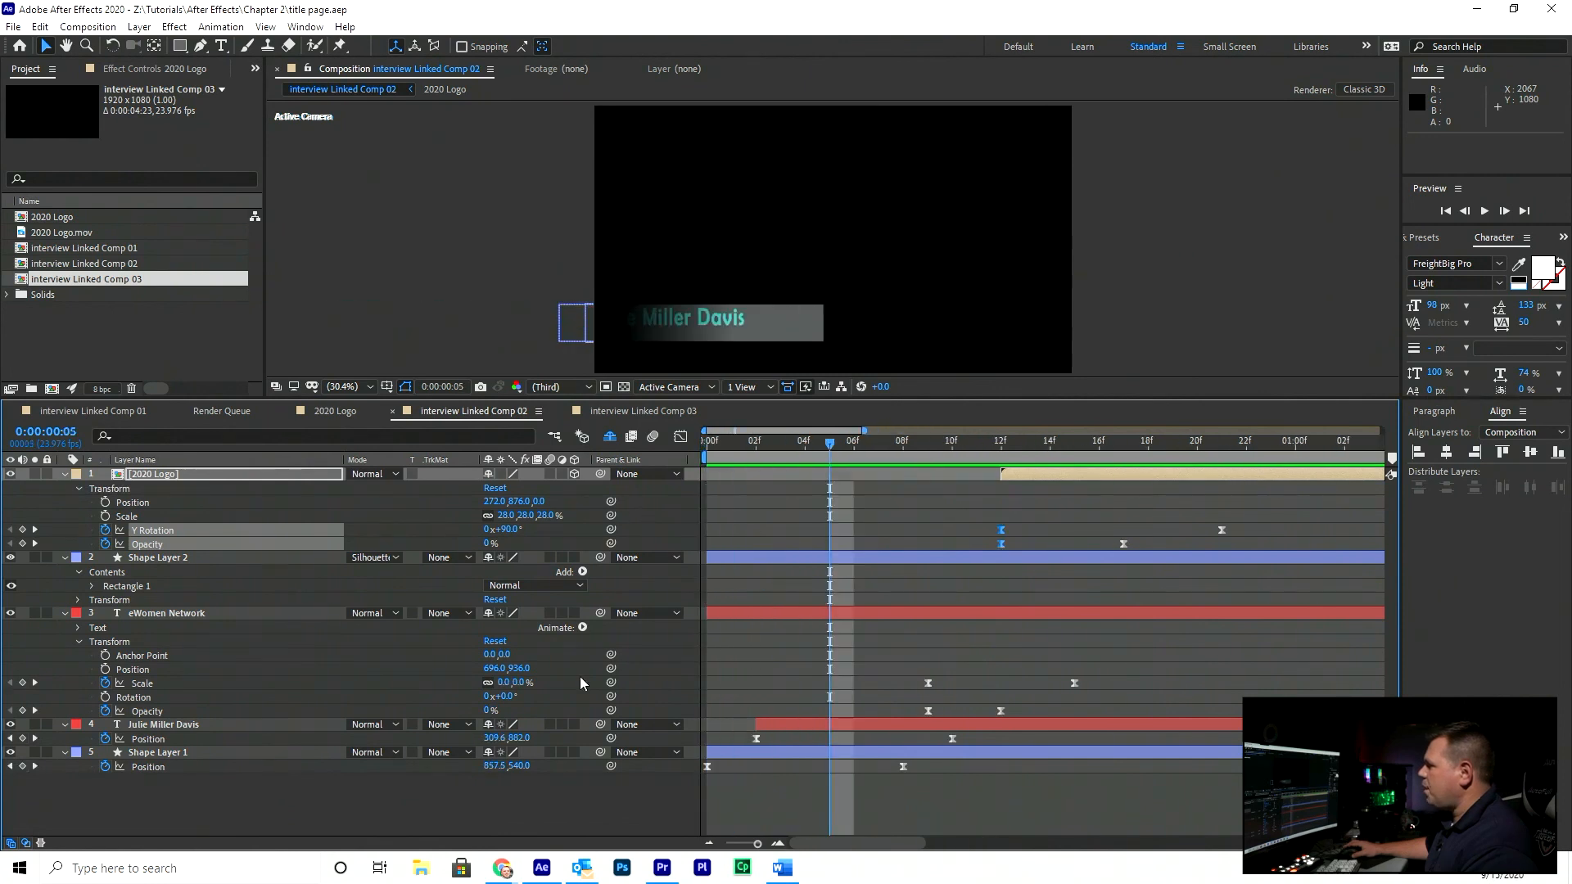
{"action": "left_click", "coordinate": [544, 469]}
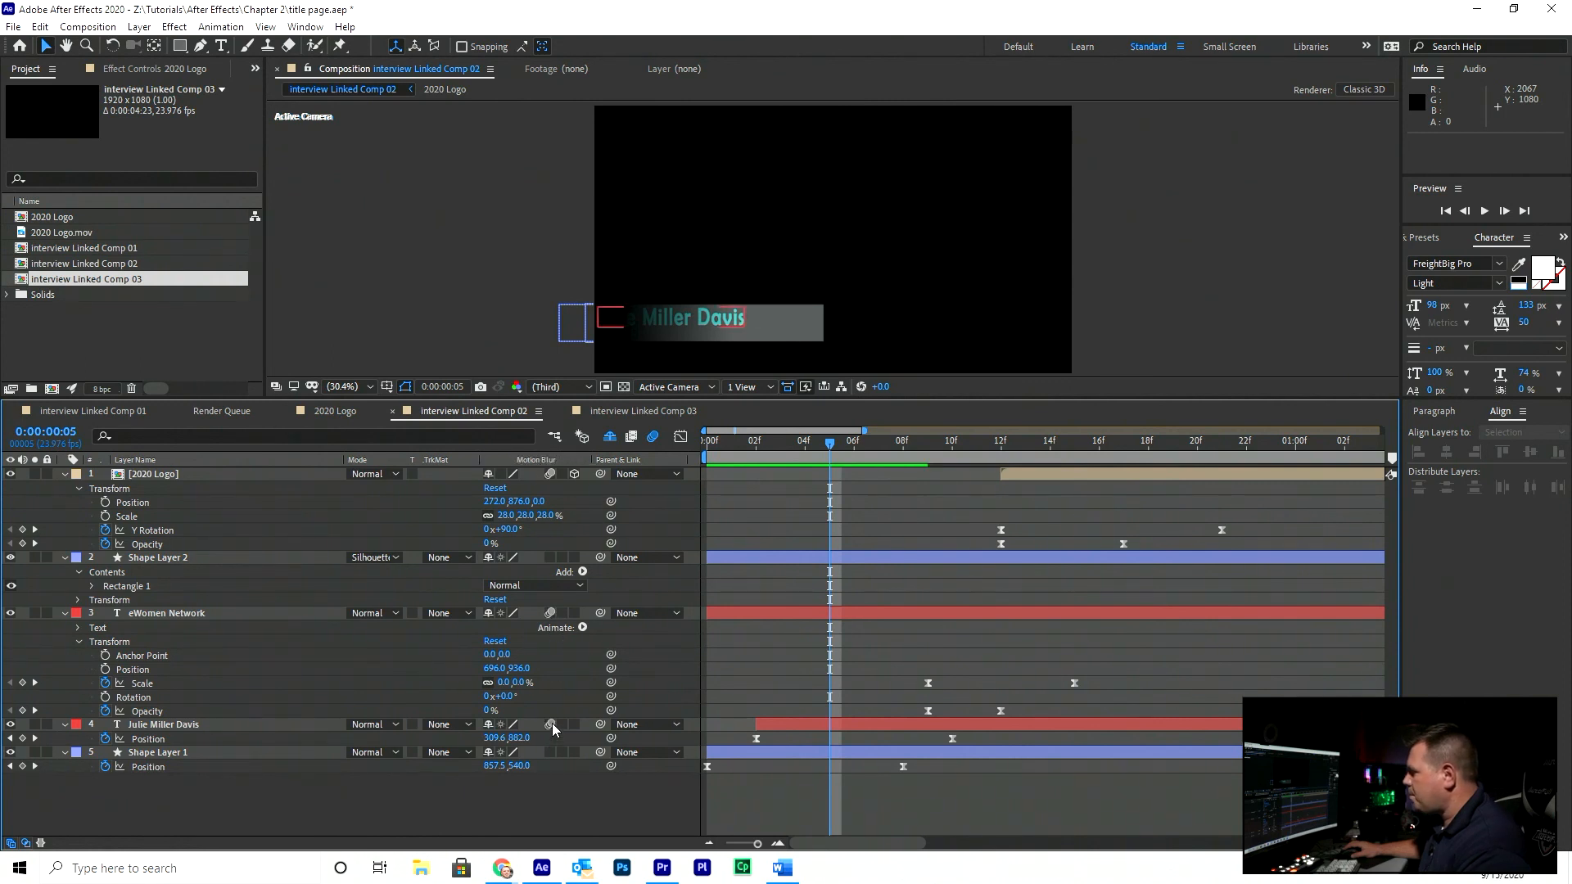
{"action": "left_click", "coordinate": [550, 752]}
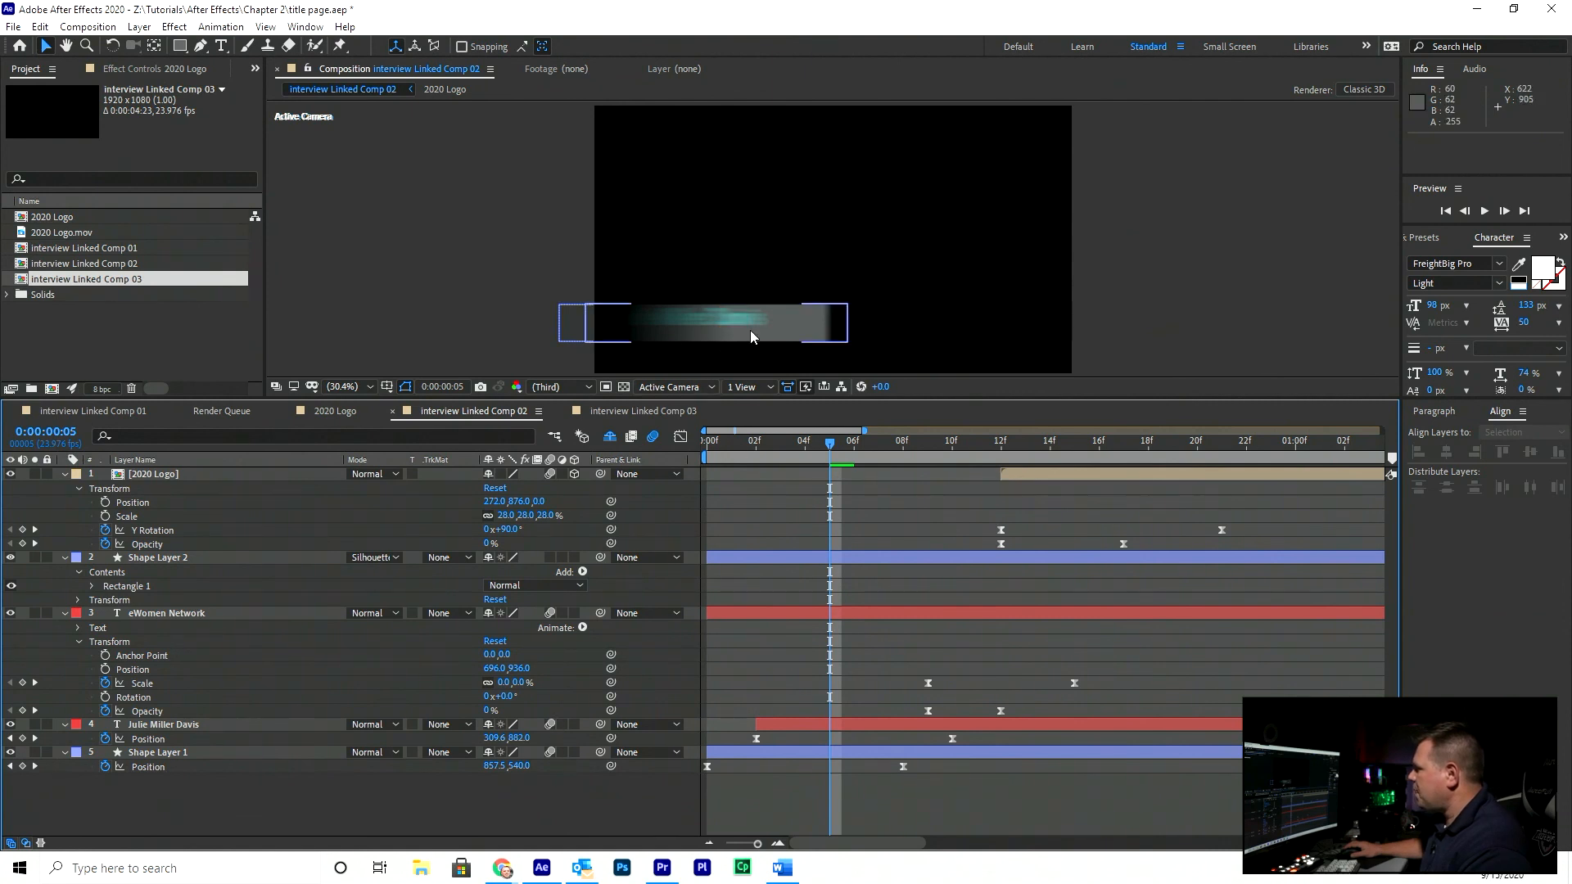
Preview the title animation with motion blur from the first frame, stop playback and save the project
{"action": "key", "text": "Home"}
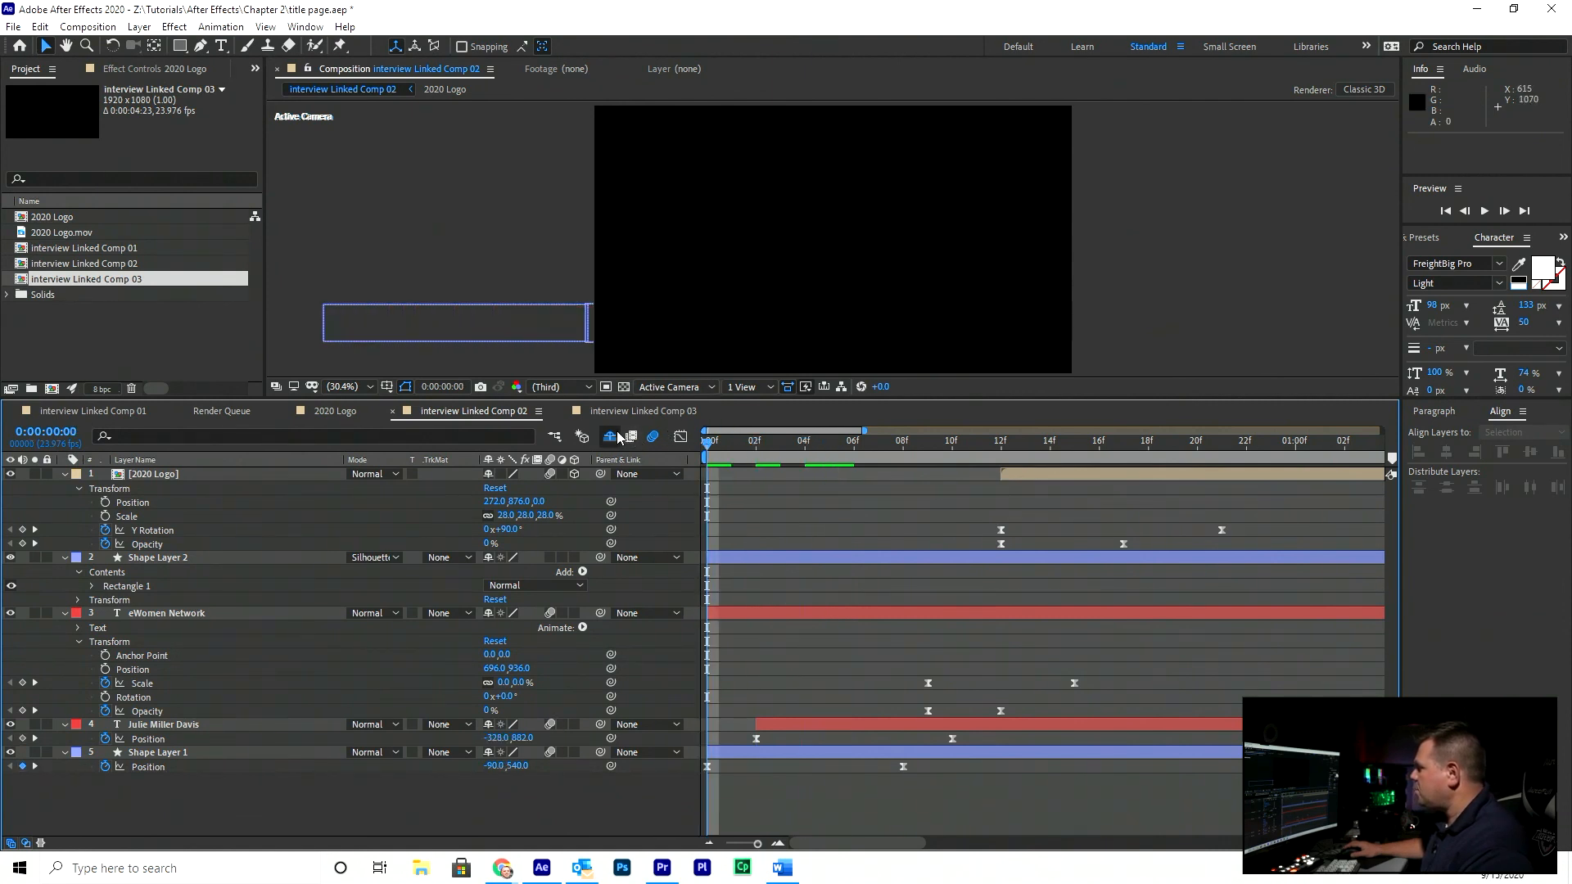
{"action": "key", "text": "space"}
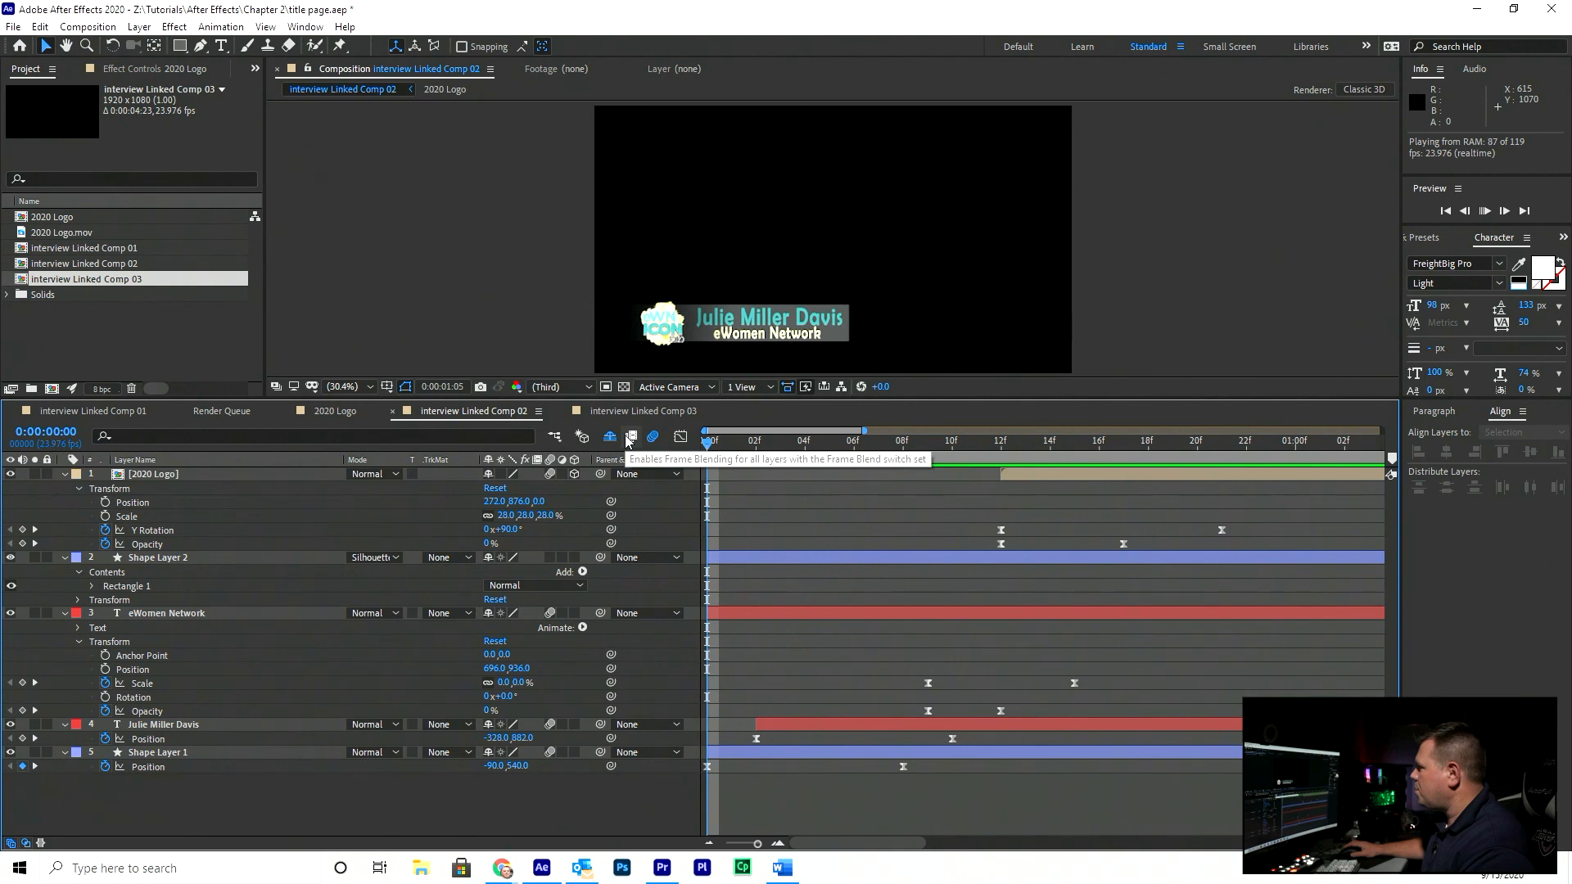
{"action": "key", "text": "space"}
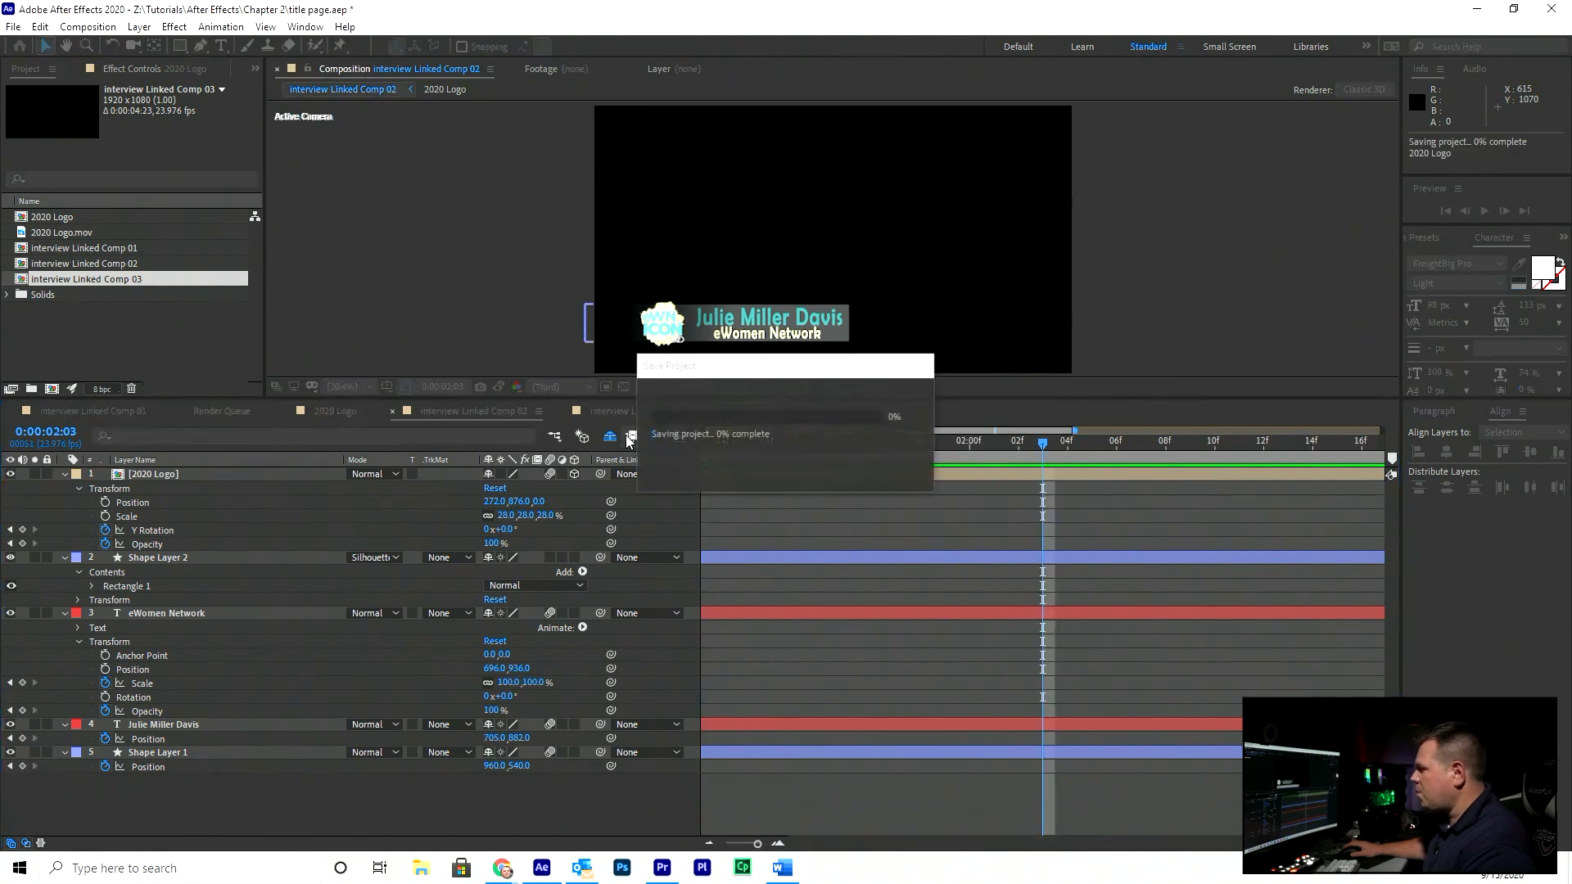
Switch to Premiere Pro, play the interview sequence from about 00:00:07:04 through the second title clip on V2, and save the project
{"action": "left_click", "coordinate": [663, 869]}
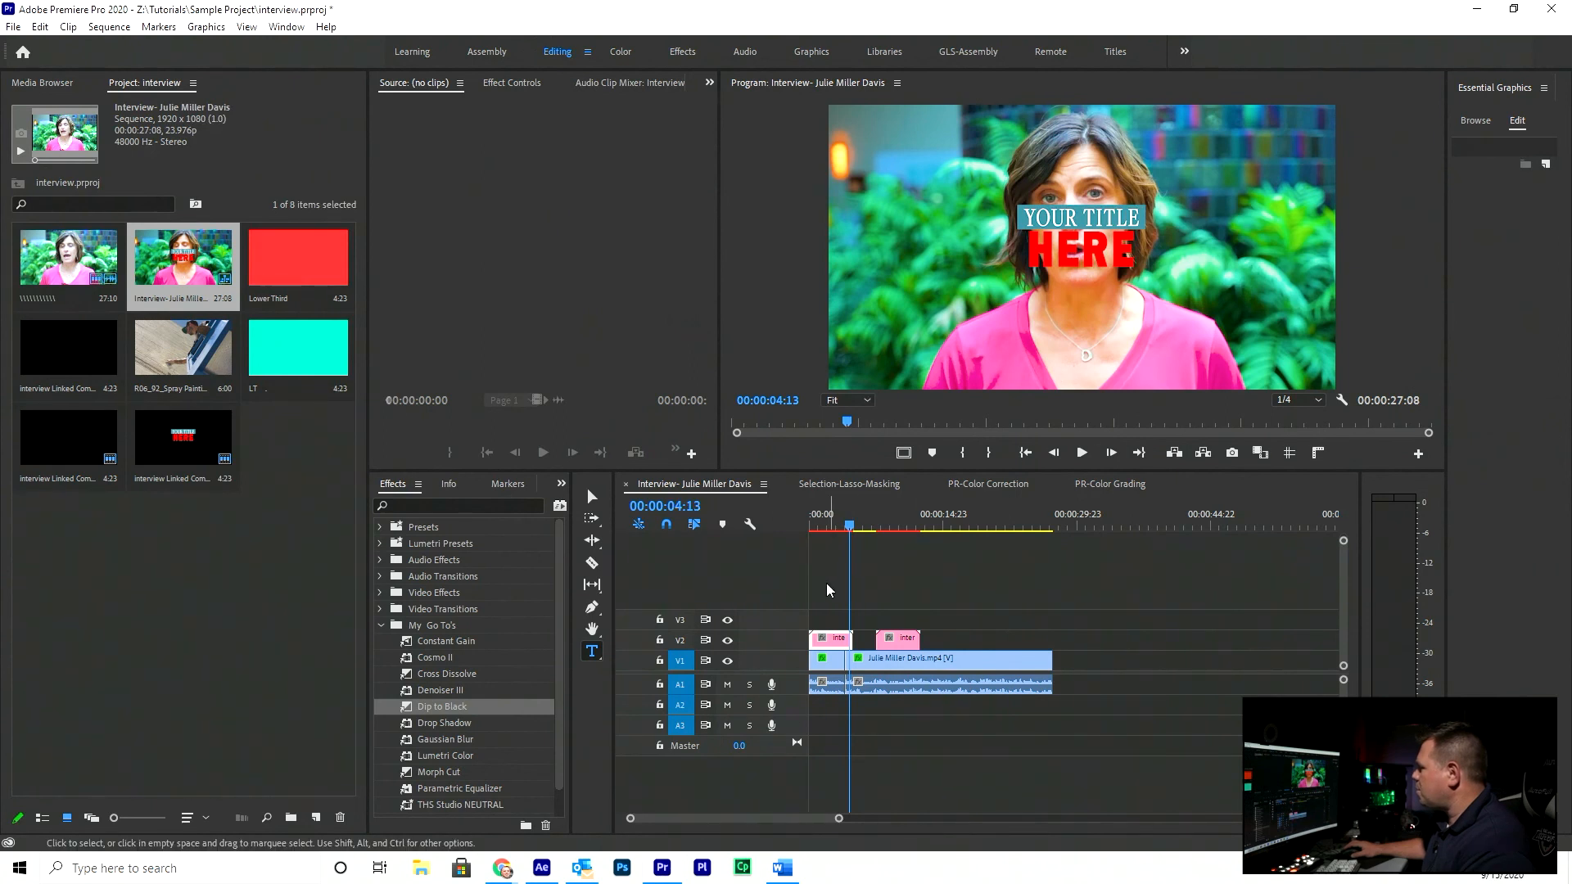
{"action": "left_click_drag", "start_coordinate": [815, 524], "coordinate": [875, 526]}
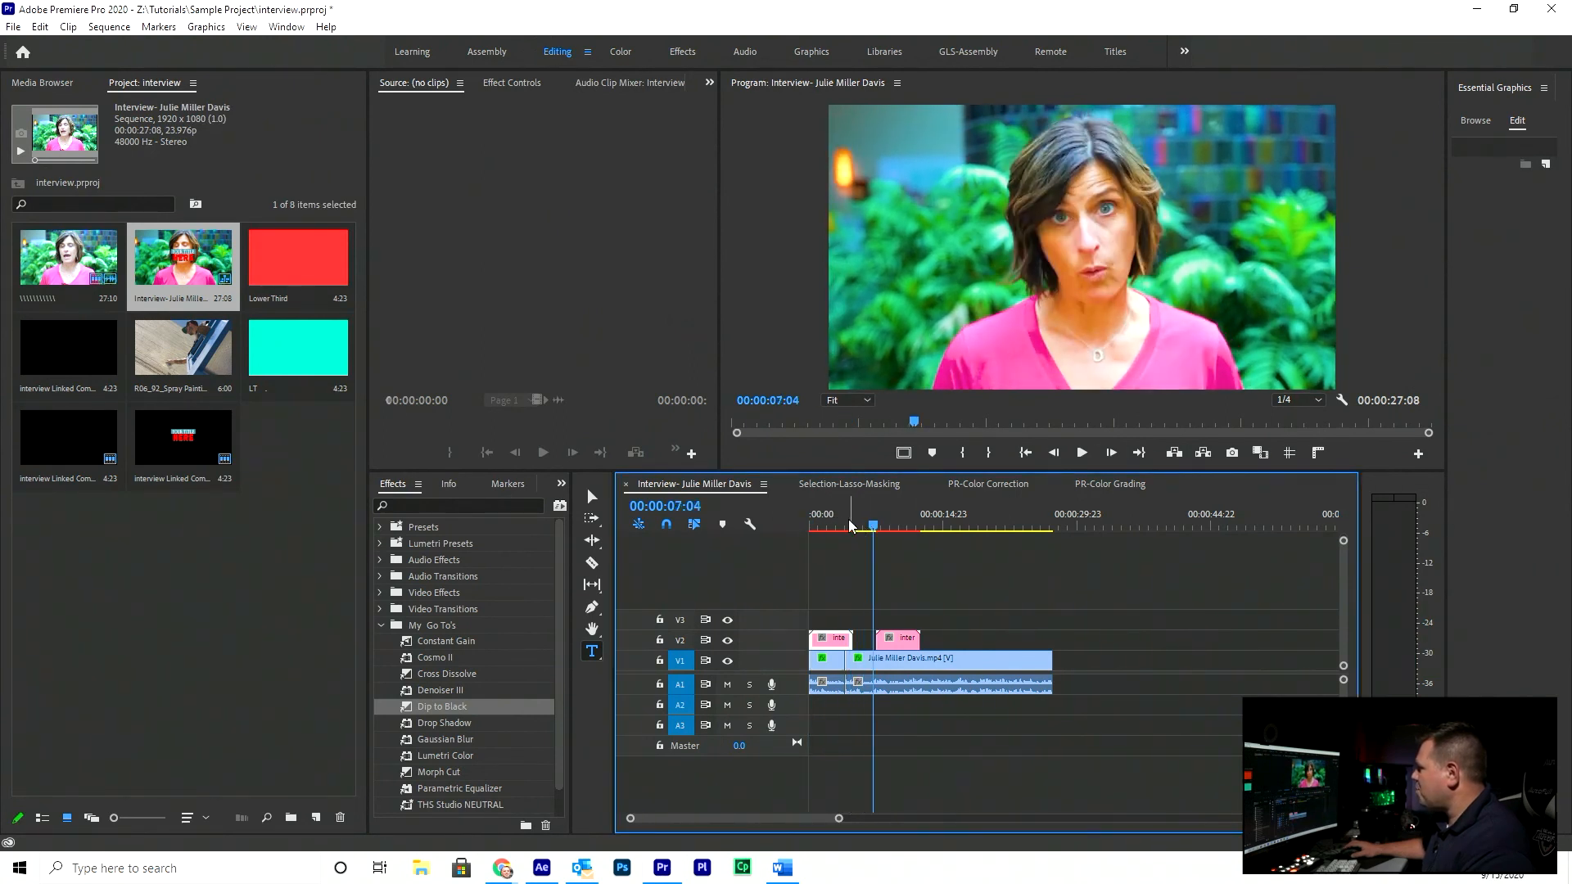
{"action": "key", "text": "space"}
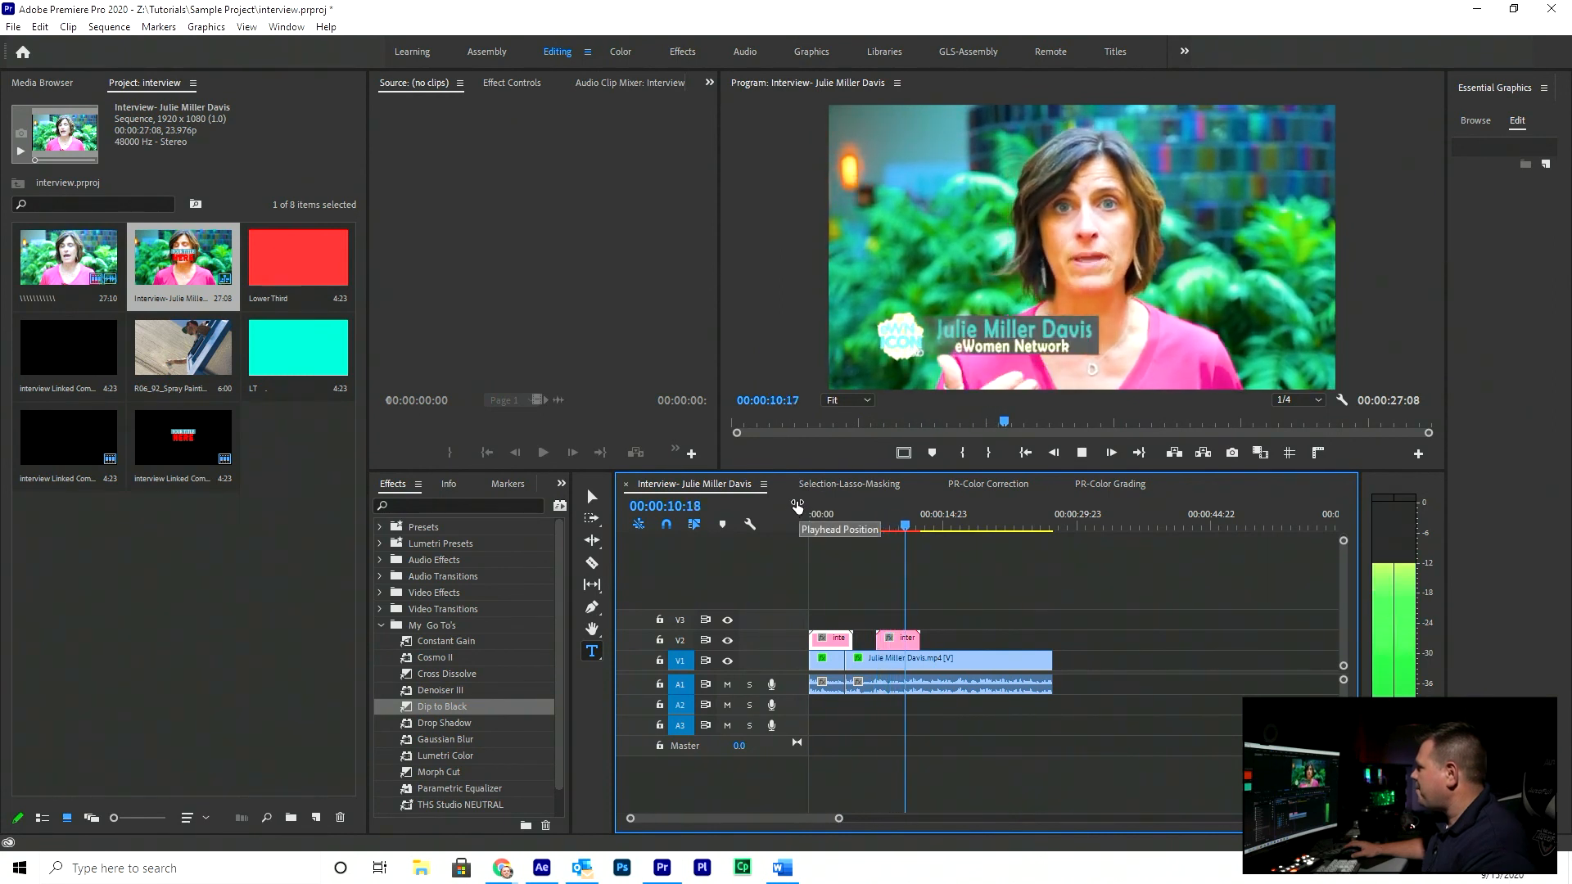
{"action": "key", "text": "space"}
{"action": "key", "text": "ctrl+s"}
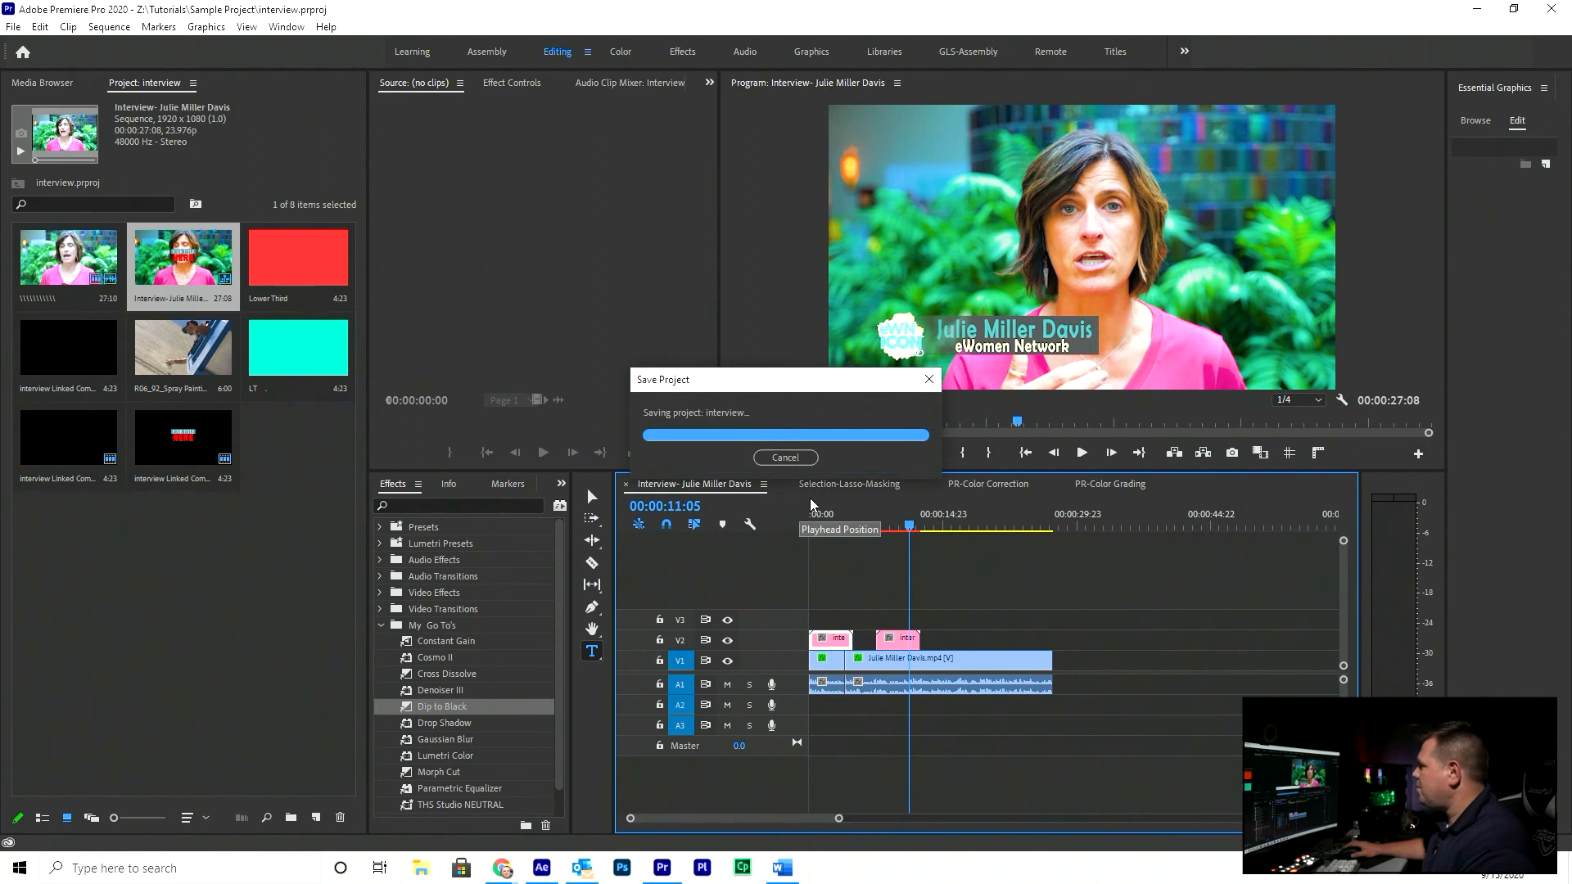